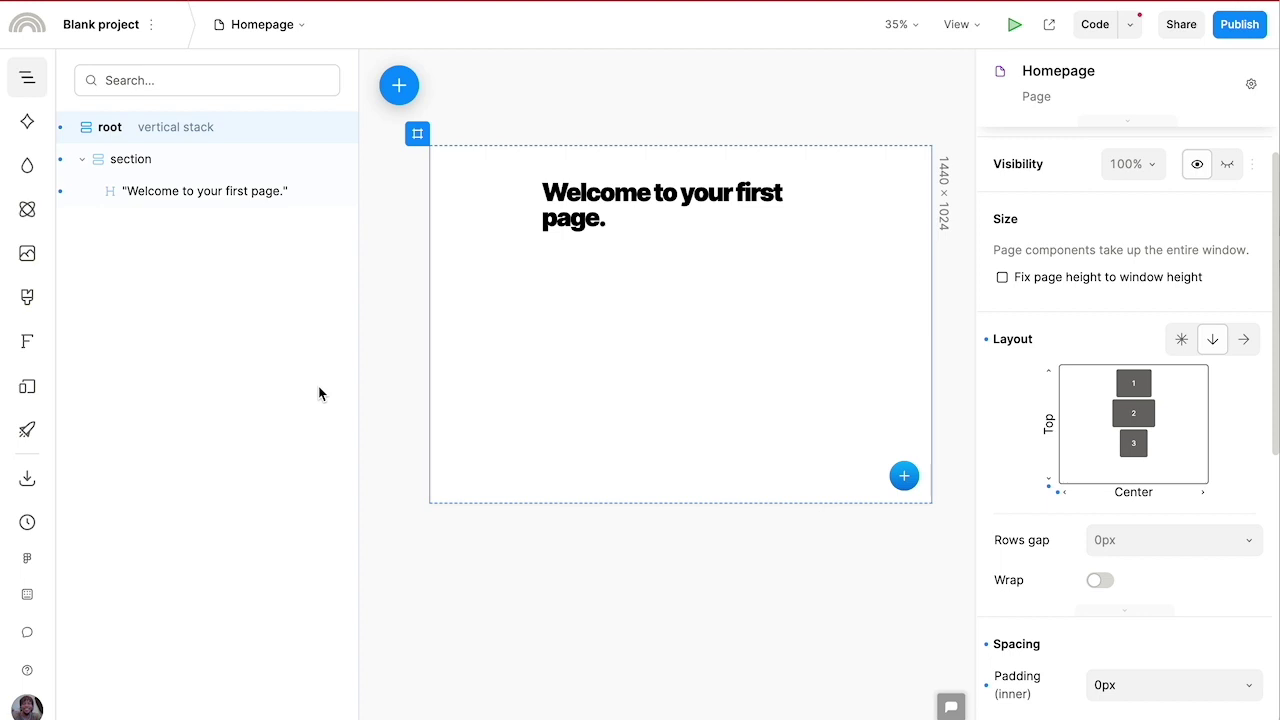
From the Homepage insert panel, open Add component packages under Component Packages
click(399, 85)
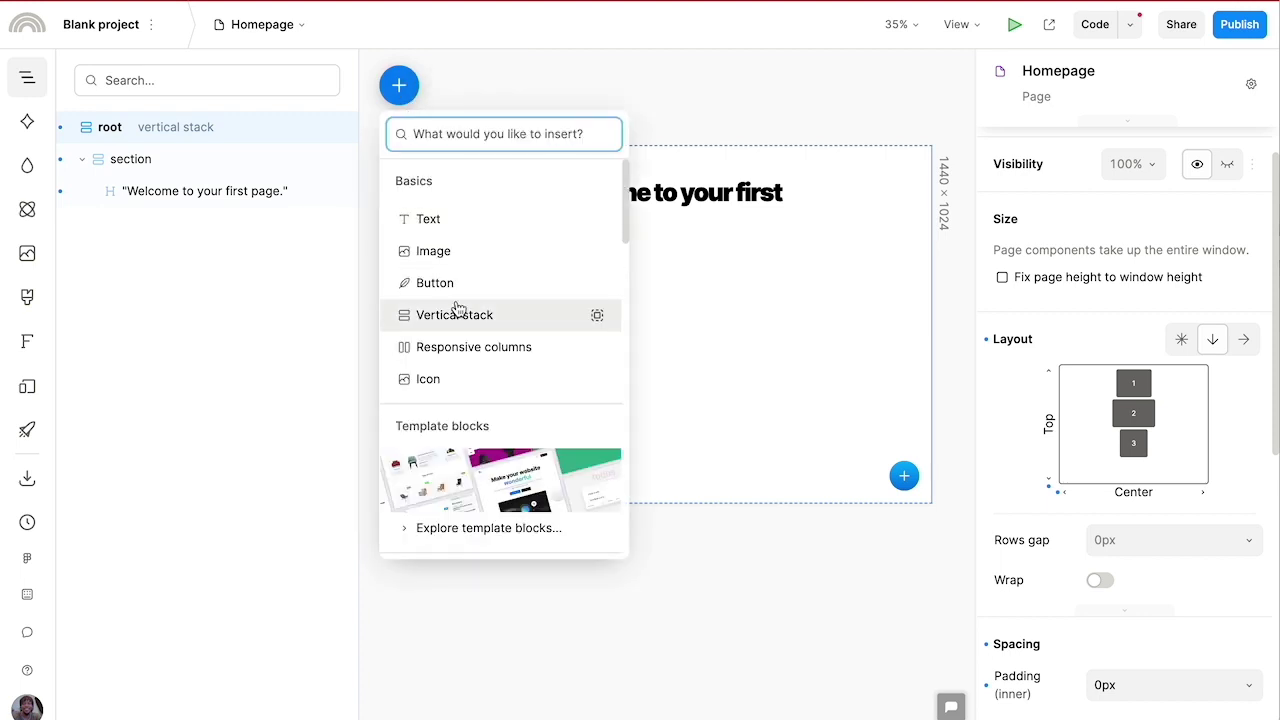
scroll(457, 307, down, 3)
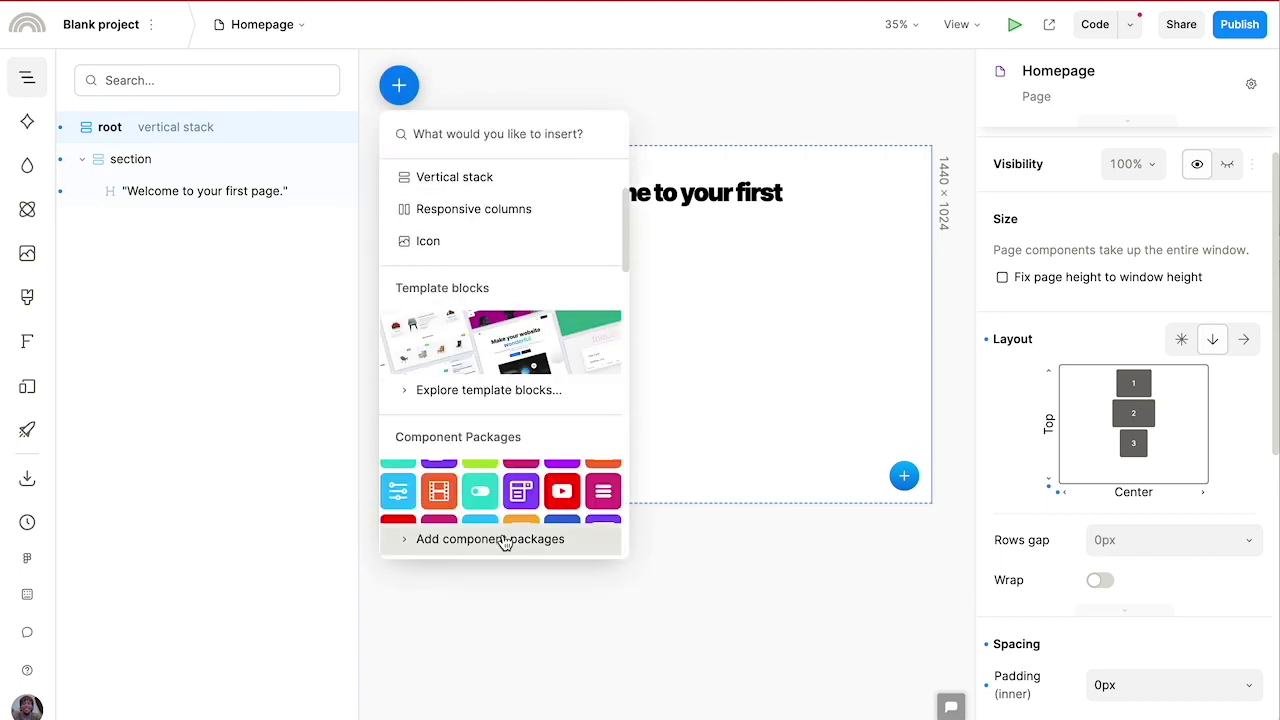
click(505, 541)
text(R)
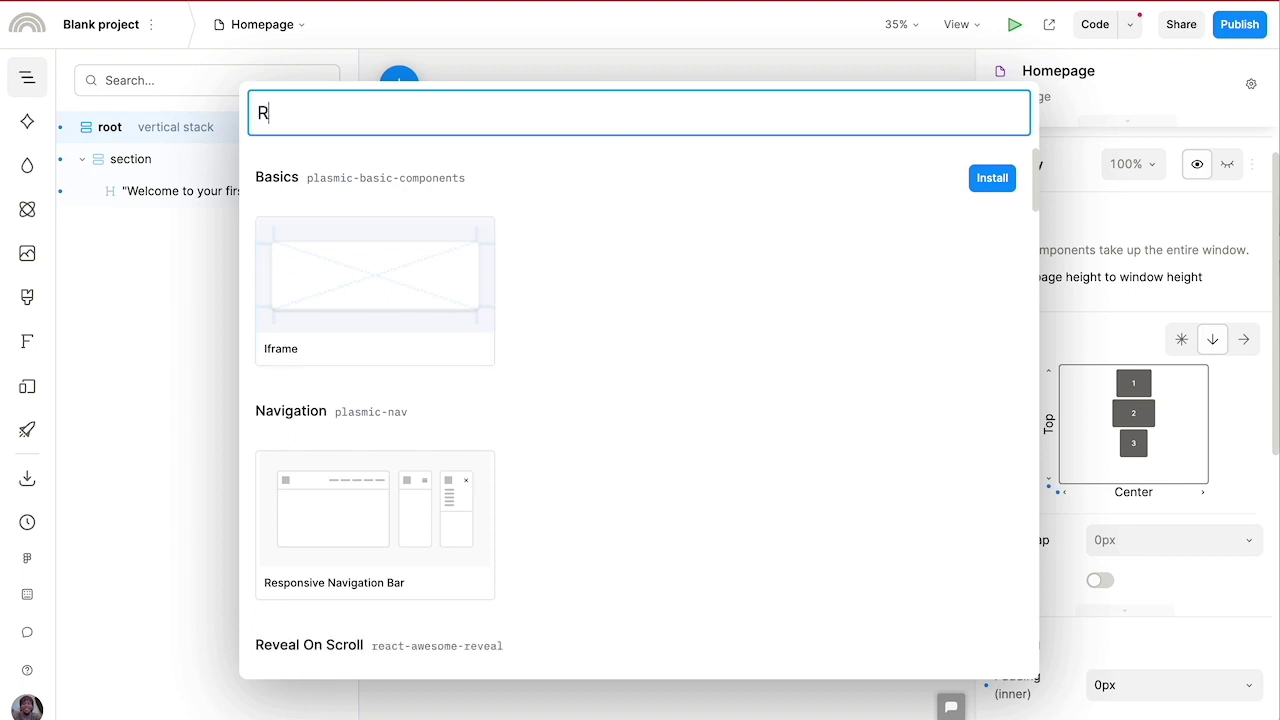
text(est)
click(447, 273)
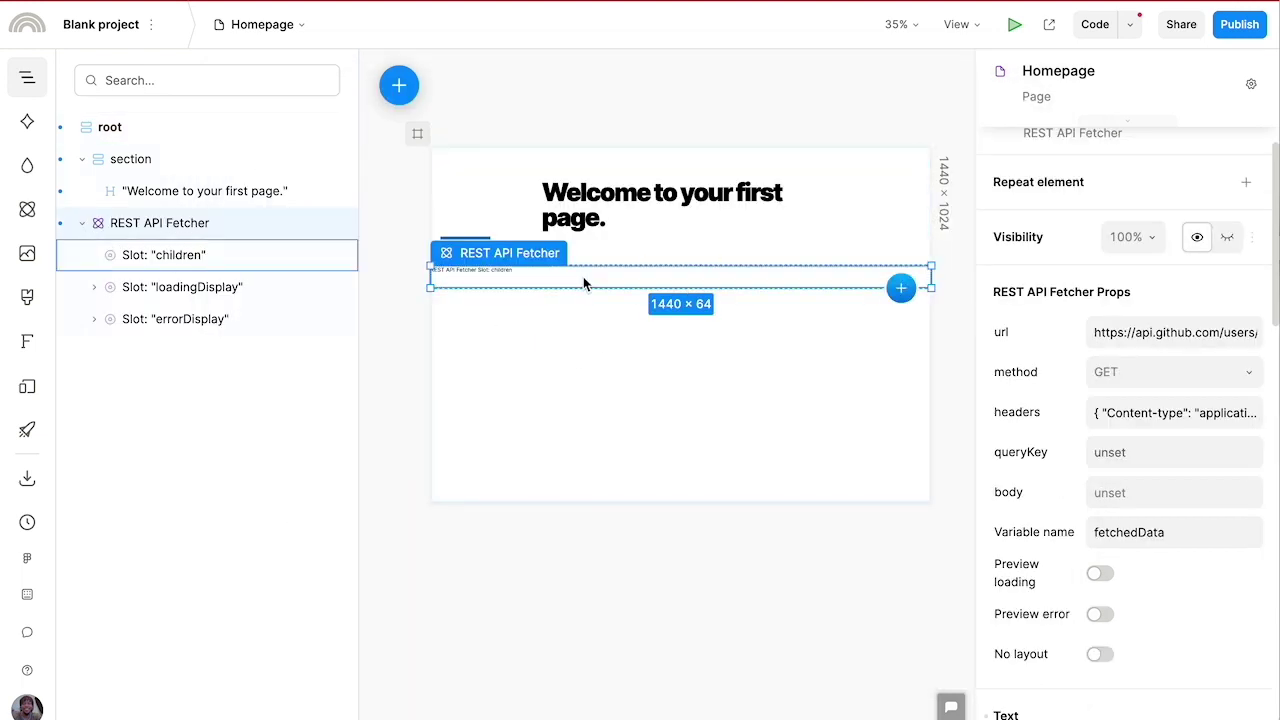
click(1107, 338)
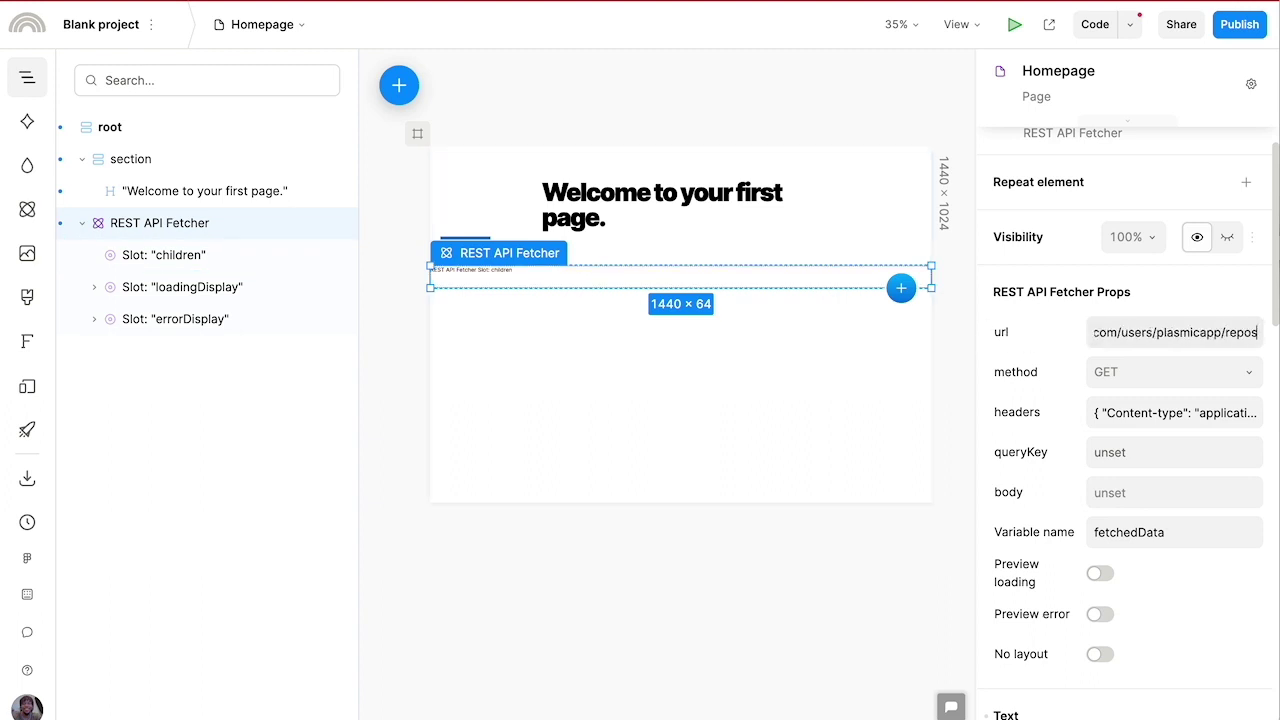
key(ctrl+a)
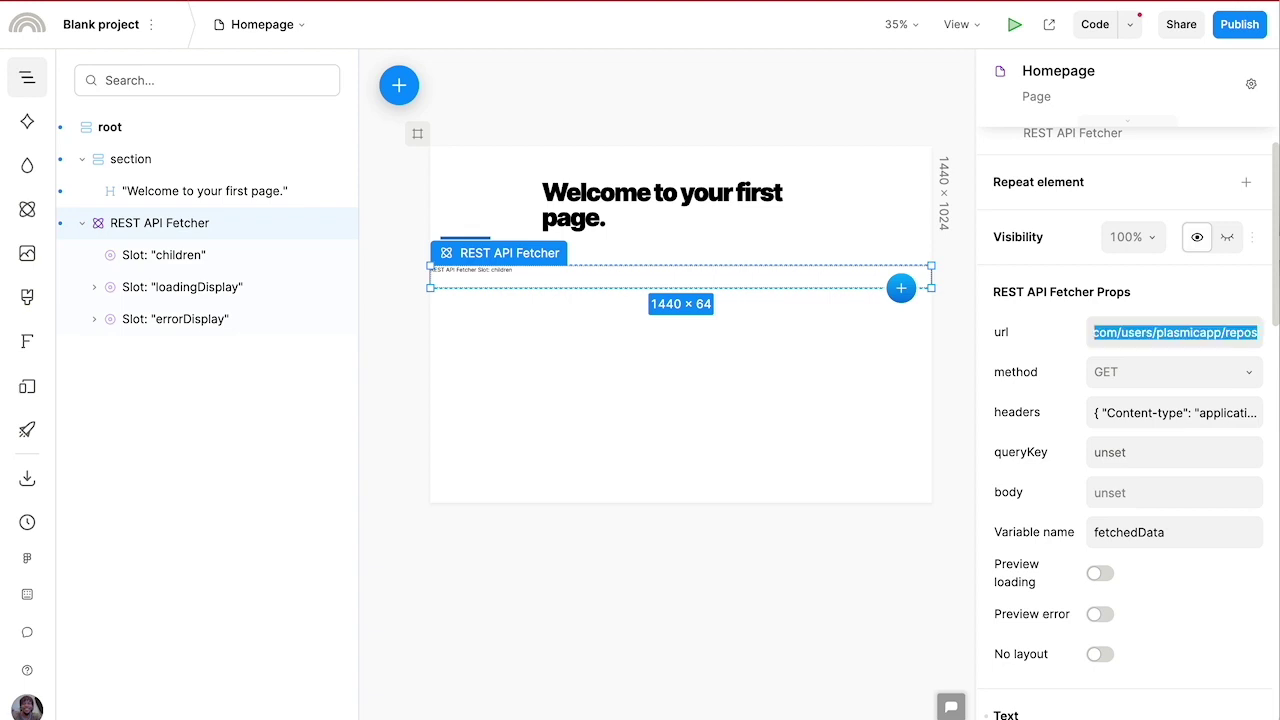
key(BackSpace)
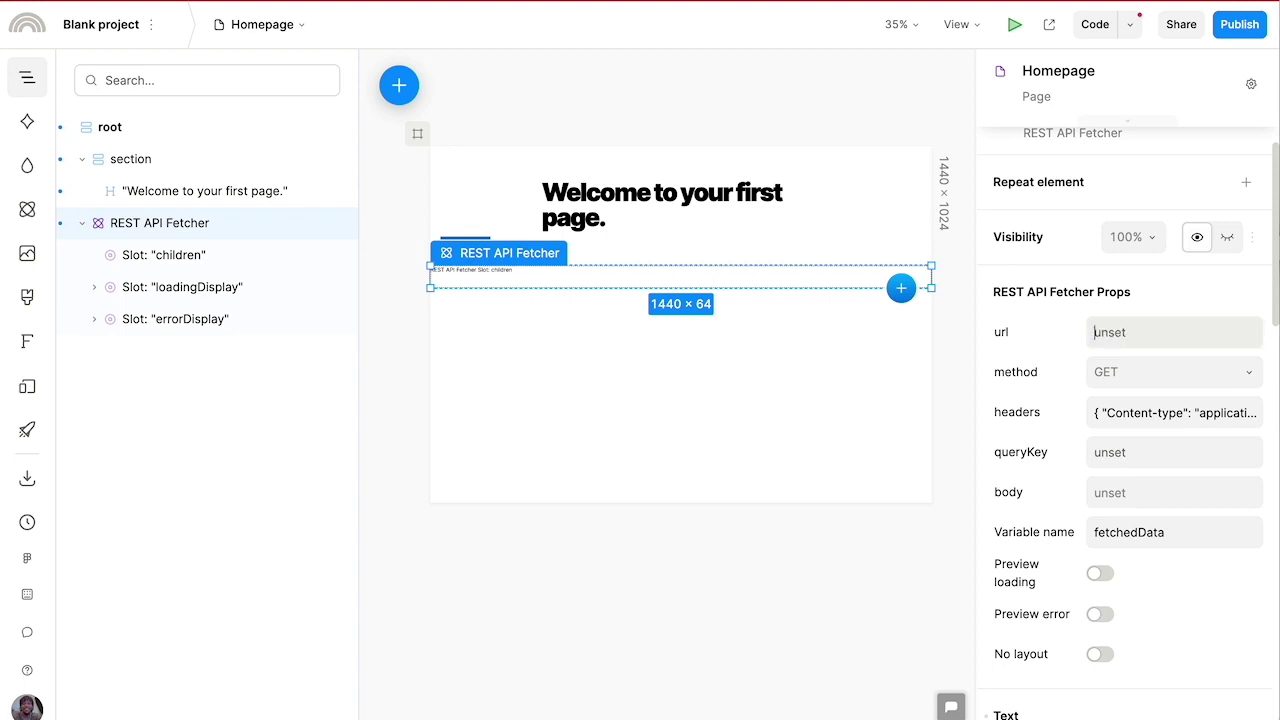
key(ctrl+v)
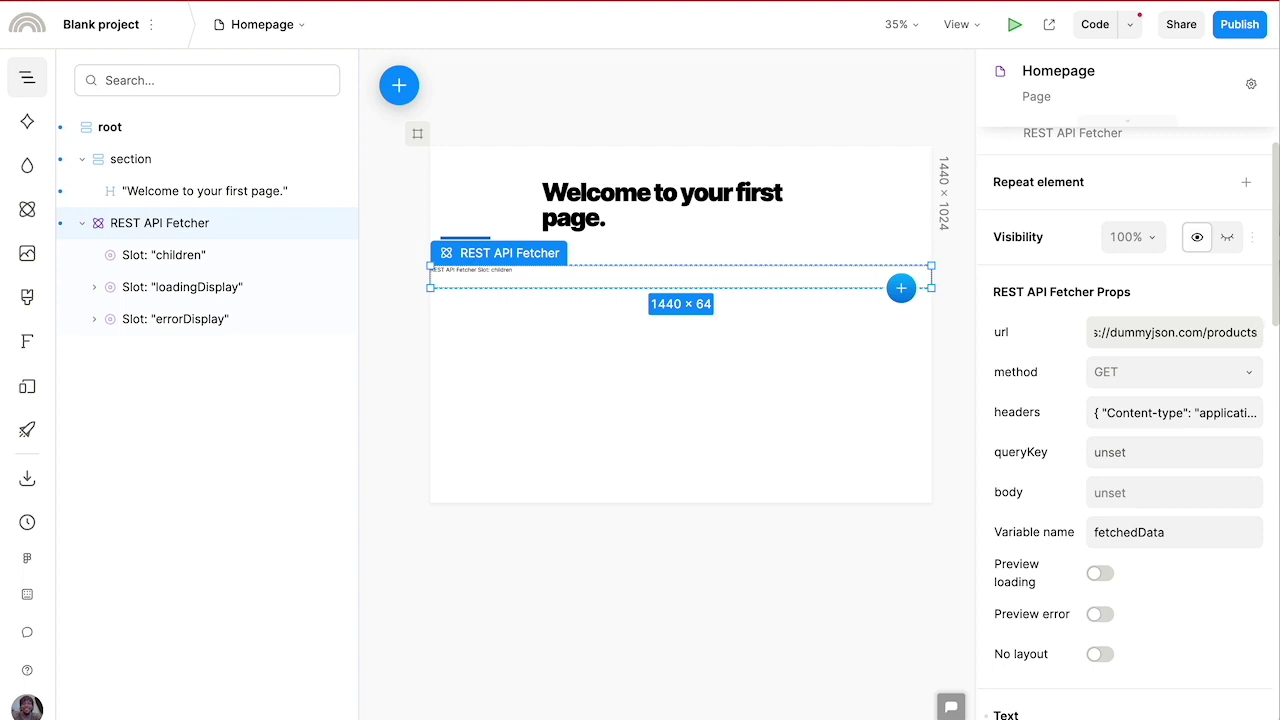
key(Return)
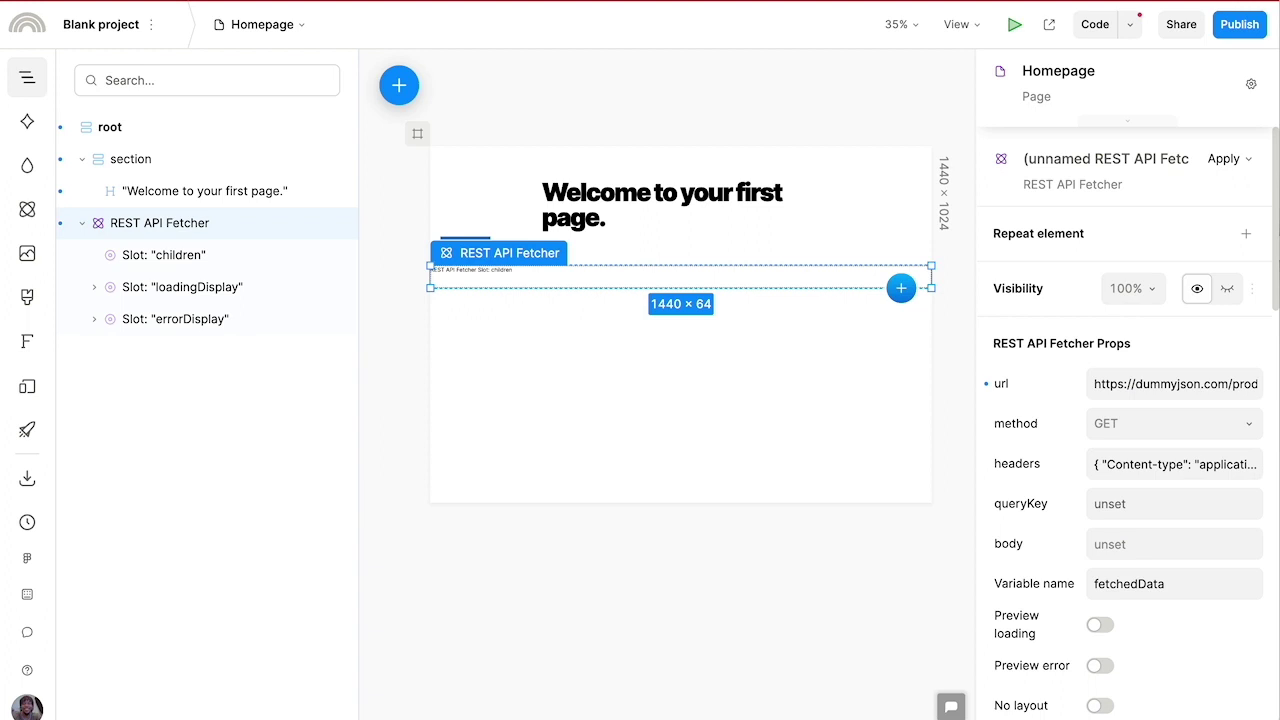
click(797, 280)
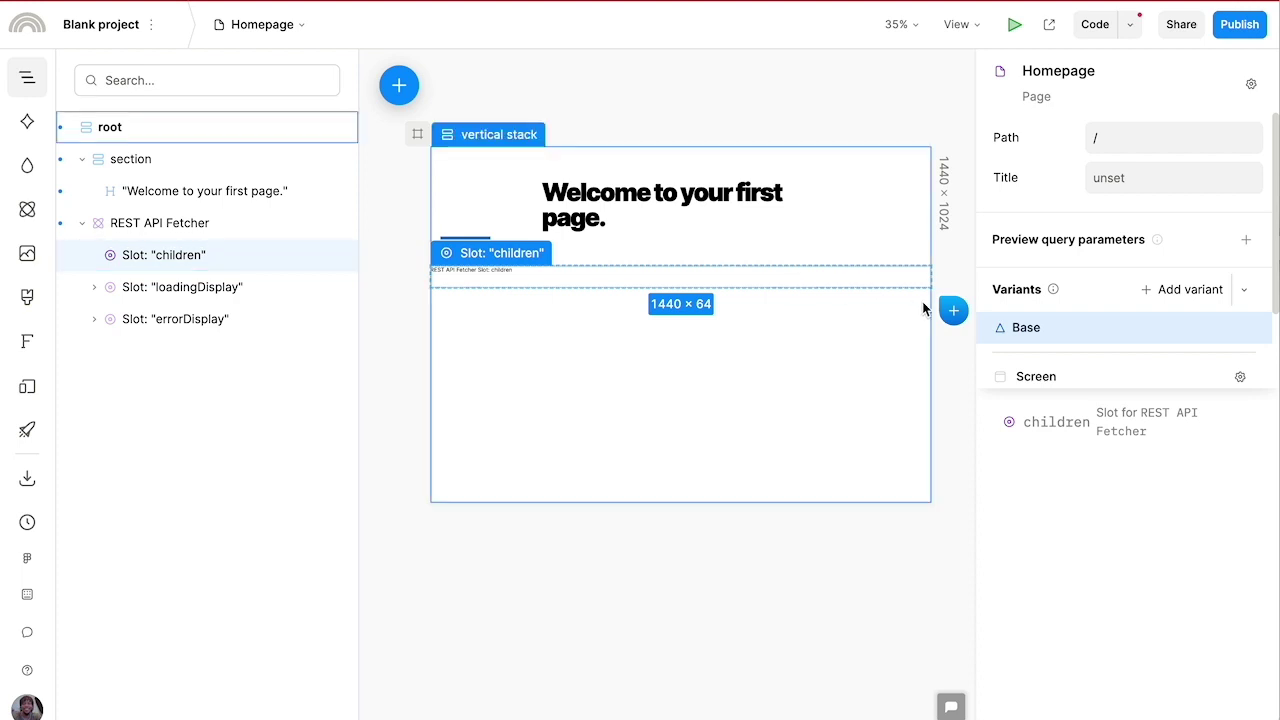
Insert a vertical stack into the fetcher's children slot, repeating over fetchedData.products
click(953, 310)
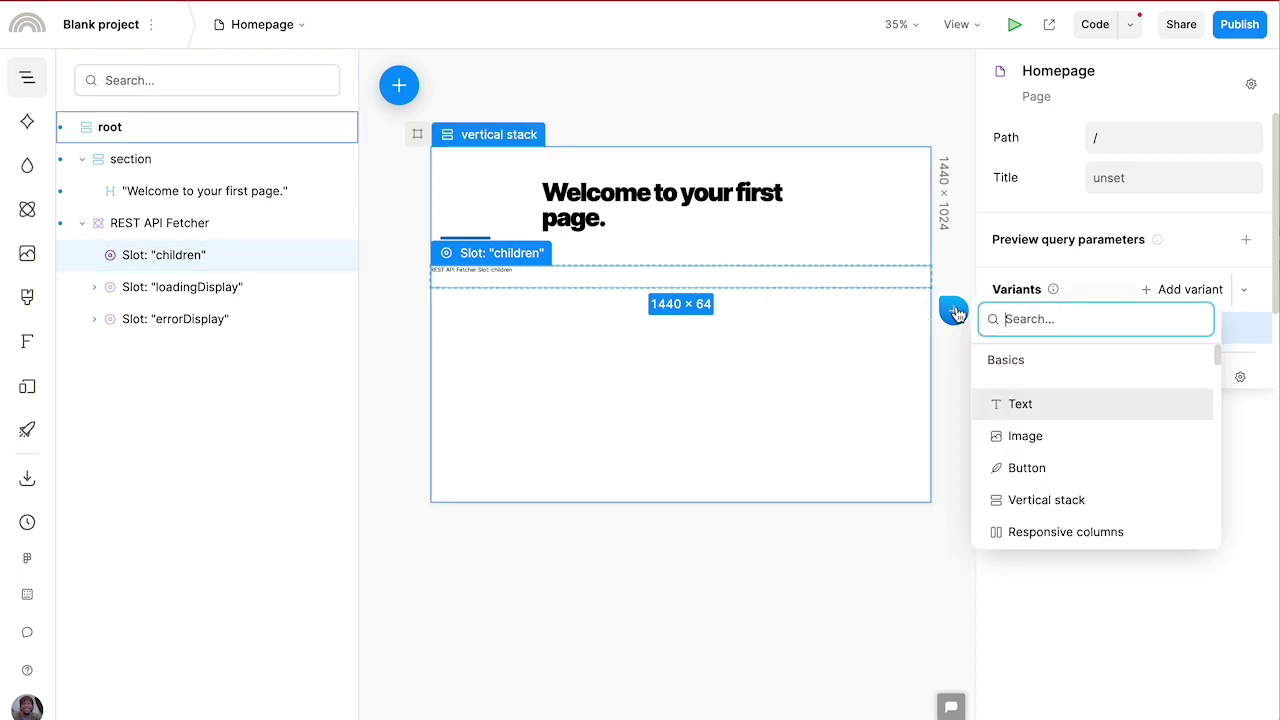
click(1064, 500)
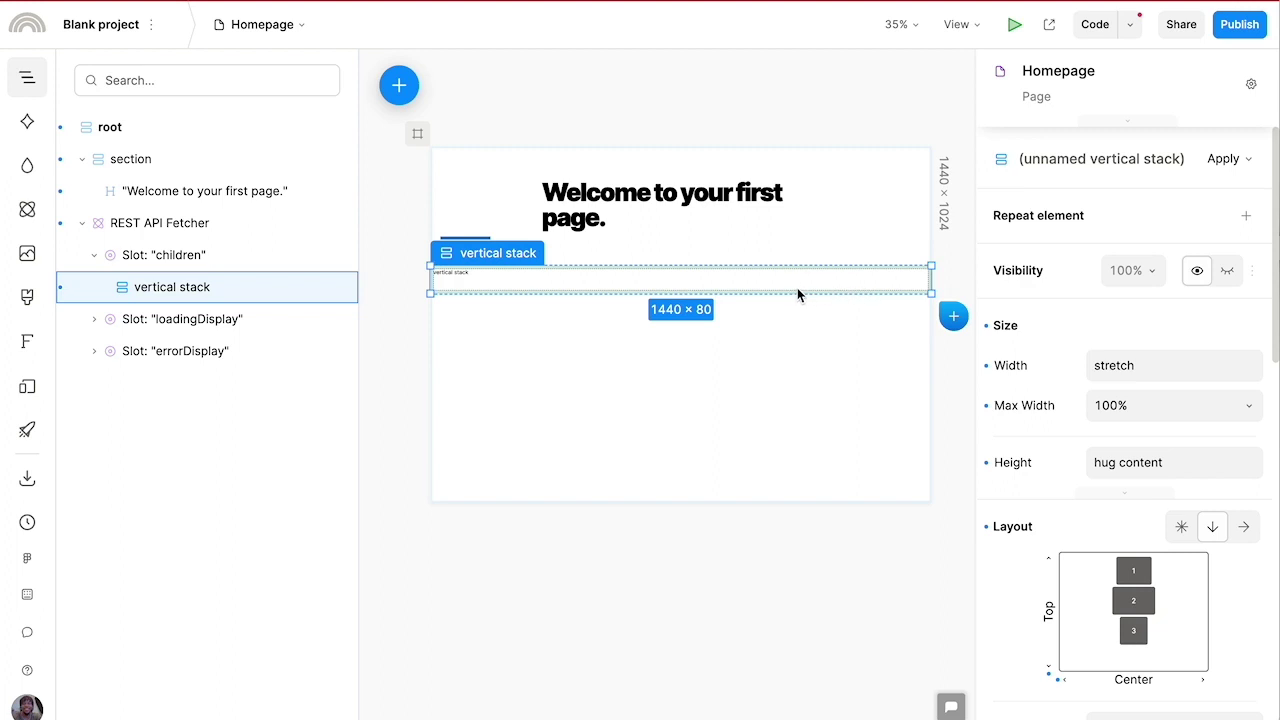
click(1246, 215)
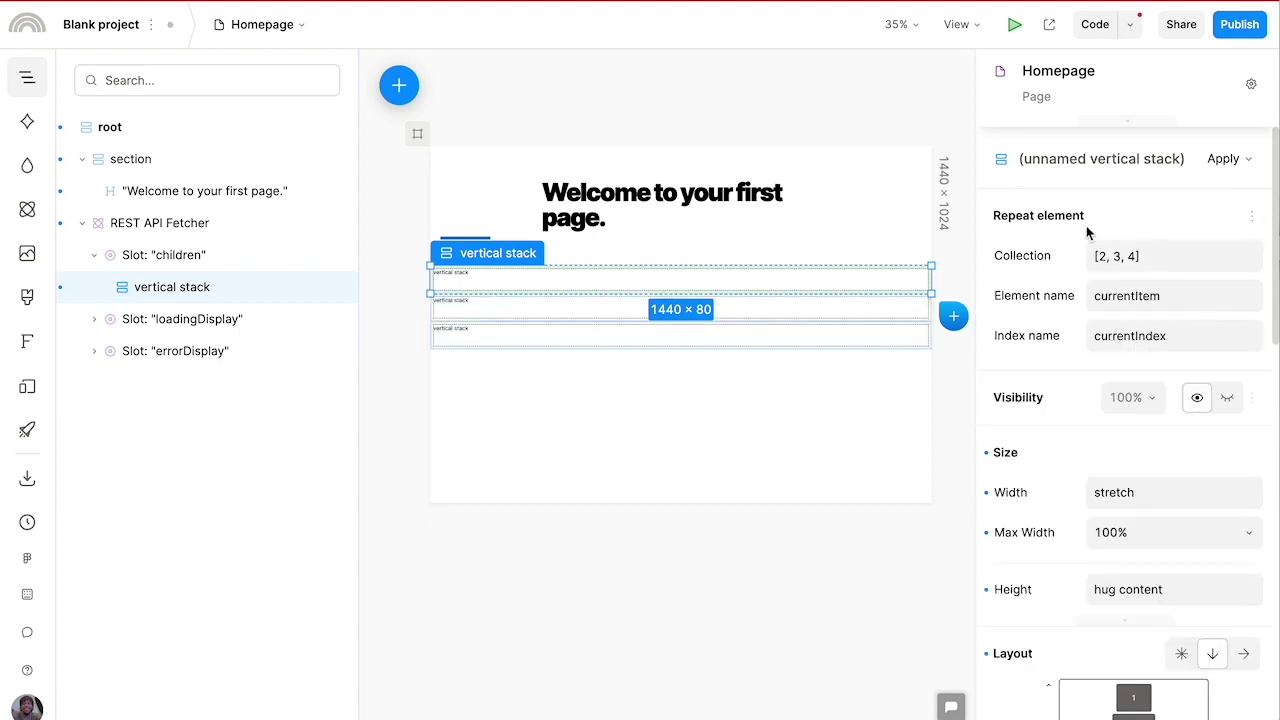
click(1133, 258)
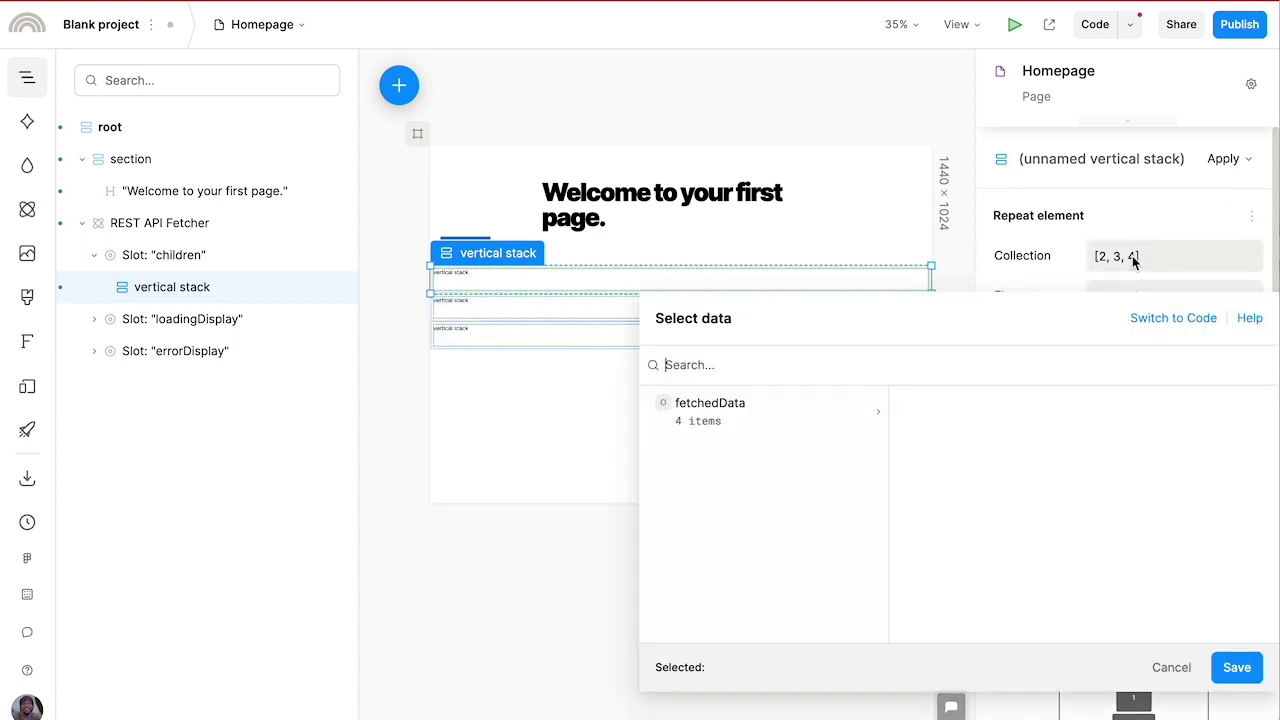
click(728, 414)
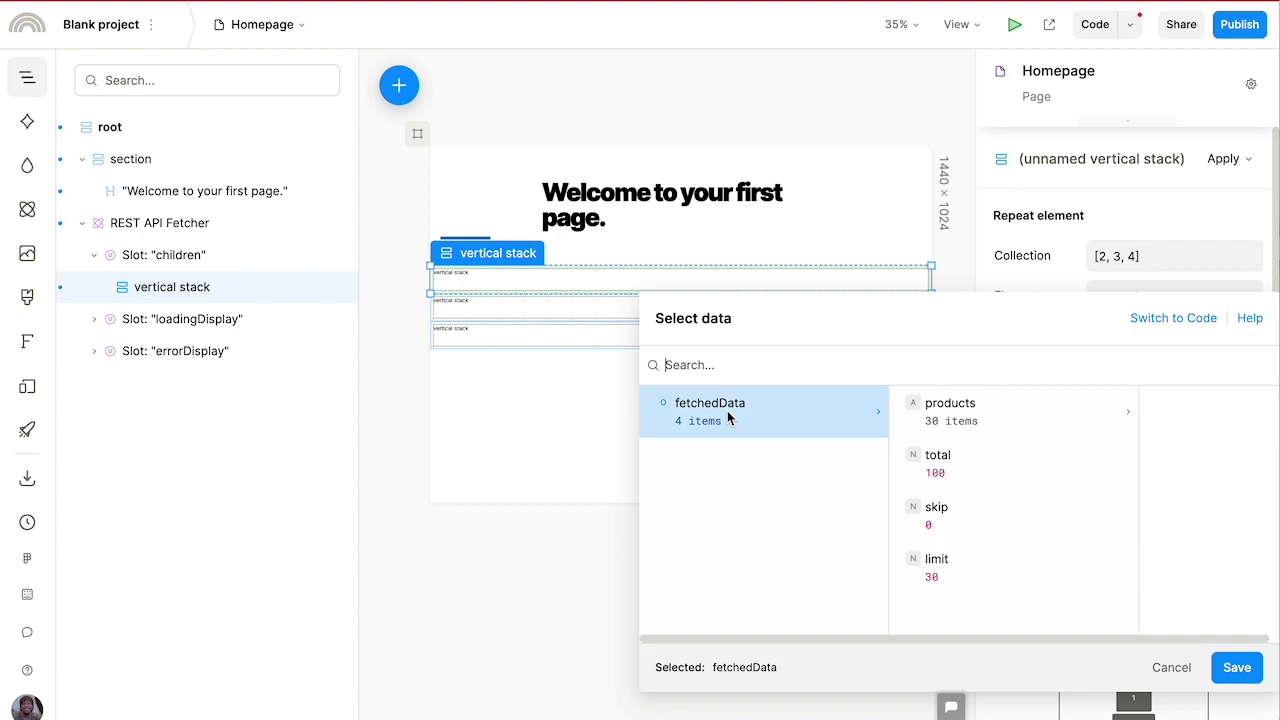
click(965, 413)
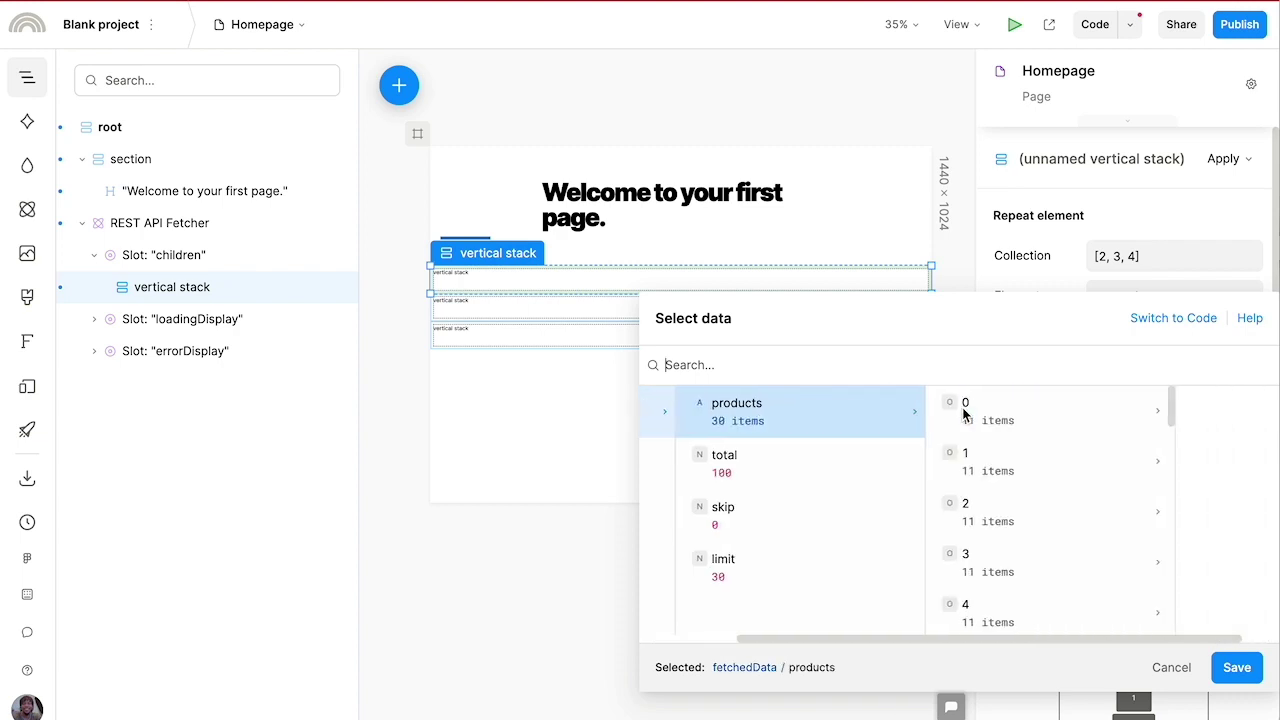
click(1234, 667)
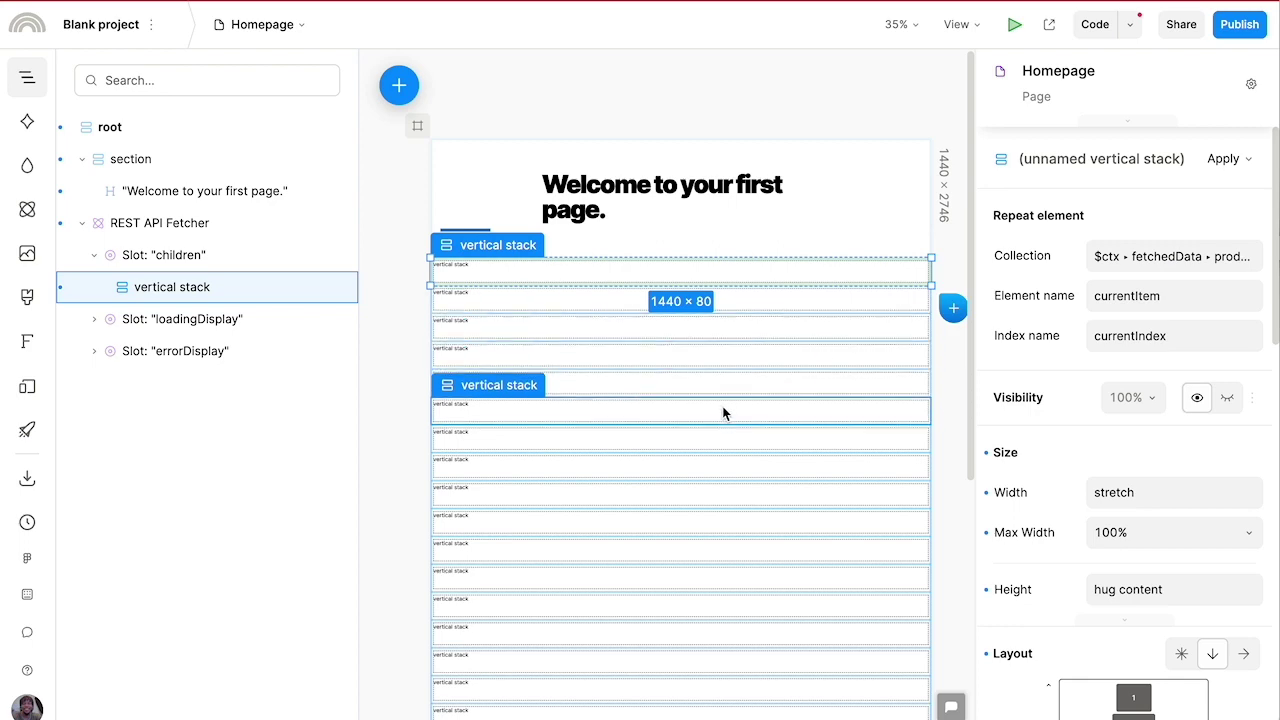
Add an image to the repeated stack with its source bound to currentItem.thumbnail
click(953, 308)
click(1028, 471)
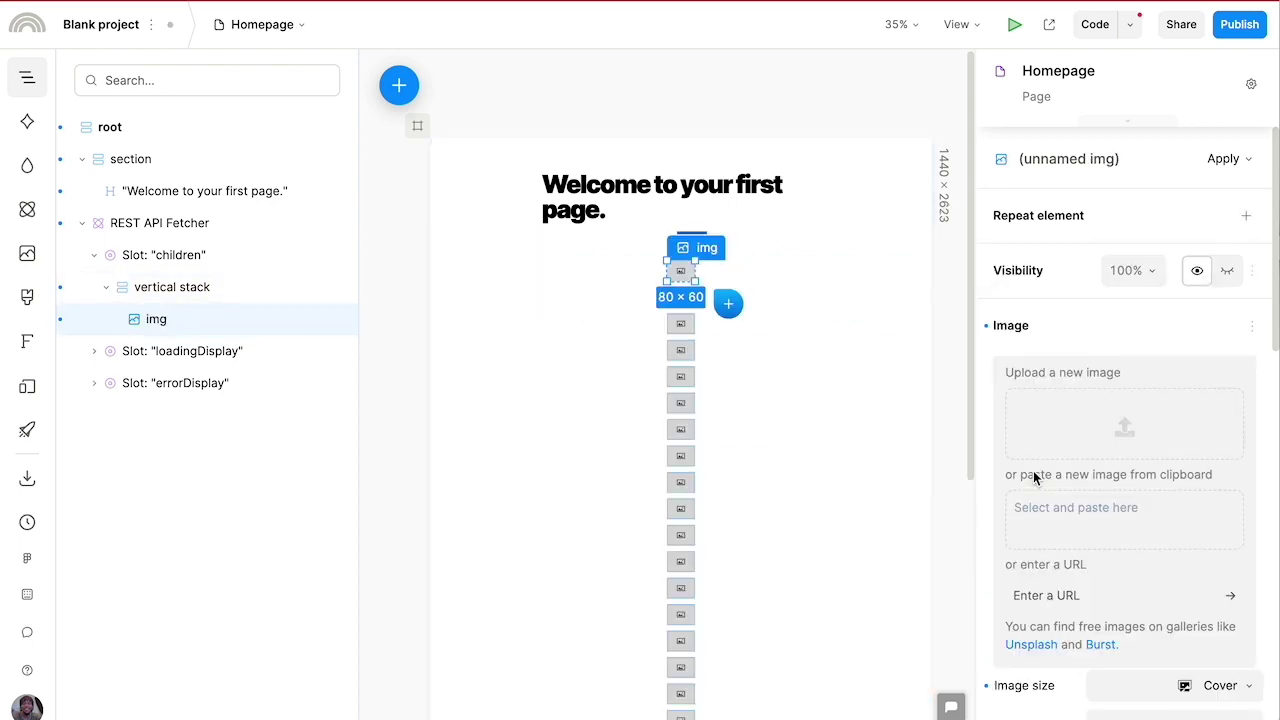
right_click(1068, 374)
click(992, 416)
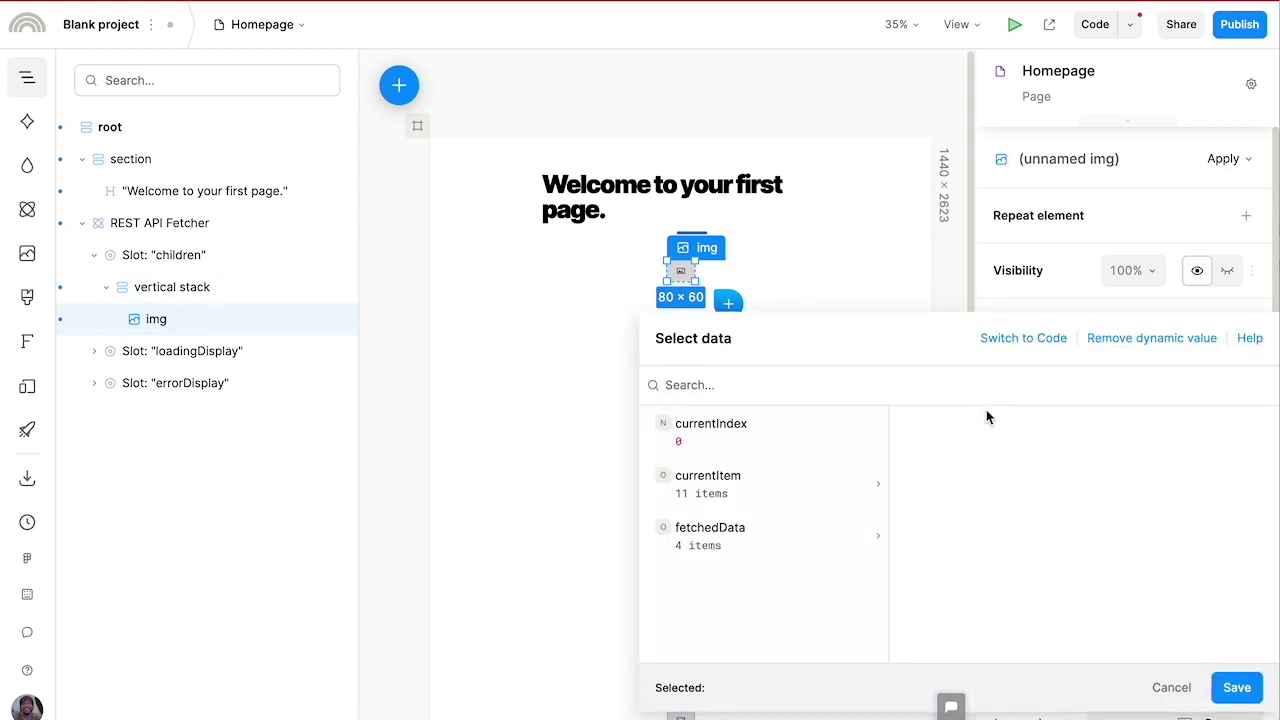
click(757, 476)
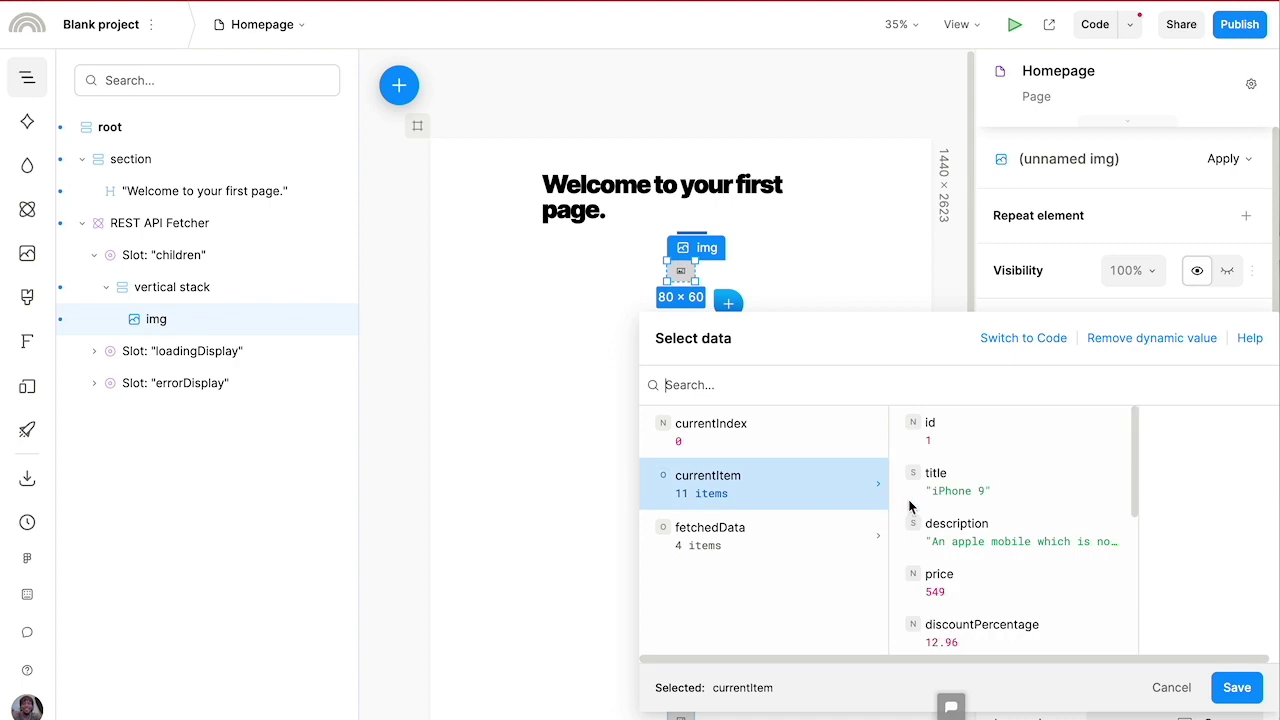
scroll(1022, 538, down, 1)
scroll(1023, 538, down, 3)
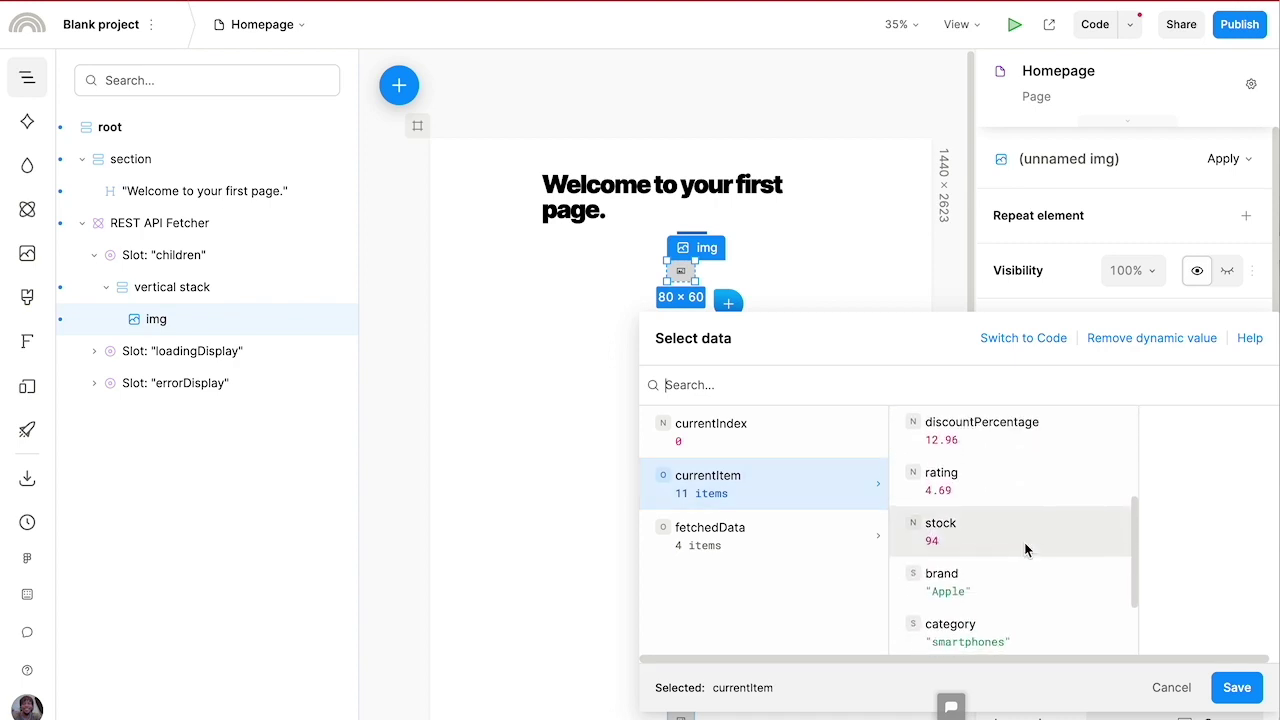
click(971, 580)
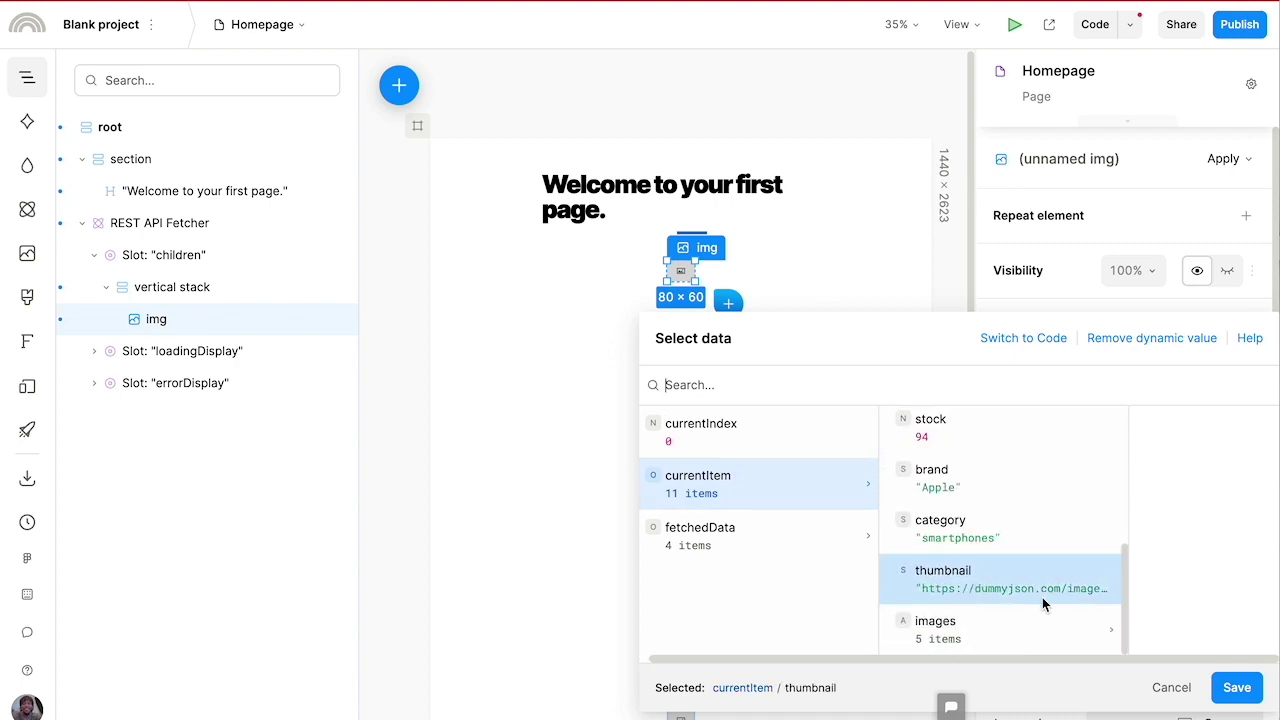
click(1237, 688)
scroll(737, 606, down, 10)
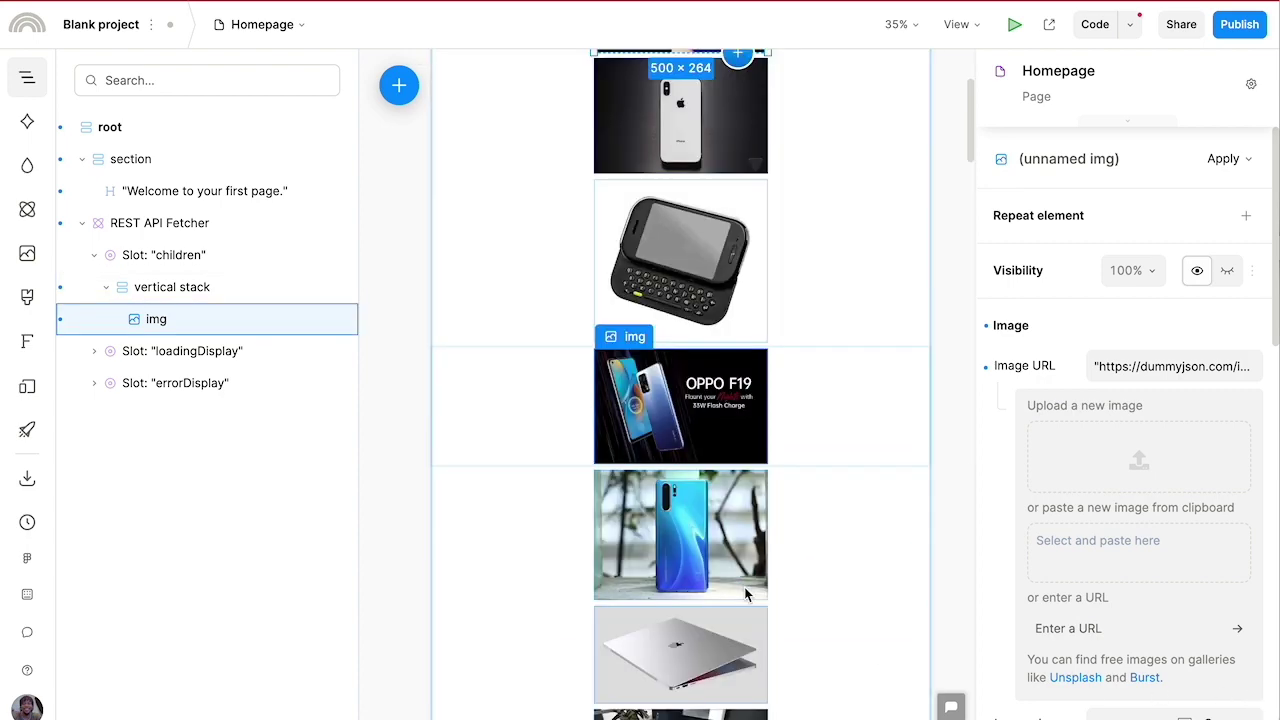
scroll(724, 611, down, 5)
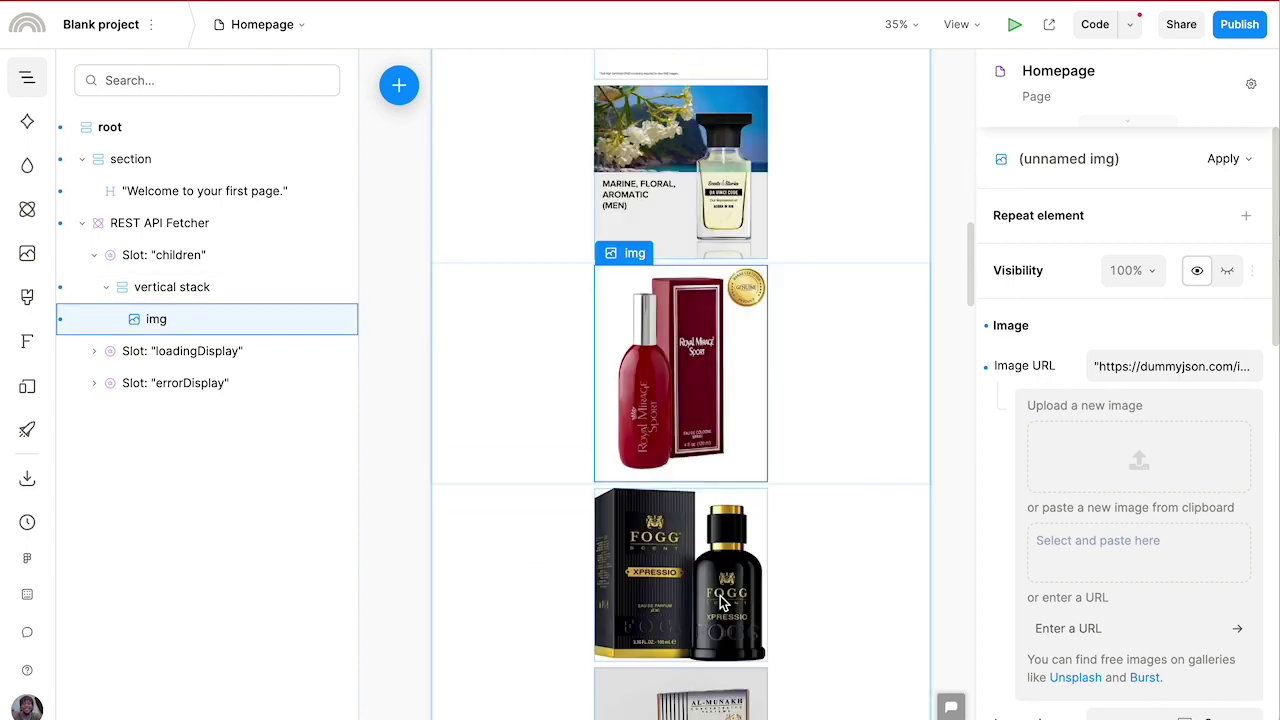
scroll(727, 596, up, 5)
scroll(727, 596, up, 15)
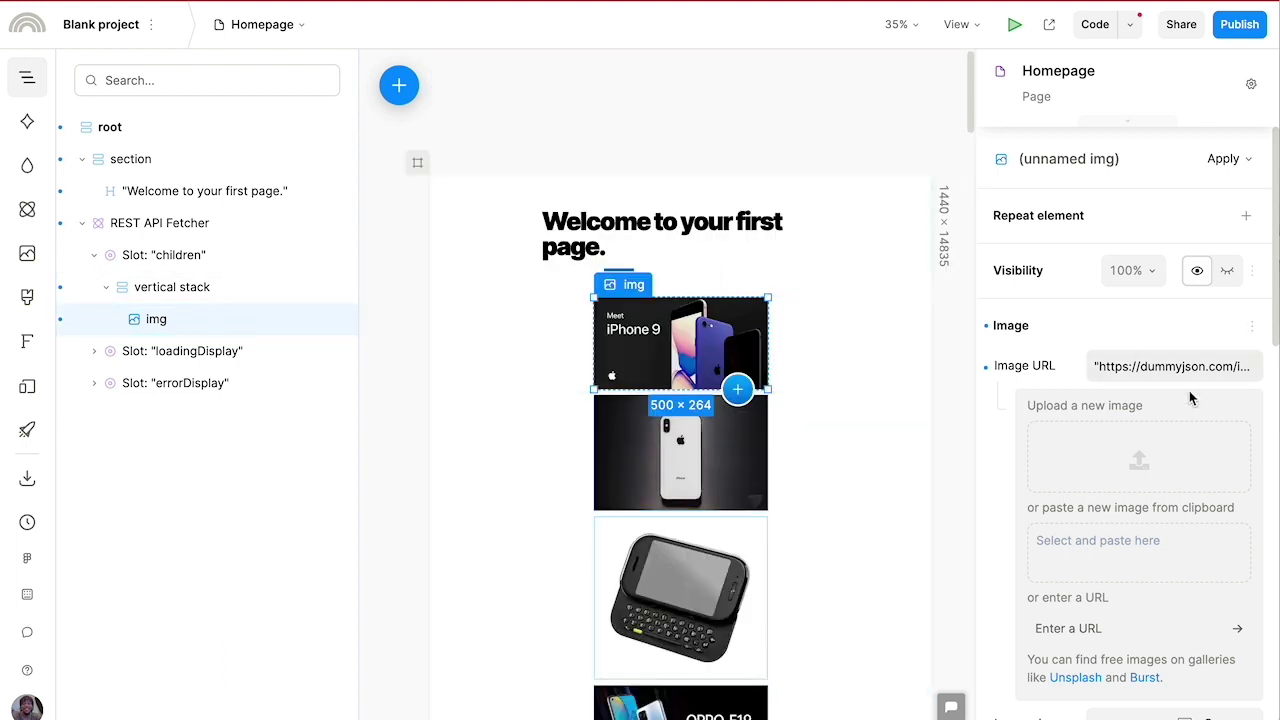
Lay out the REST API Fetcher as a grid with 4 columns
click(240, 223)
scroll(1200, 443, down, 5)
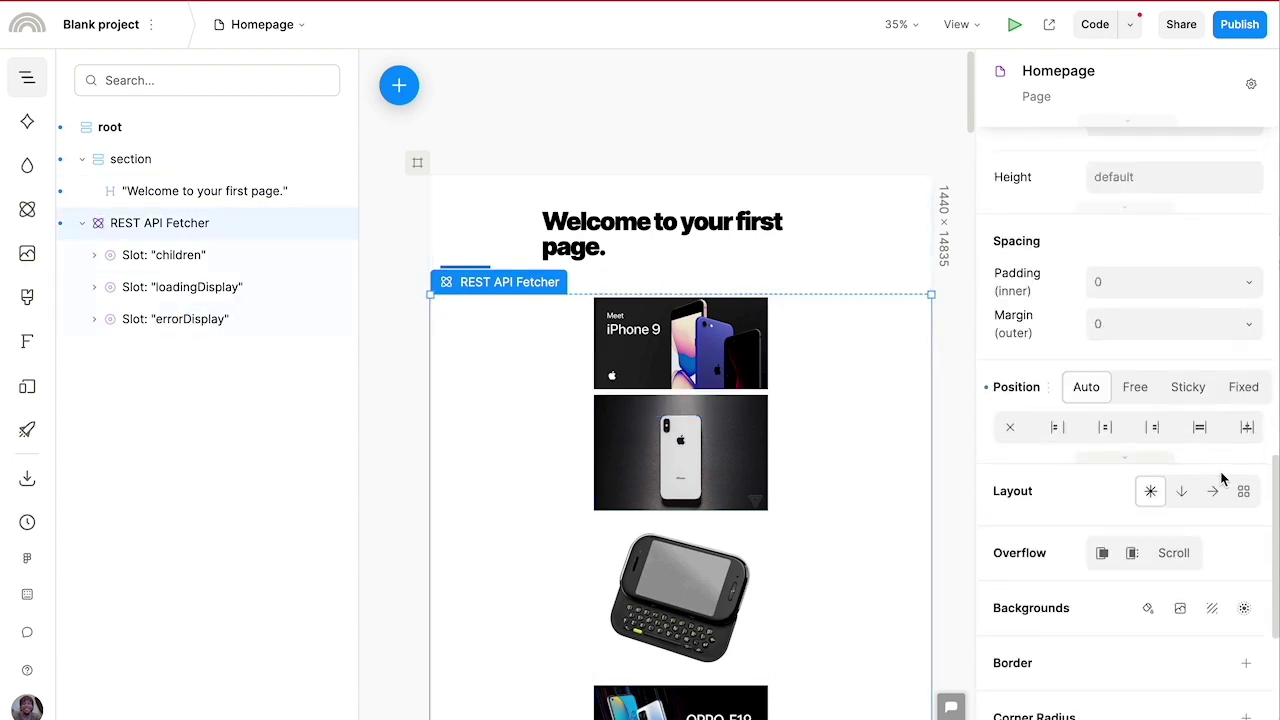
click(1244, 492)
click(1151, 569)
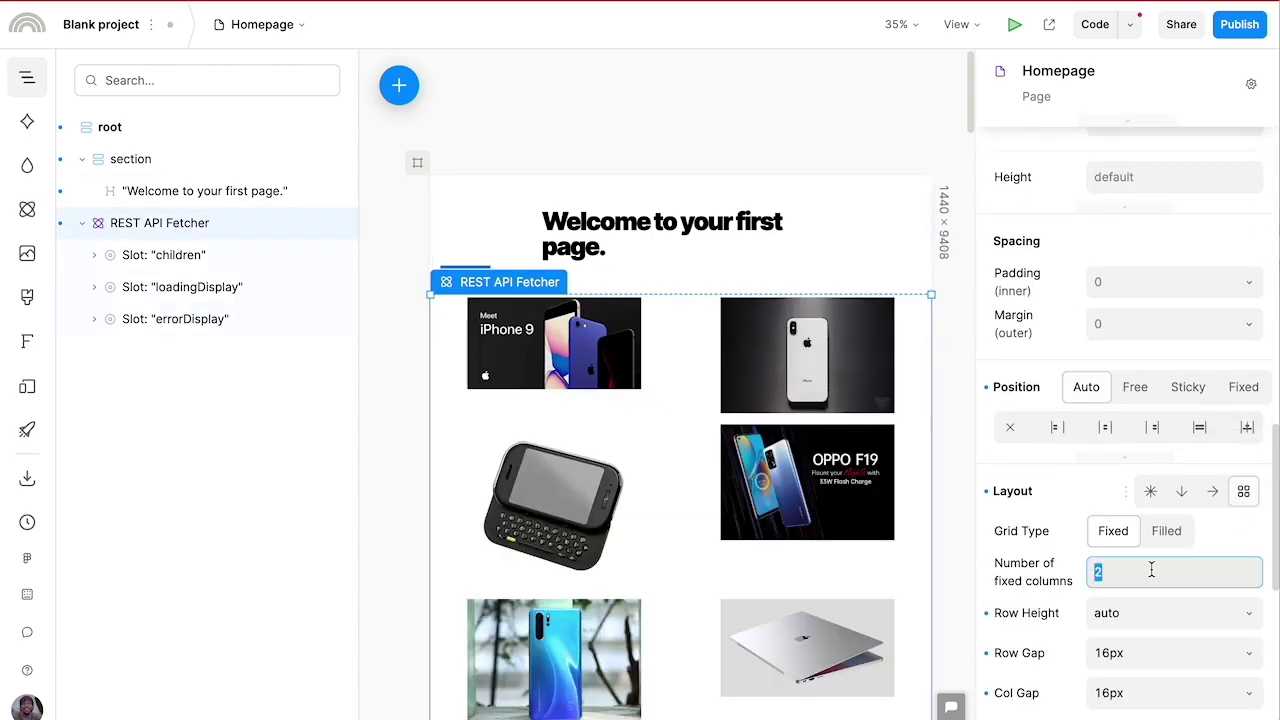
text(4)
key(Return)
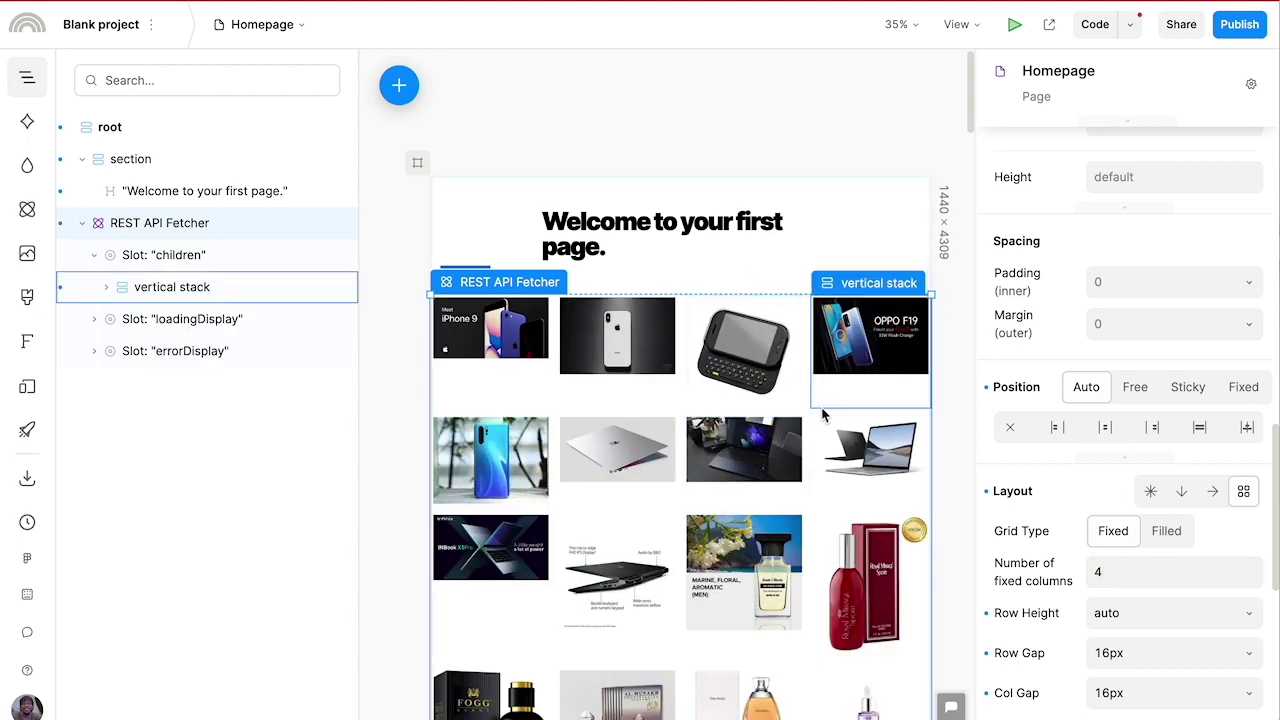
click(510, 316)
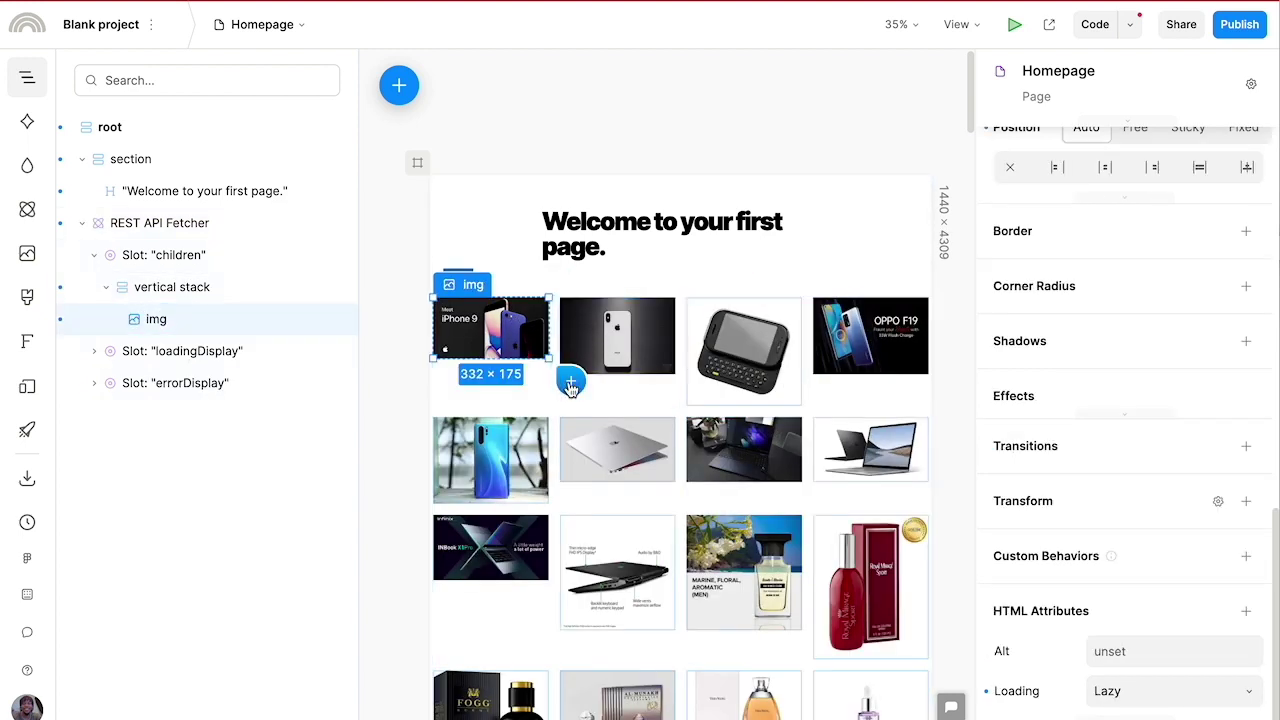
Add a text element after each product image with its content bound to currentItem.title
click(569, 384)
click(628, 513)
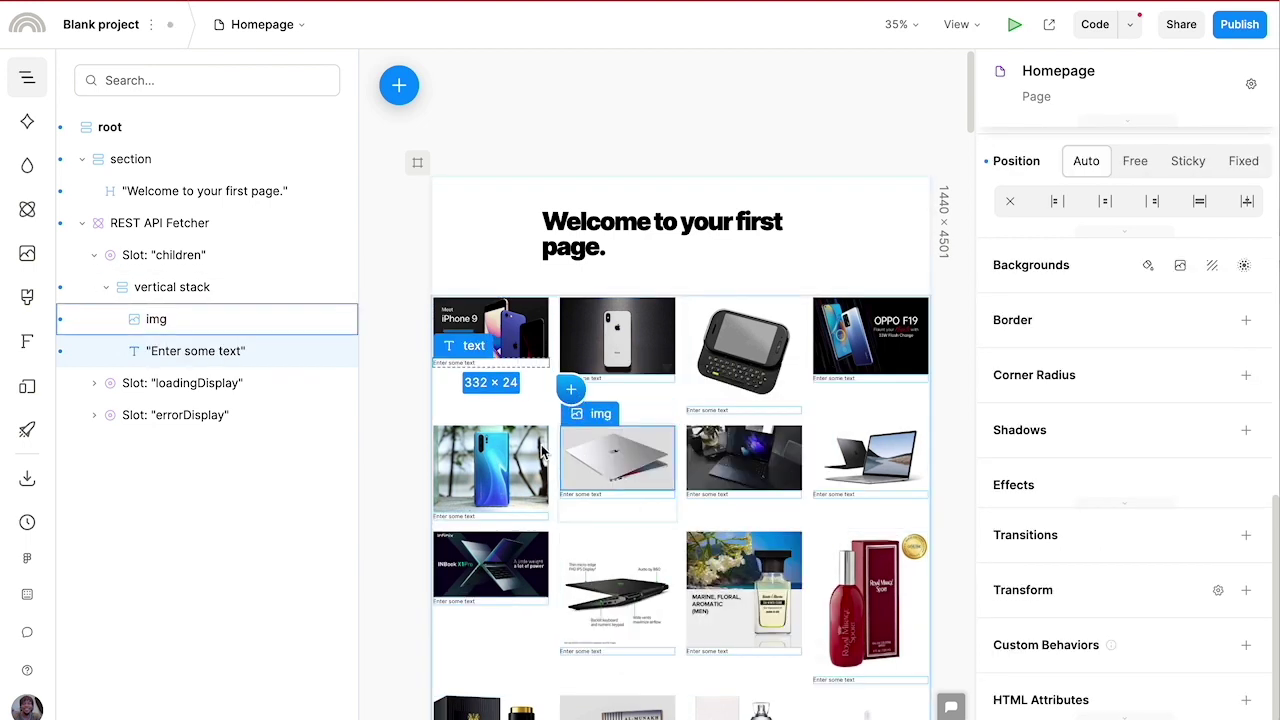
click(479, 368)
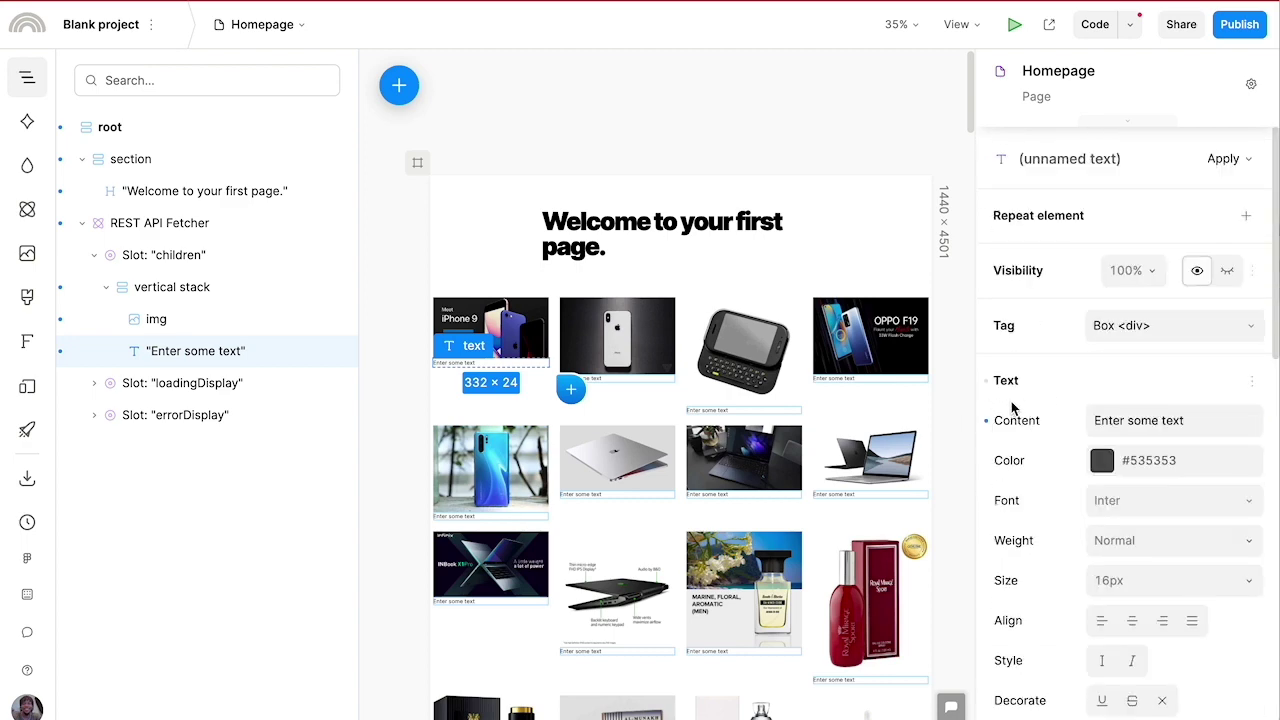
click(1176, 424)
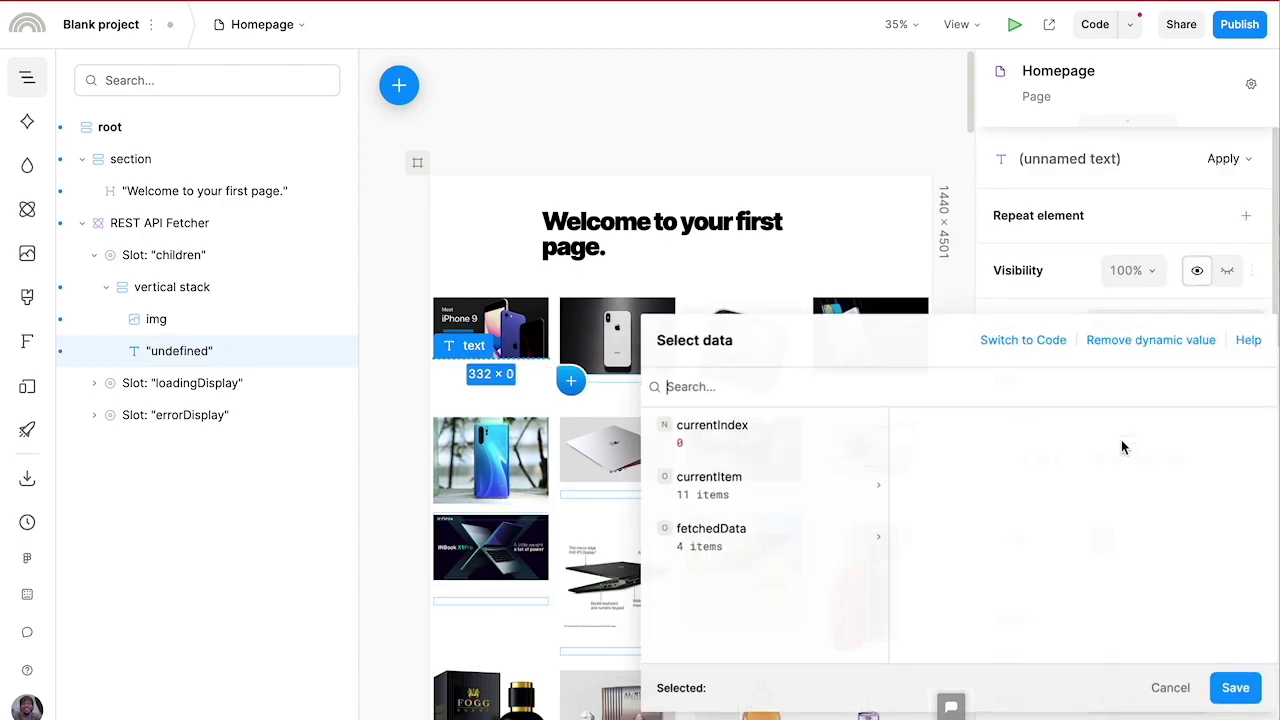
click(816, 488)
click(937, 486)
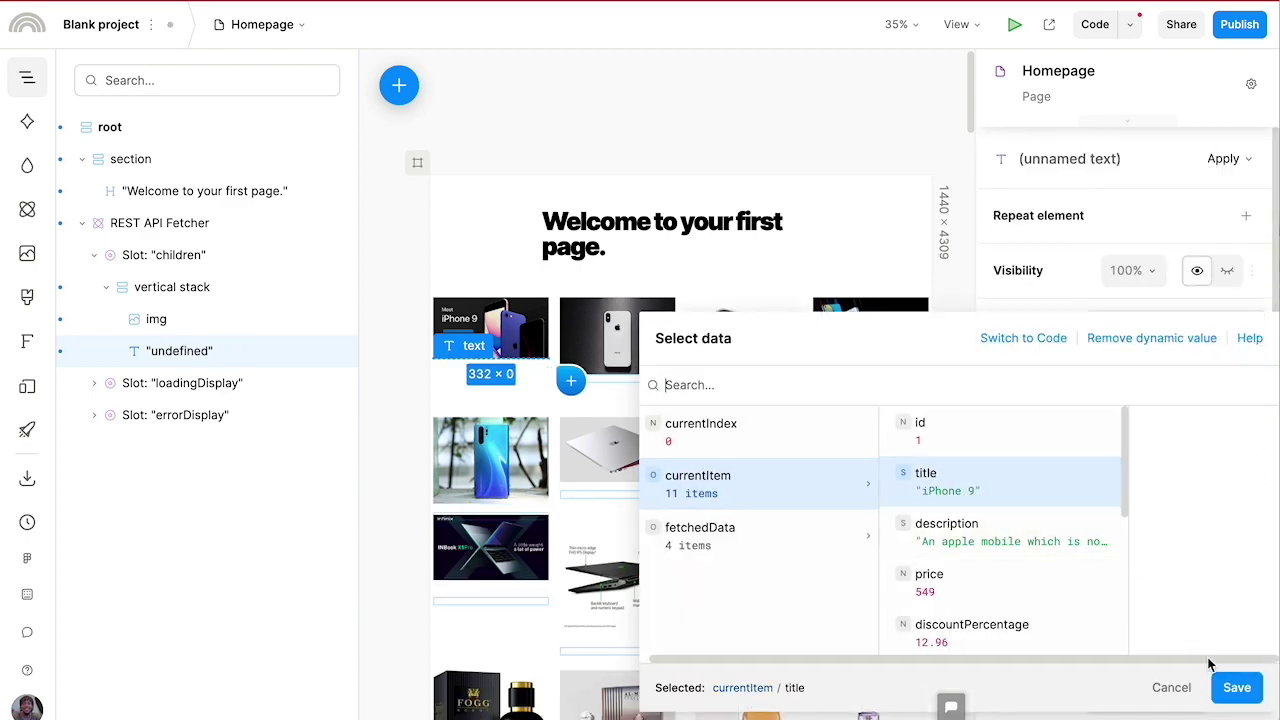
click(1236, 687)
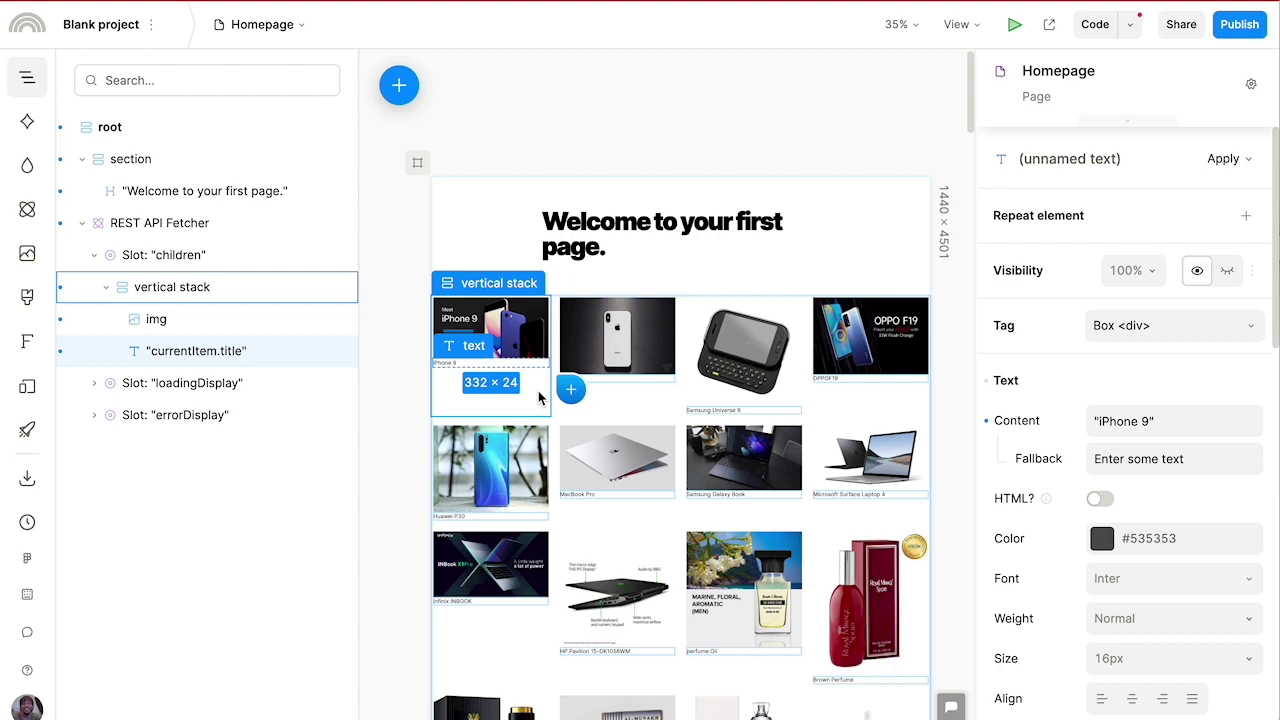
Append ?limit=5 to the REST API Fetcher's url and apply it
click(197, 229)
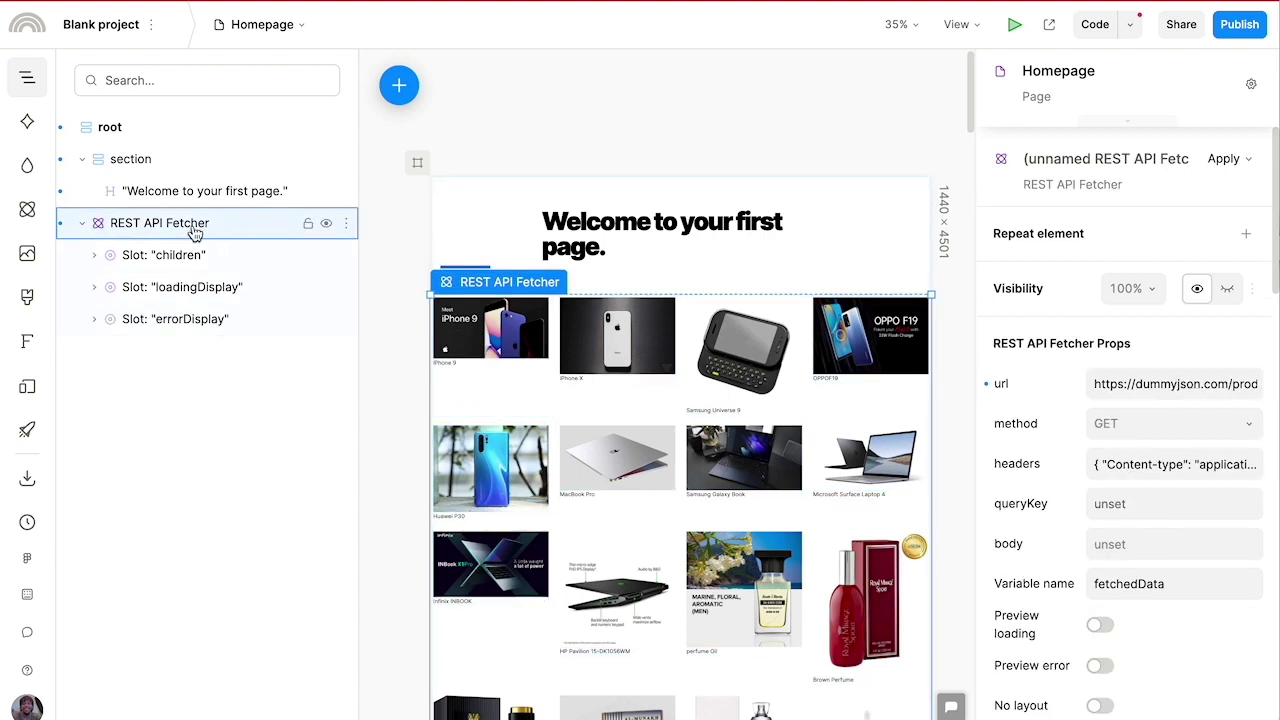
click(1243, 385)
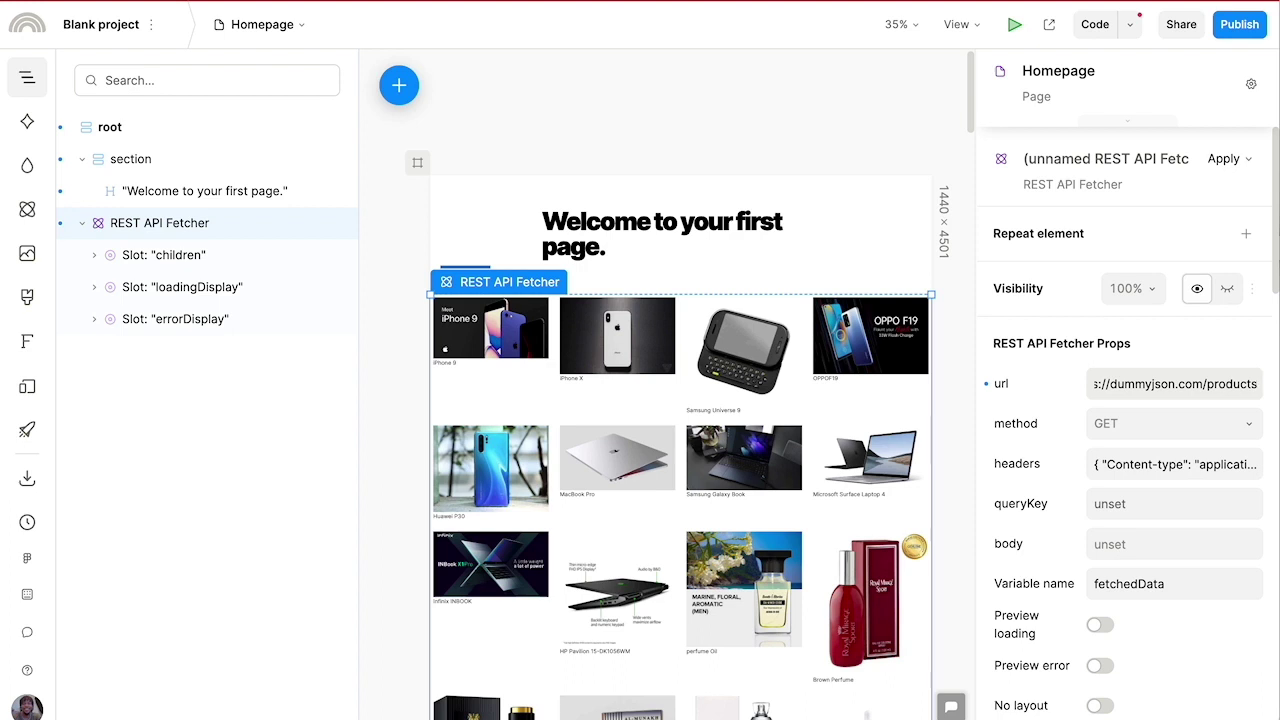
text(?)
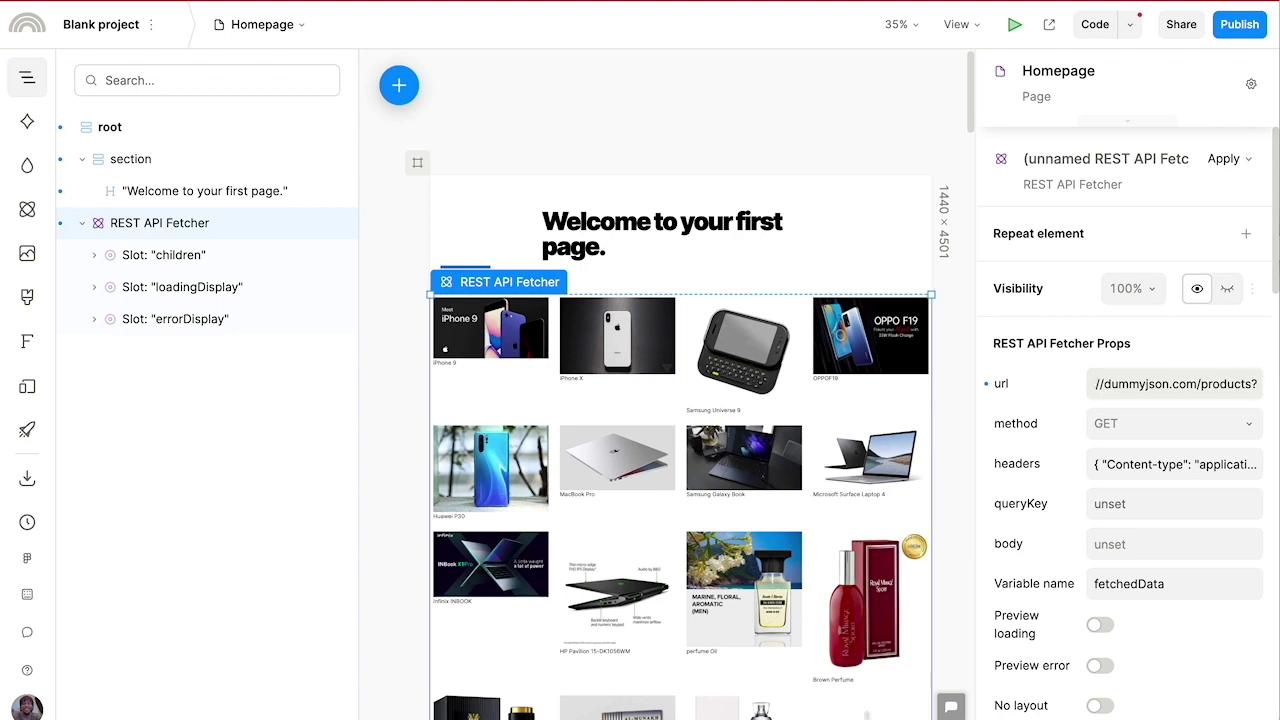
text(limi)
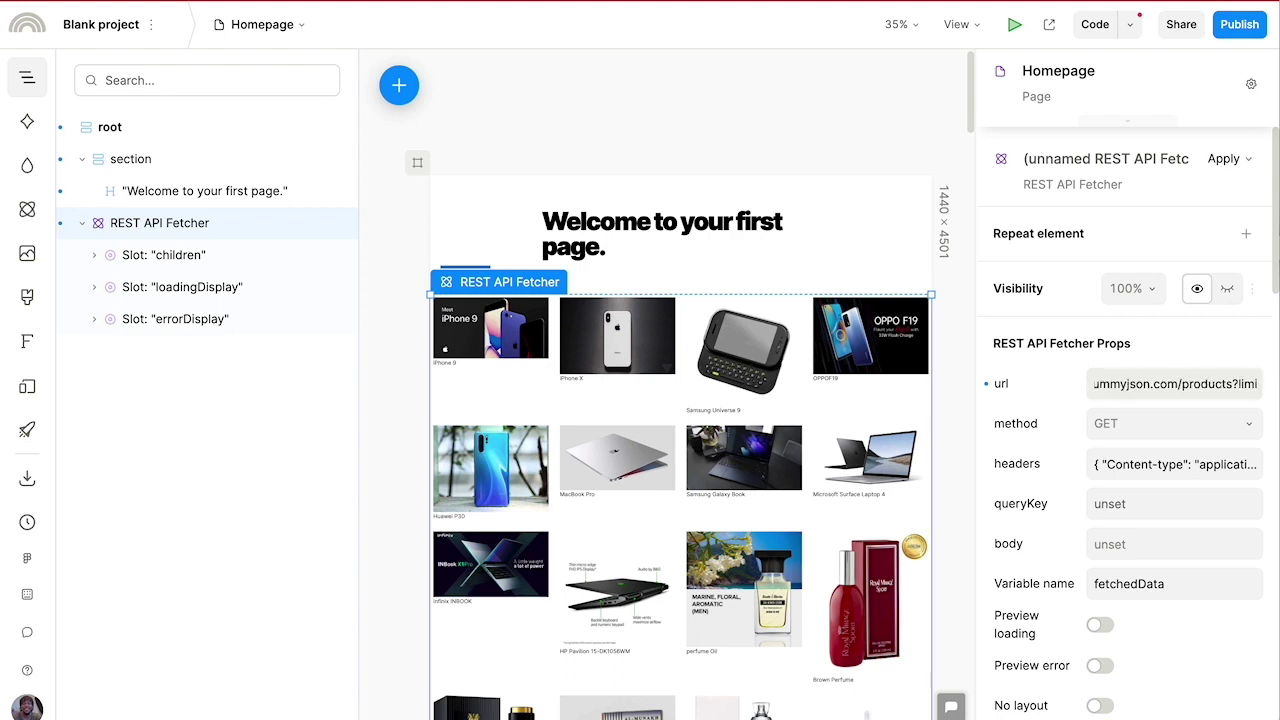
text(t=)
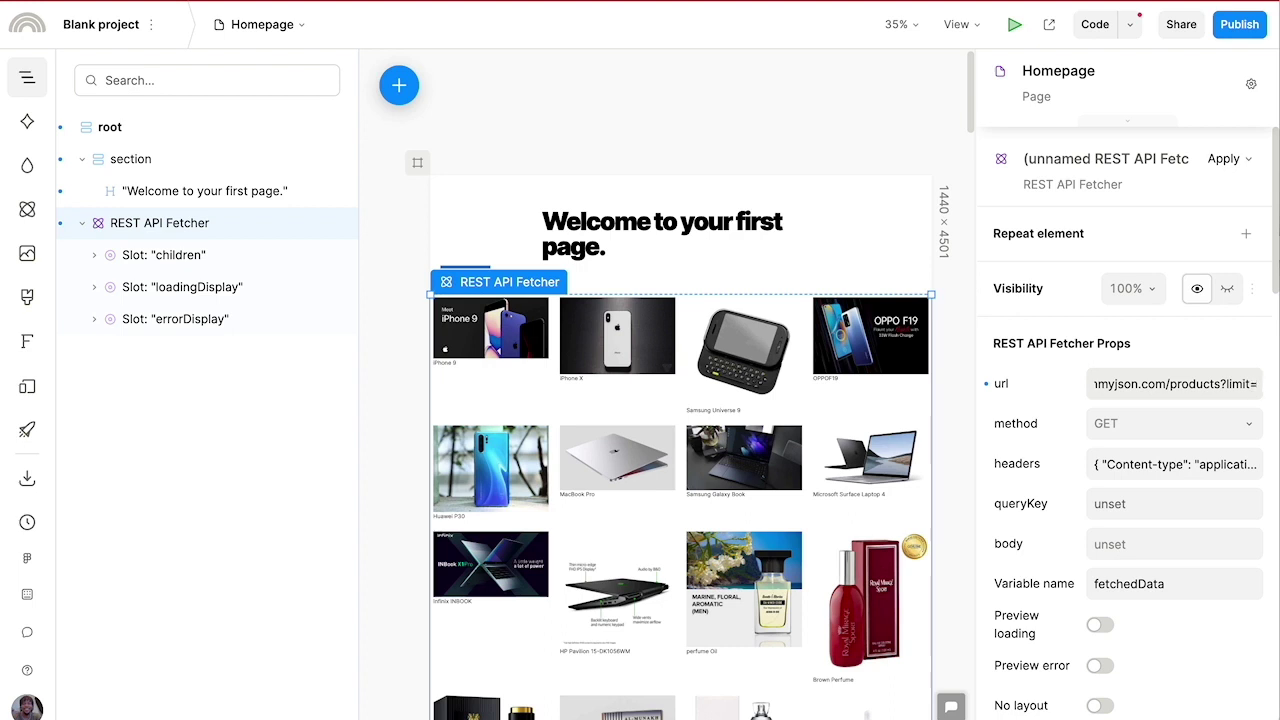
text(5)
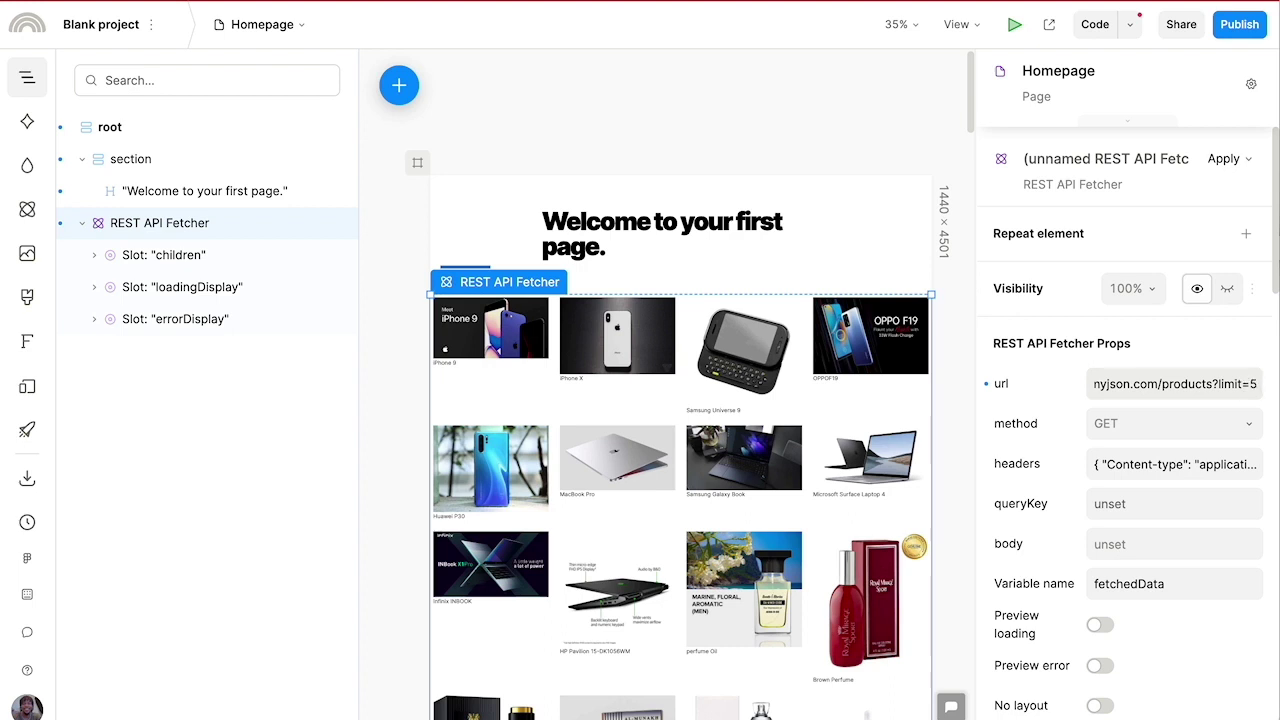
key(Return)
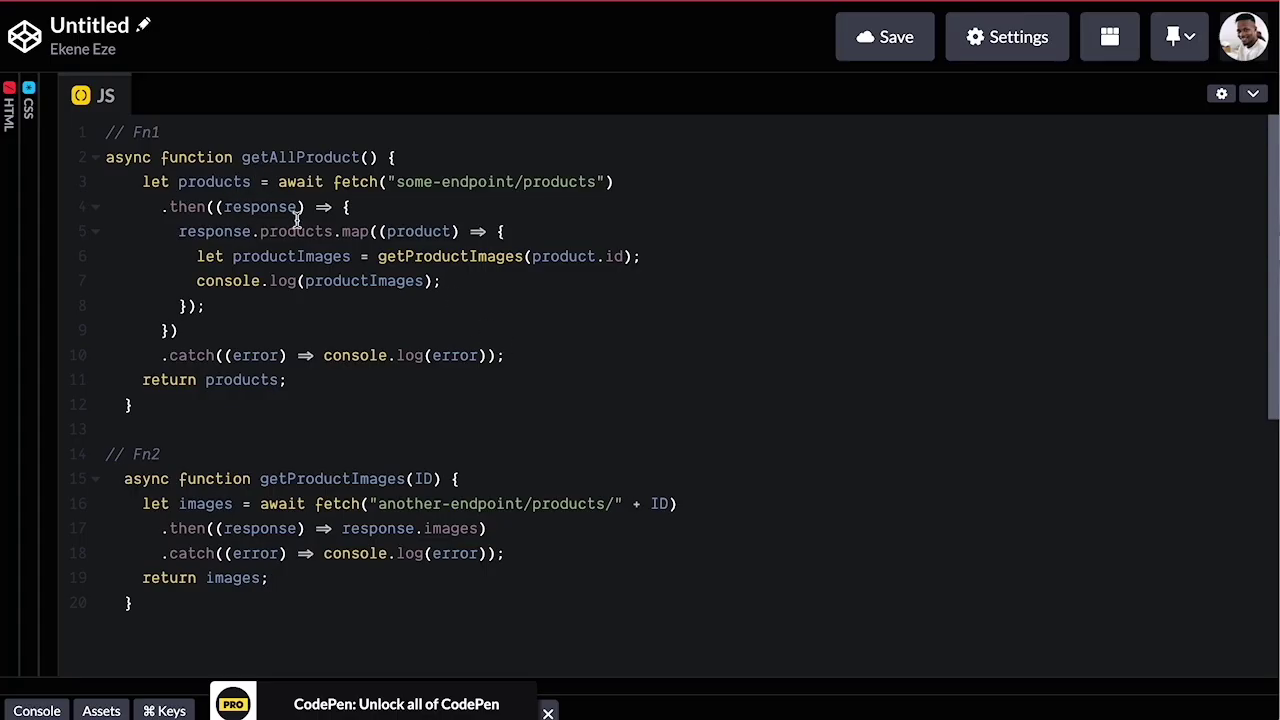
Highlight getAllProduct, its products endpoint, the map over products and the getProductImages(id) call
drag(234, 157, 595, 184)
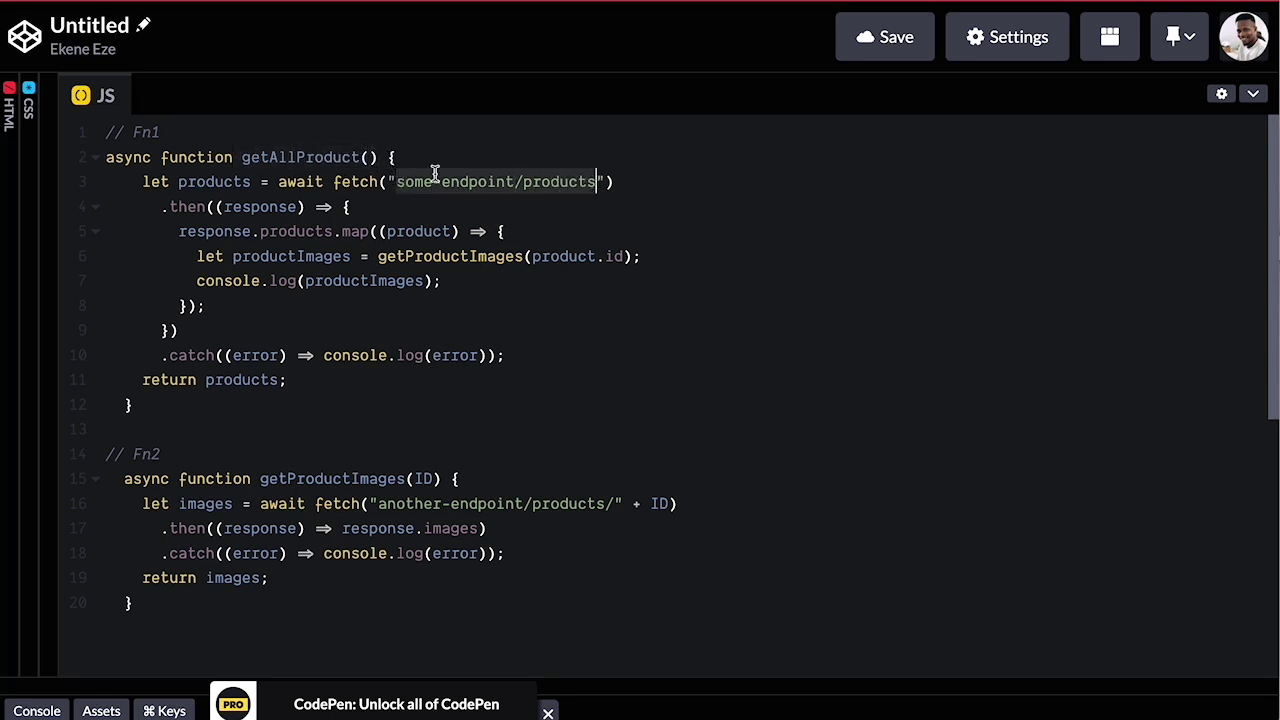
drag(179, 231, 470, 231)
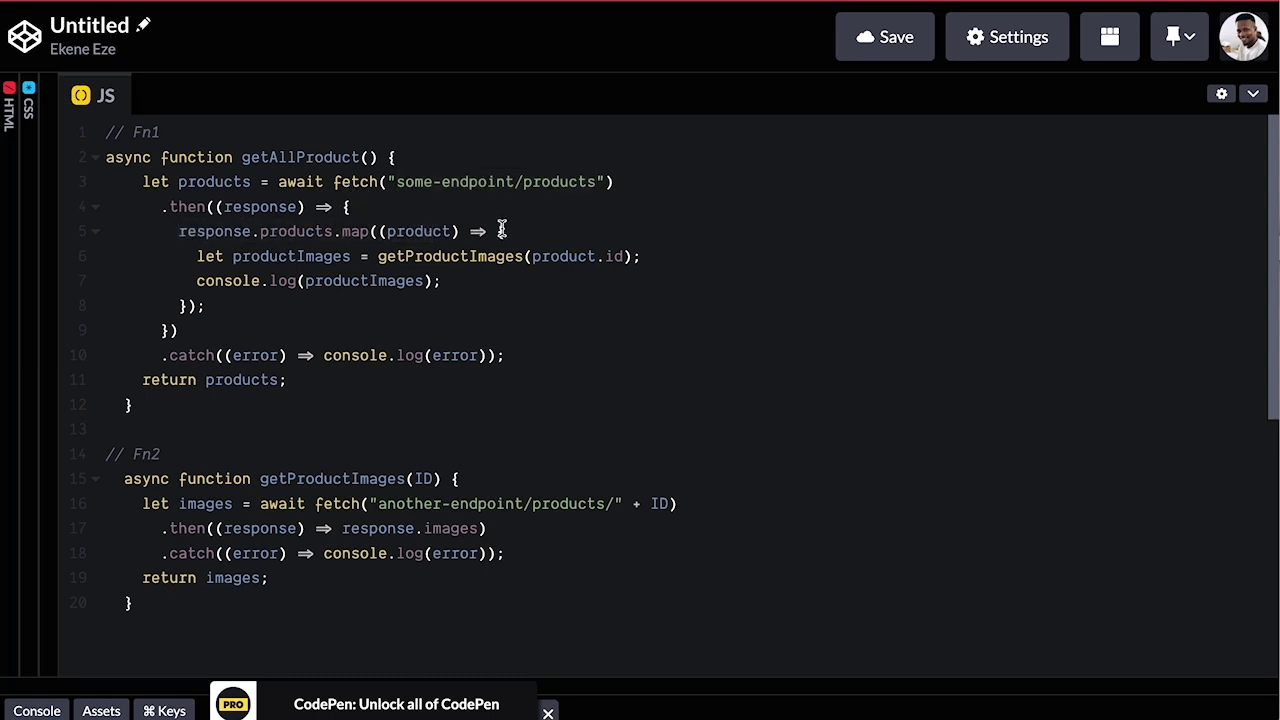
drag(380, 258, 634, 258)
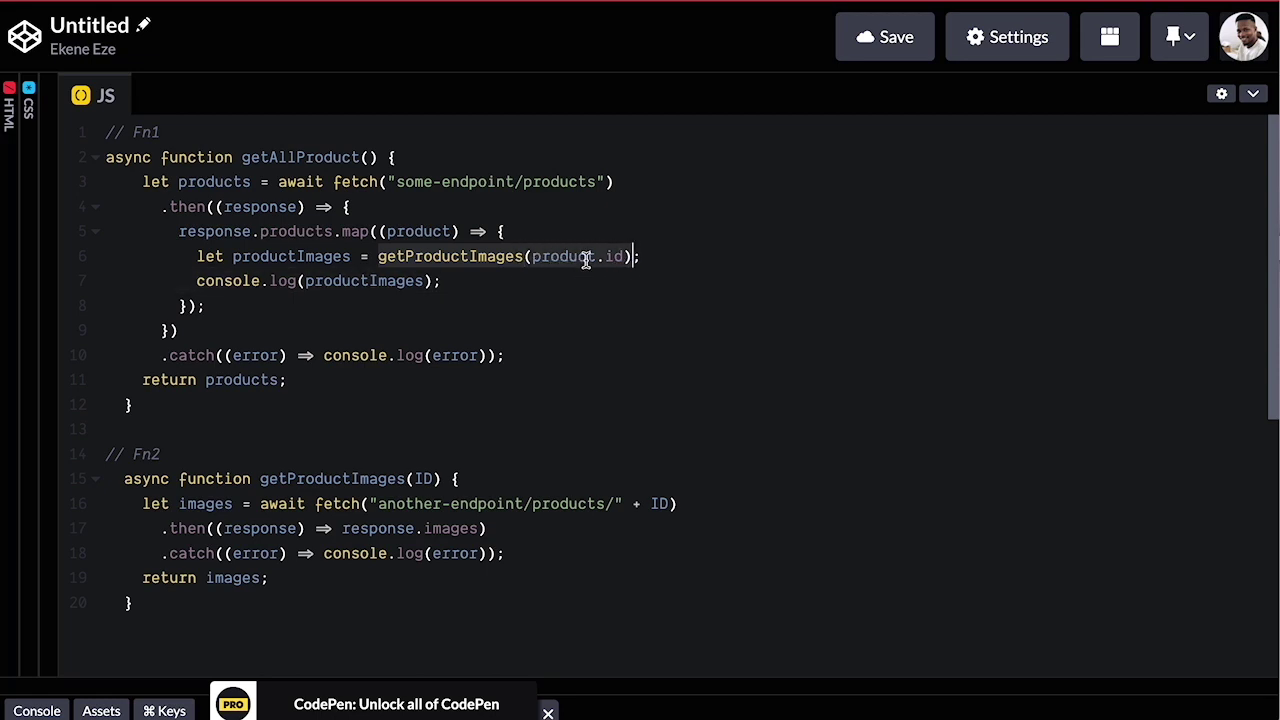
click(597, 257)
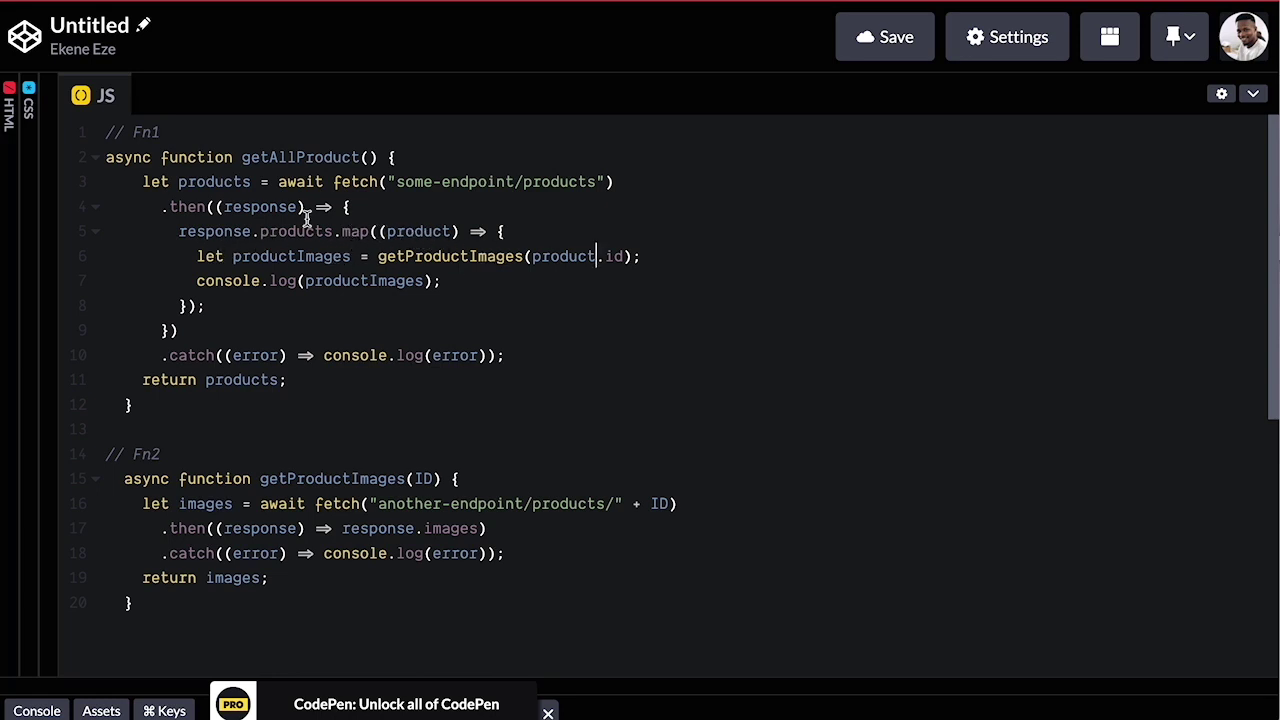
drag(397, 182, 575, 193)
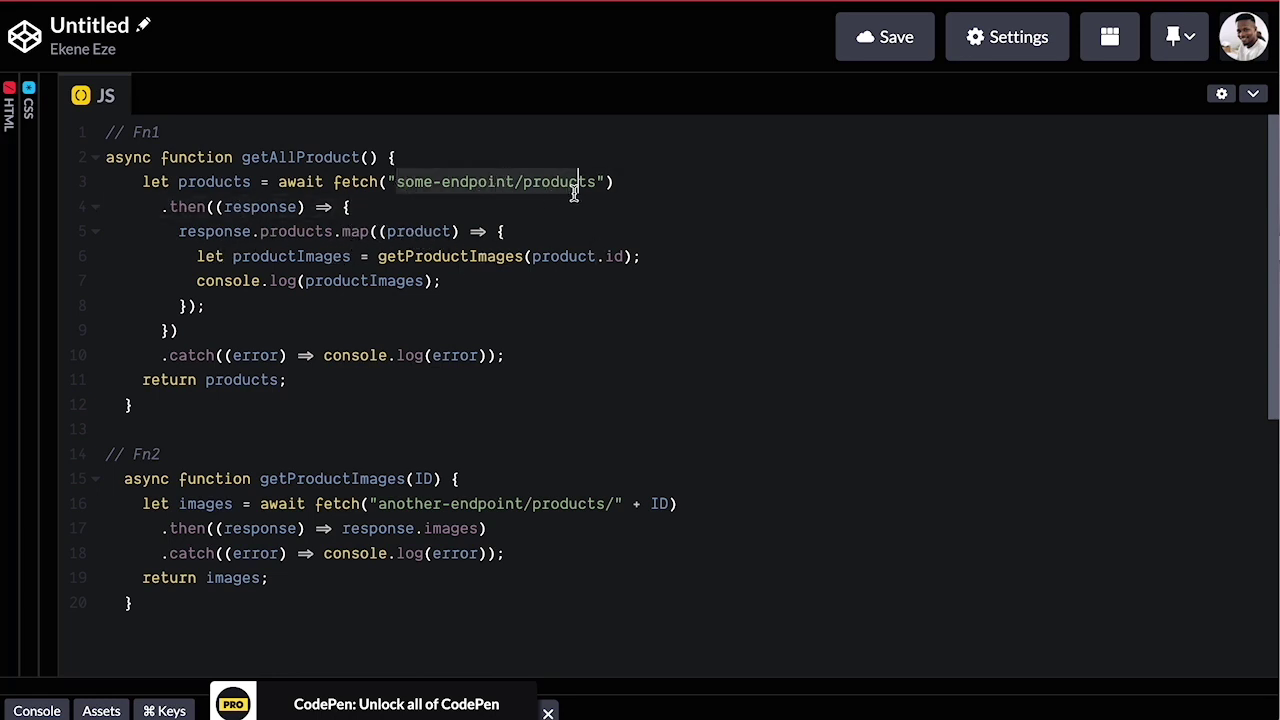
drag(532, 257, 618, 257)
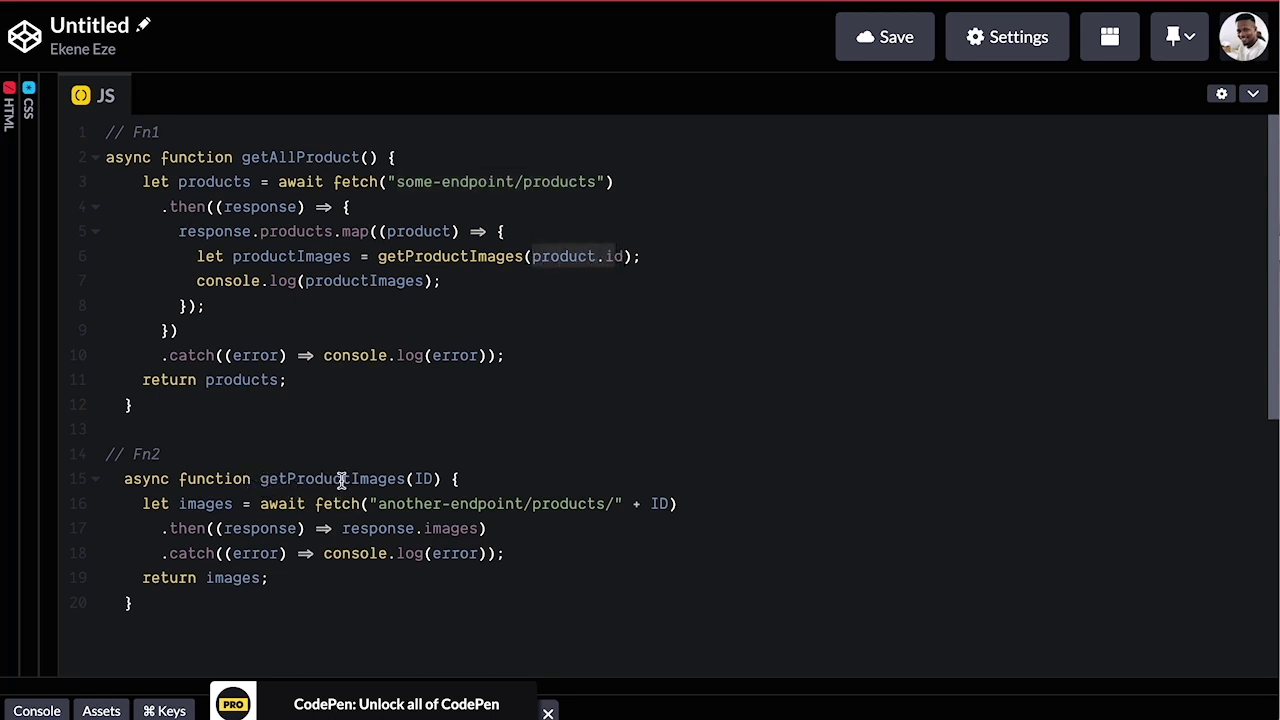
Highlight getProductImages' ID parameter and its return images statement
drag(413, 480, 436, 480)
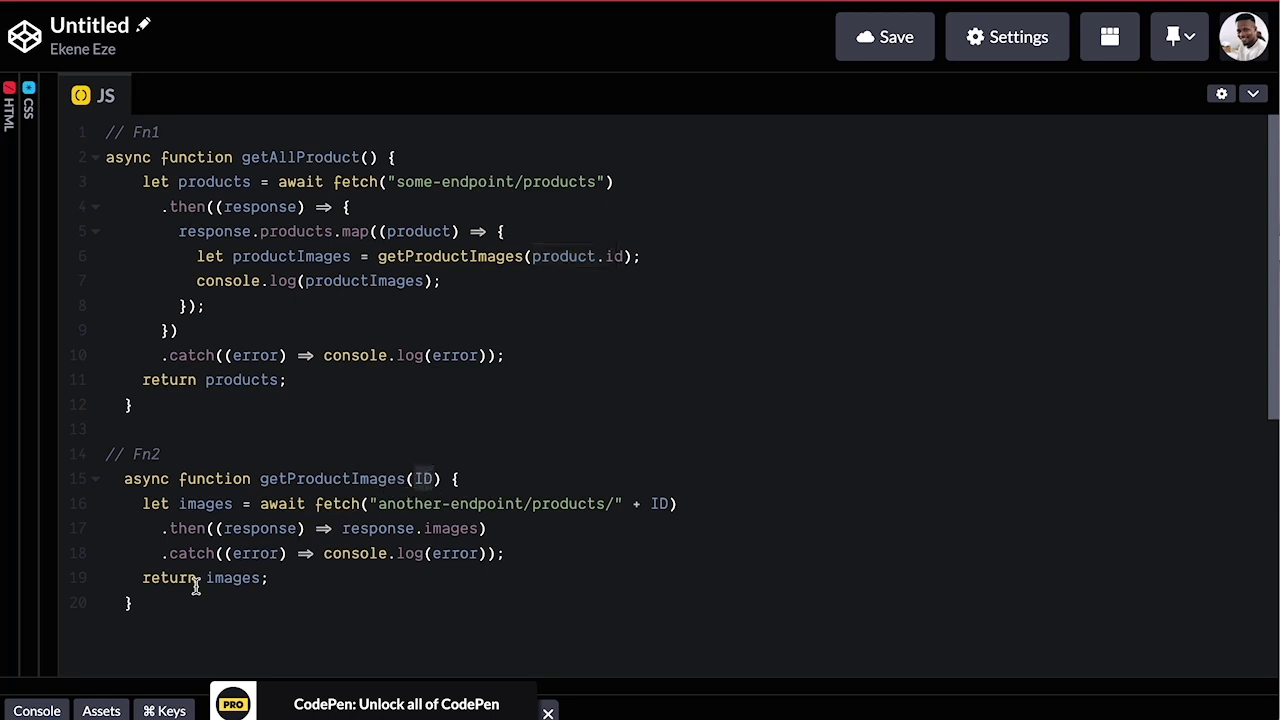
drag(141, 580, 269, 578)
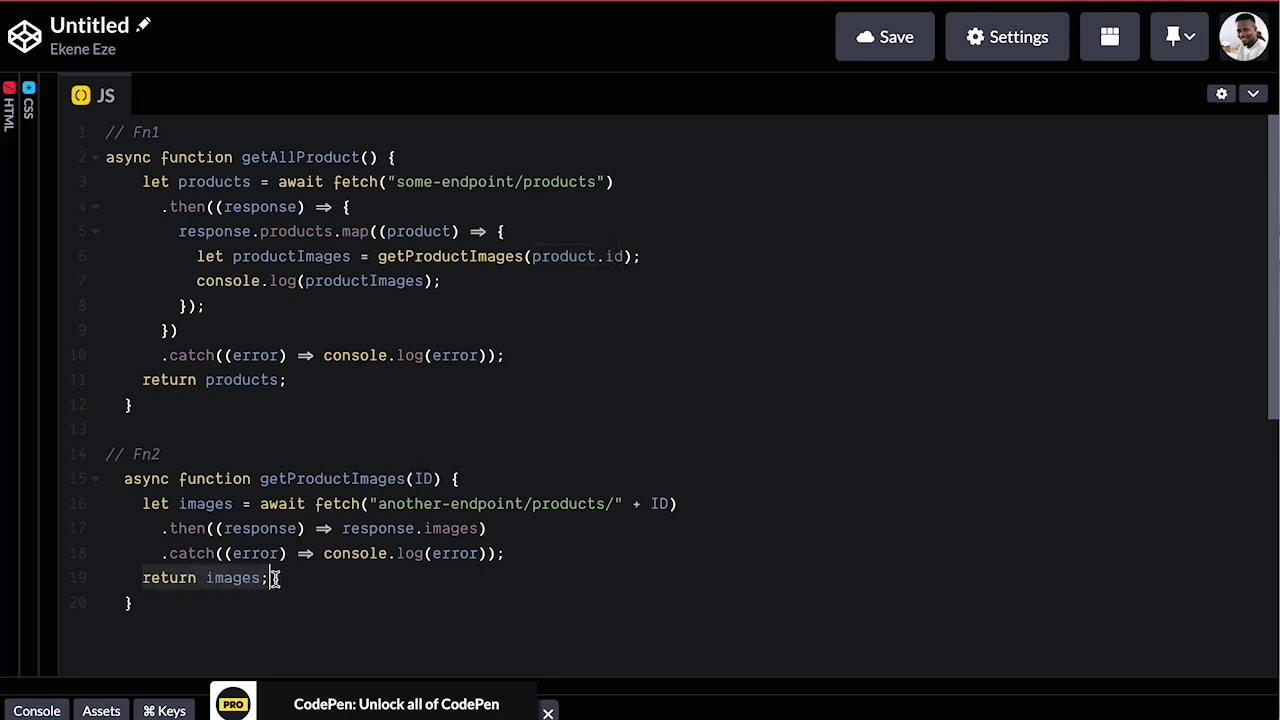
drag(414, 480, 437, 481)
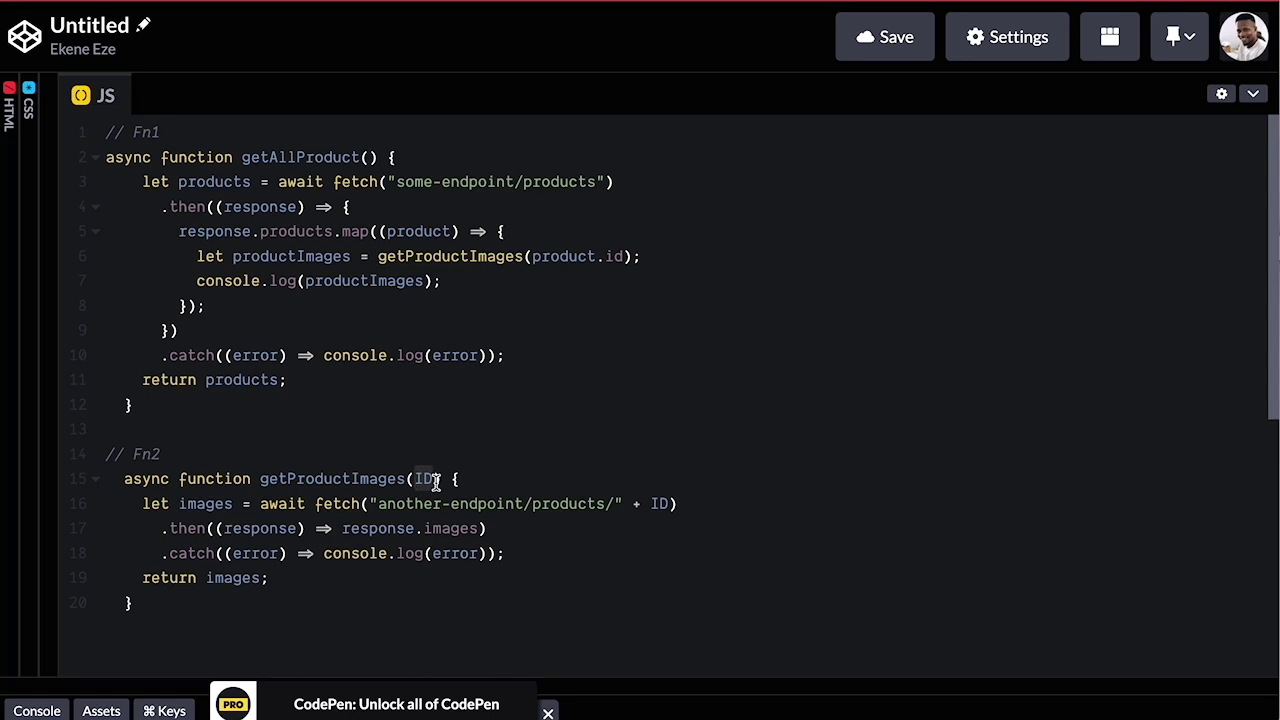
click(437, 481)
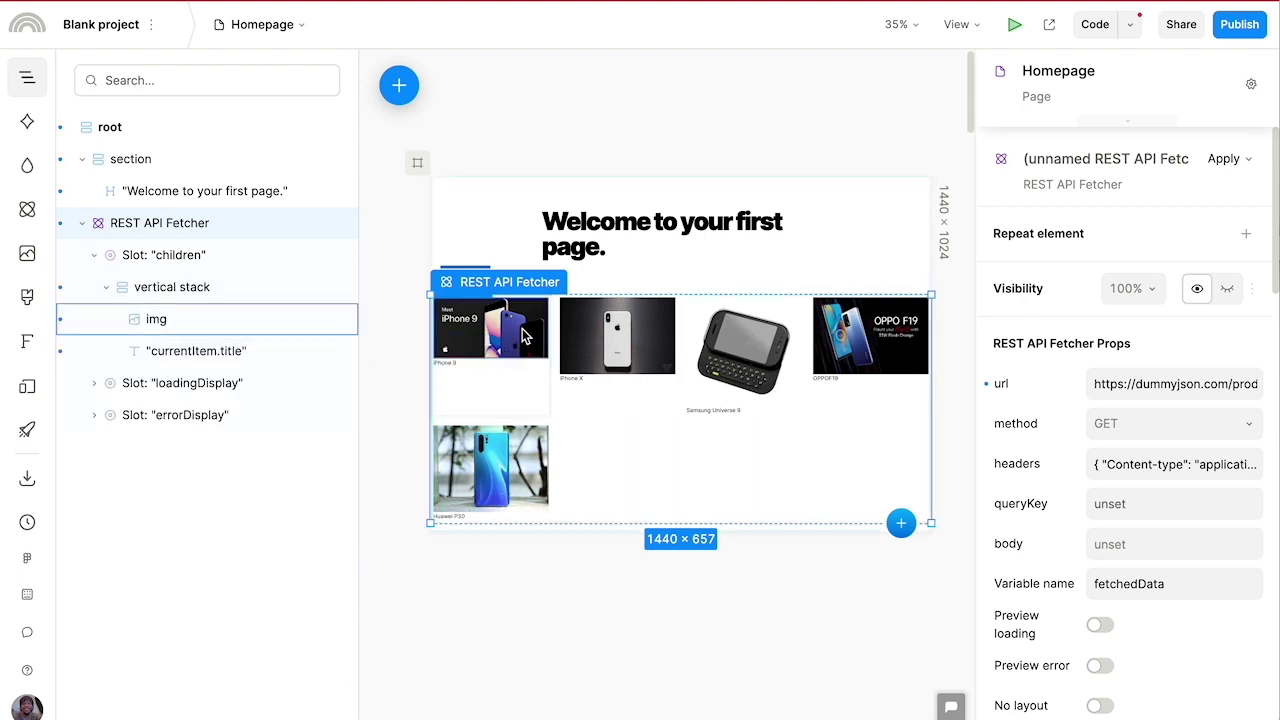
Insert a REST API Fetcher inside the repeated product card, found by searching 'rest'
click(533, 398)
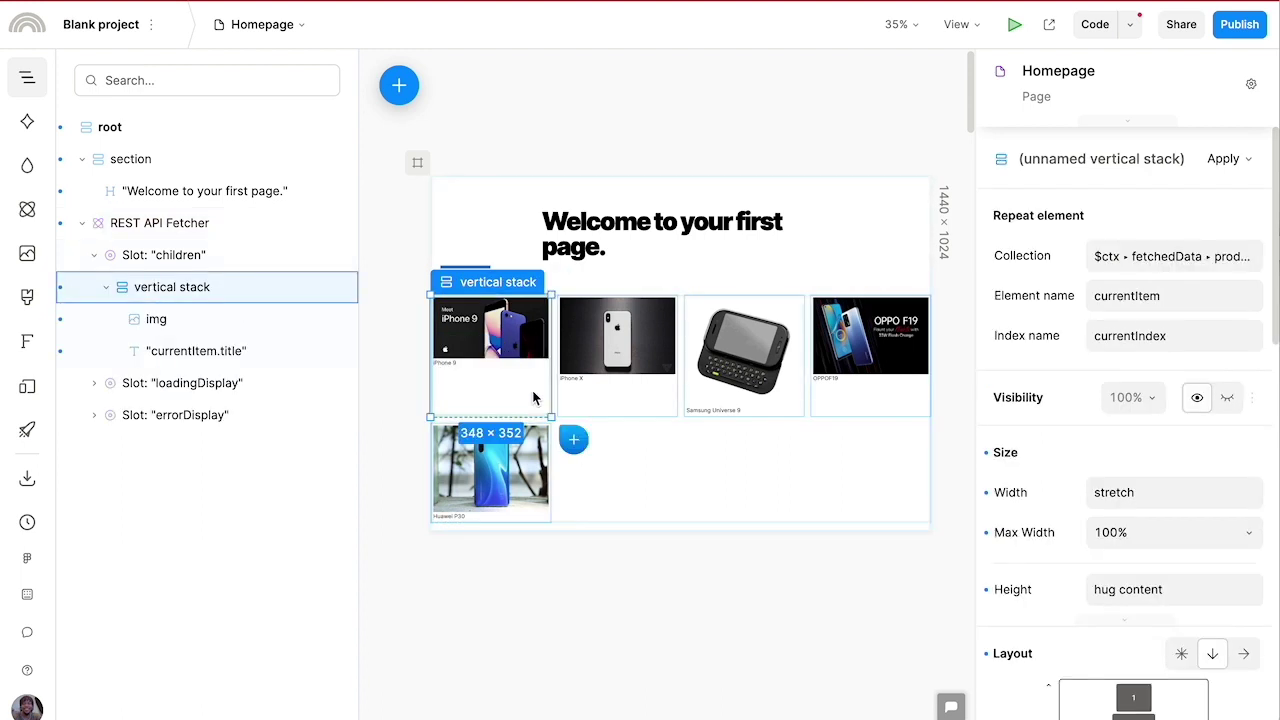
click(573, 439)
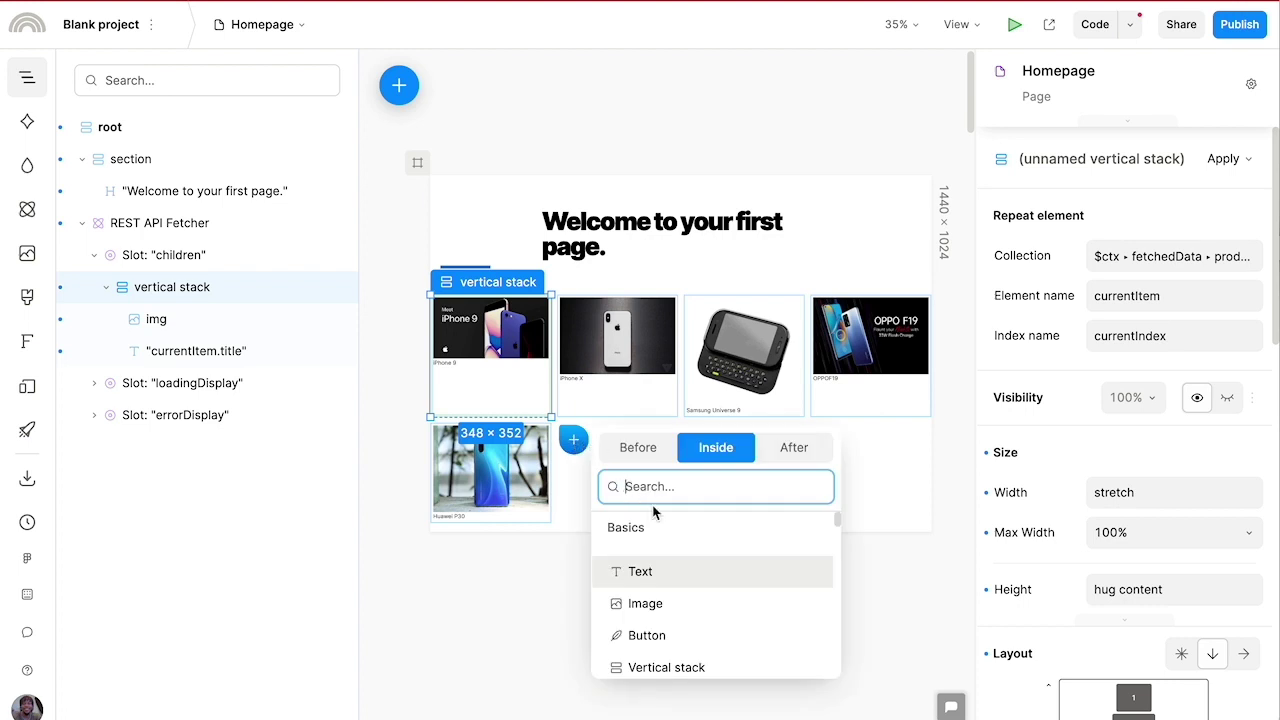
text(rest)
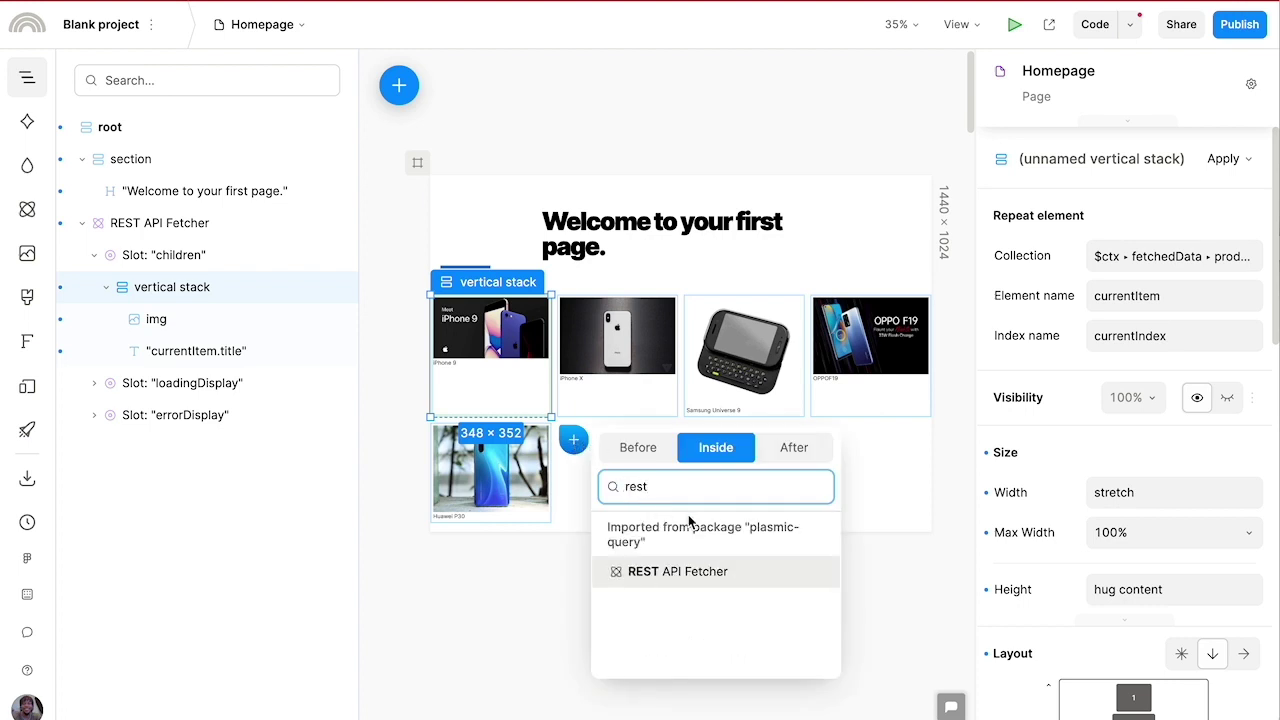
click(687, 573)
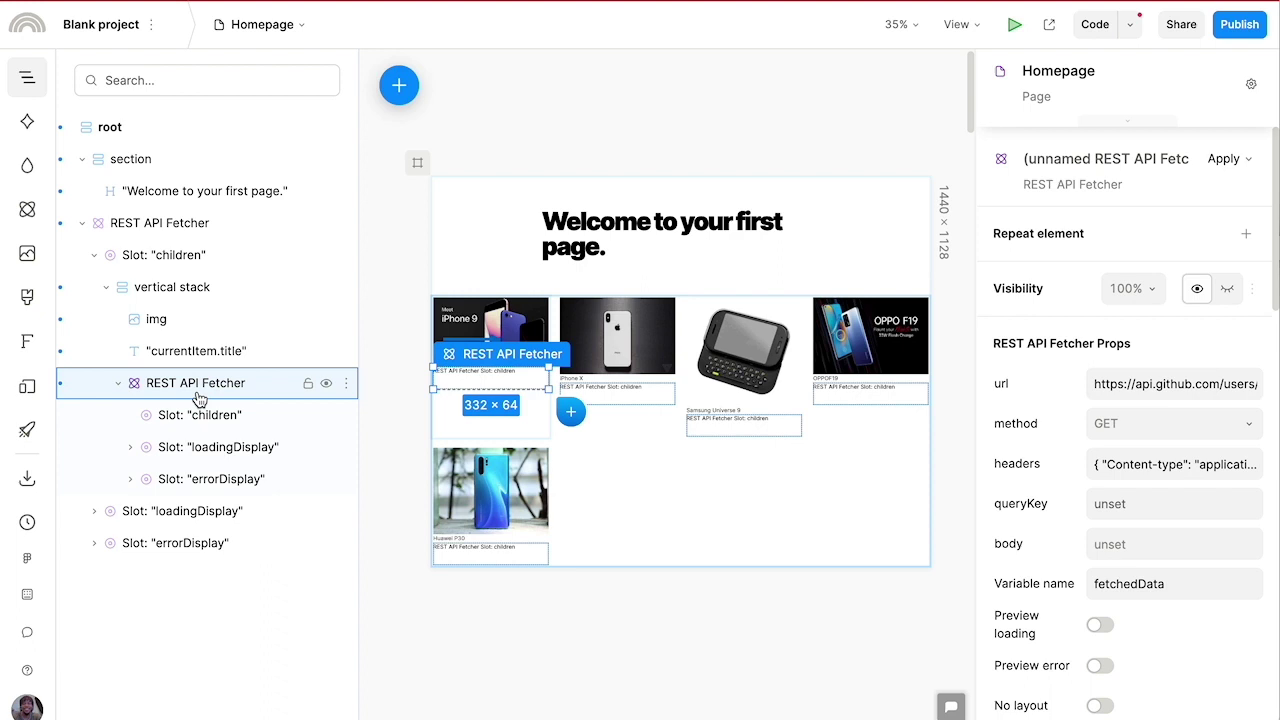
Make the inner REST API Fetcher's url a dynamic value based on currentItem, in code mode
click(500, 390)
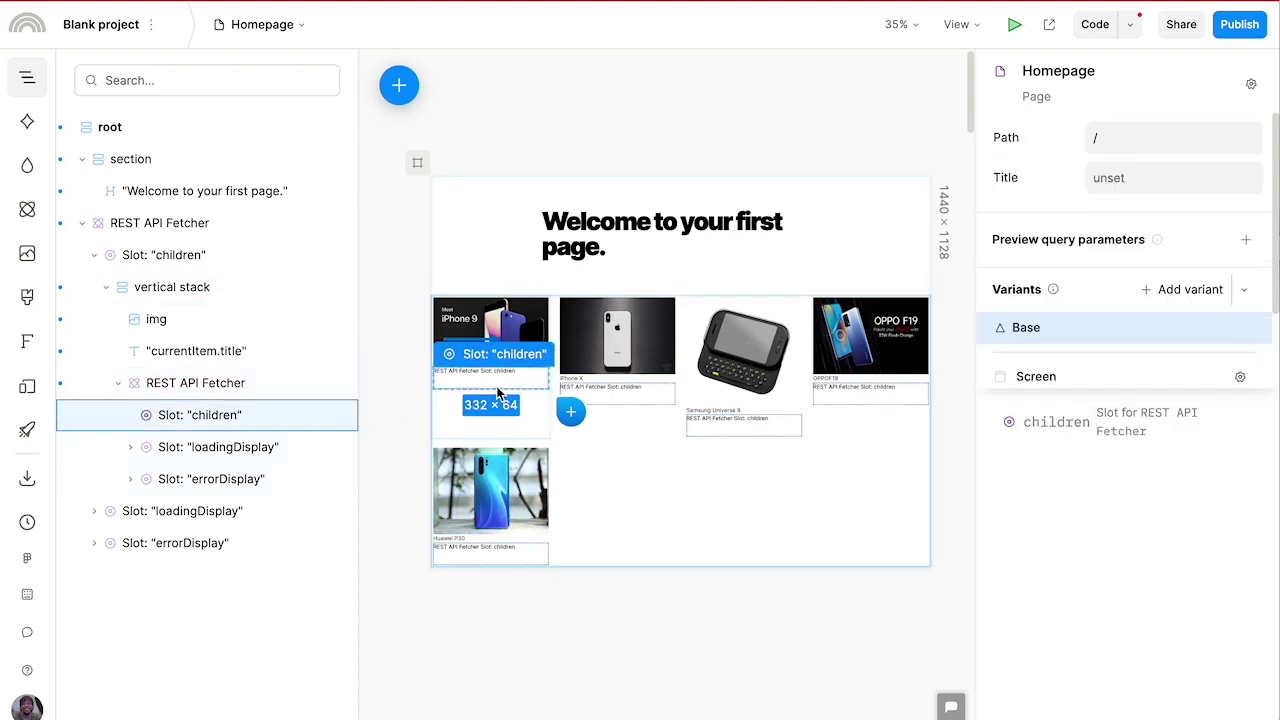
click(245, 383)
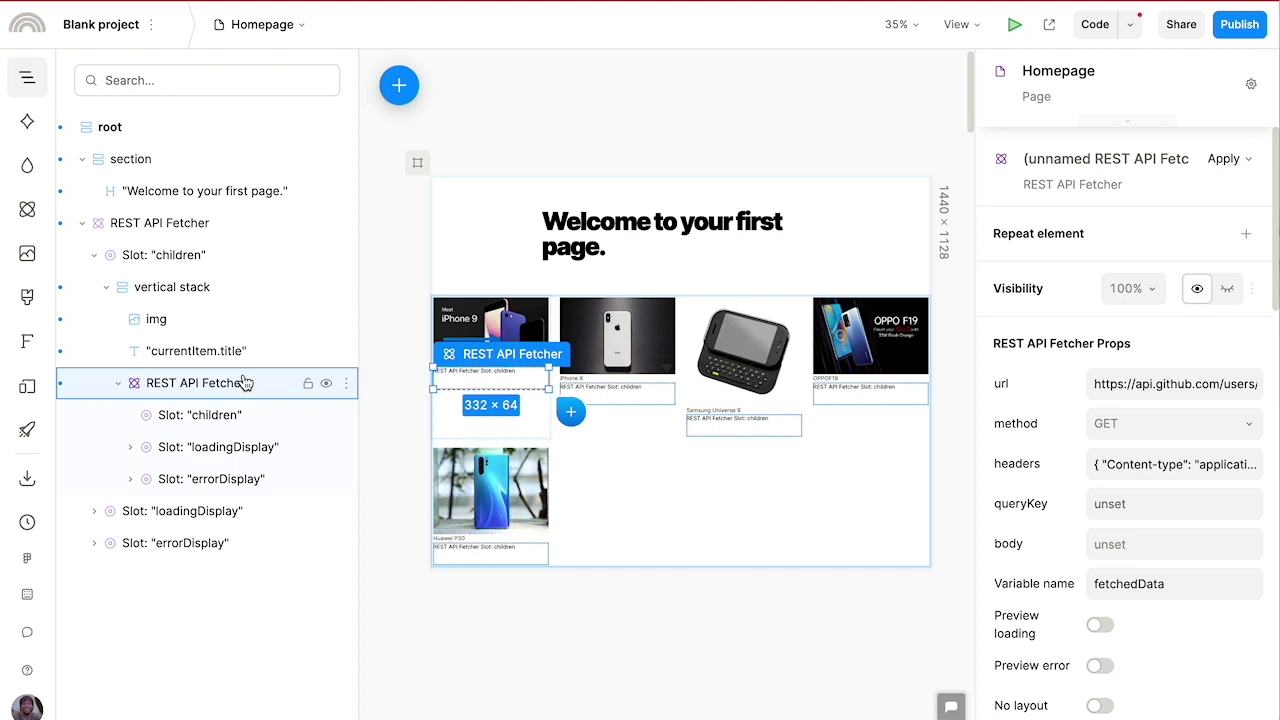
right_click(1183, 385)
click(1110, 431)
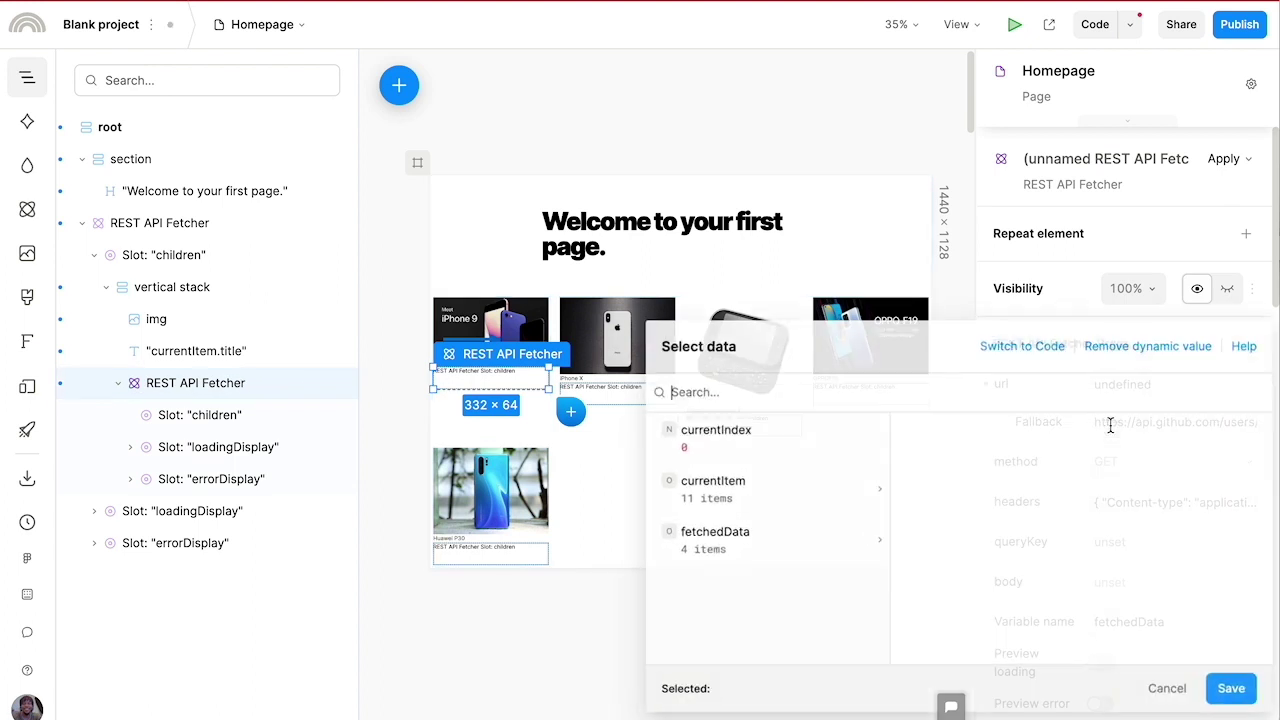
click(742, 481)
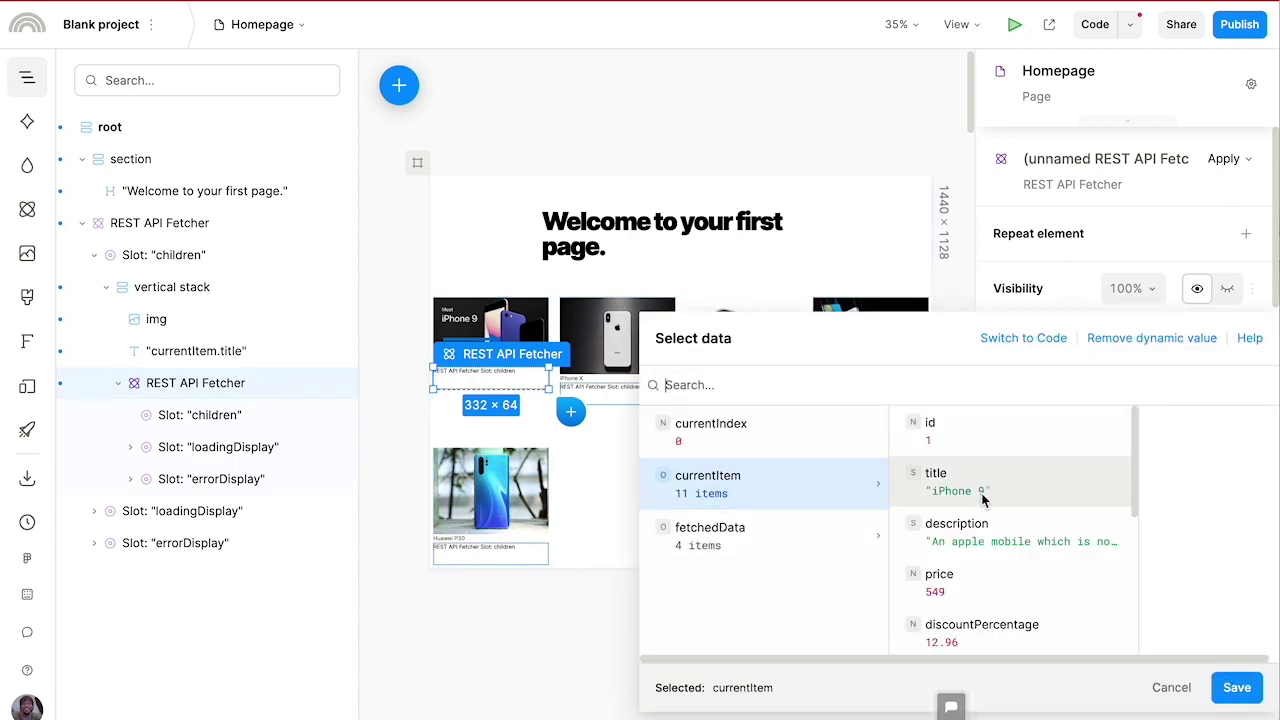
click(1030, 340)
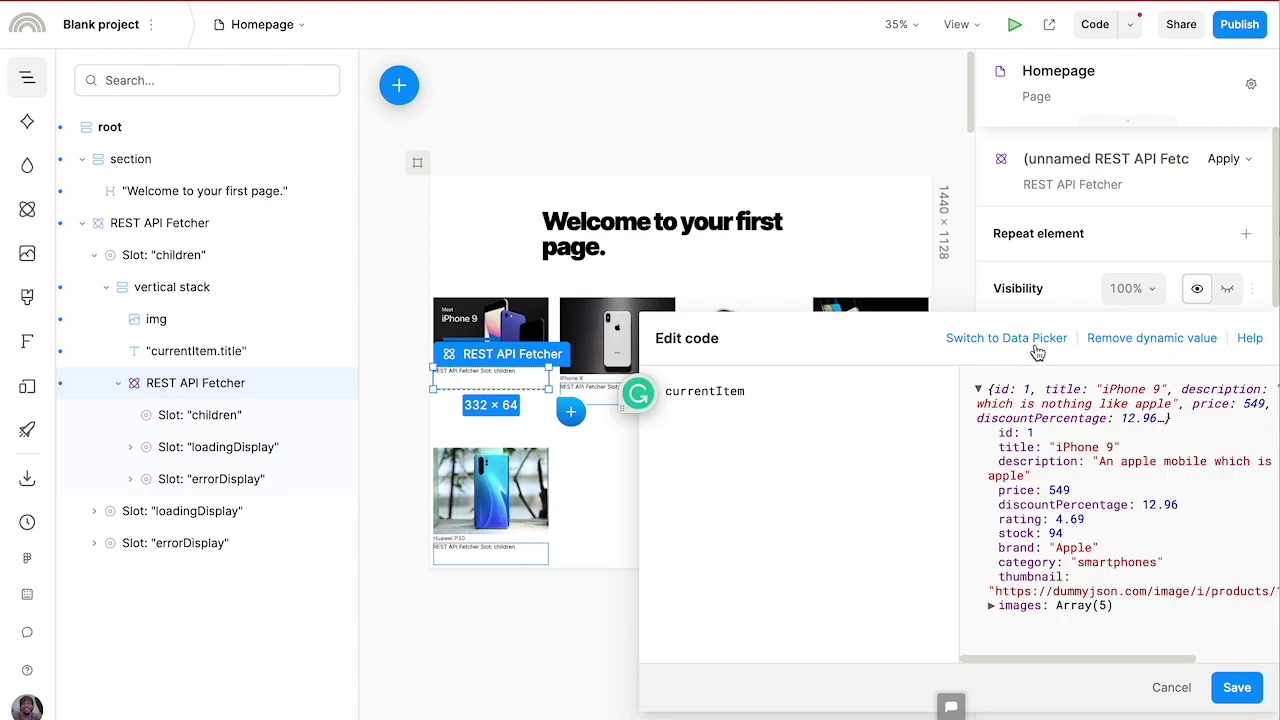
text(")
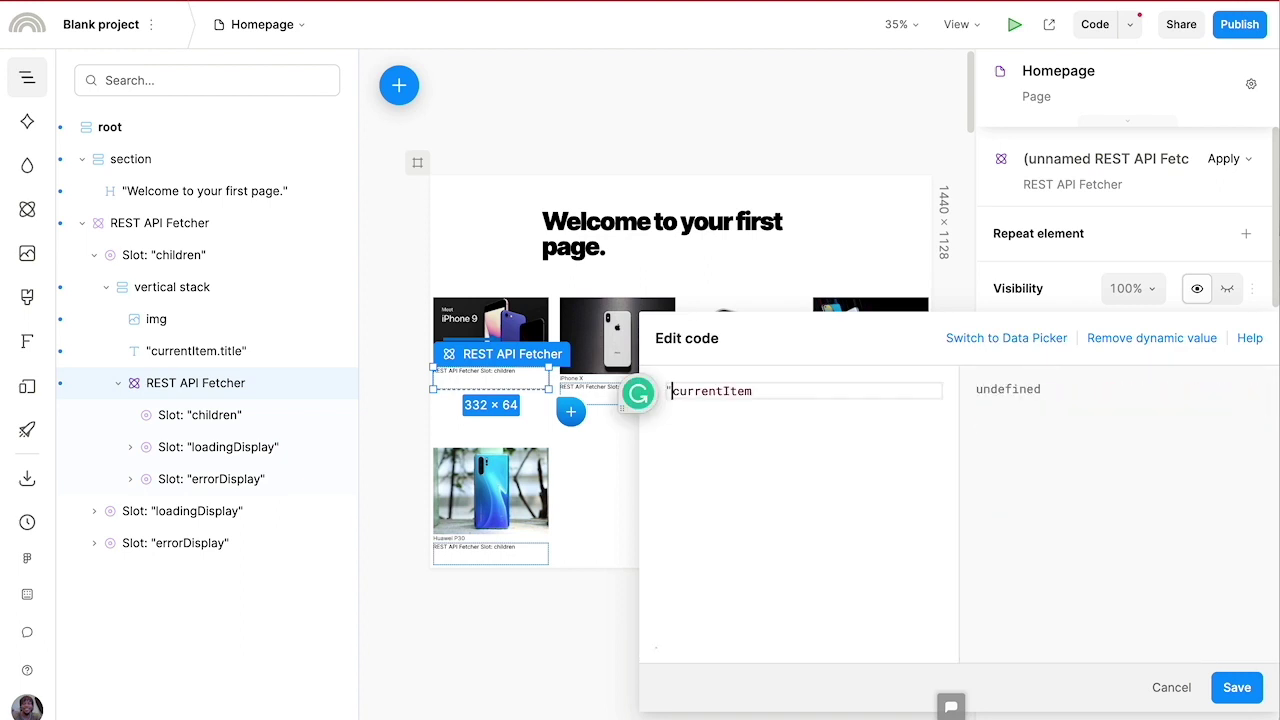
text(+)
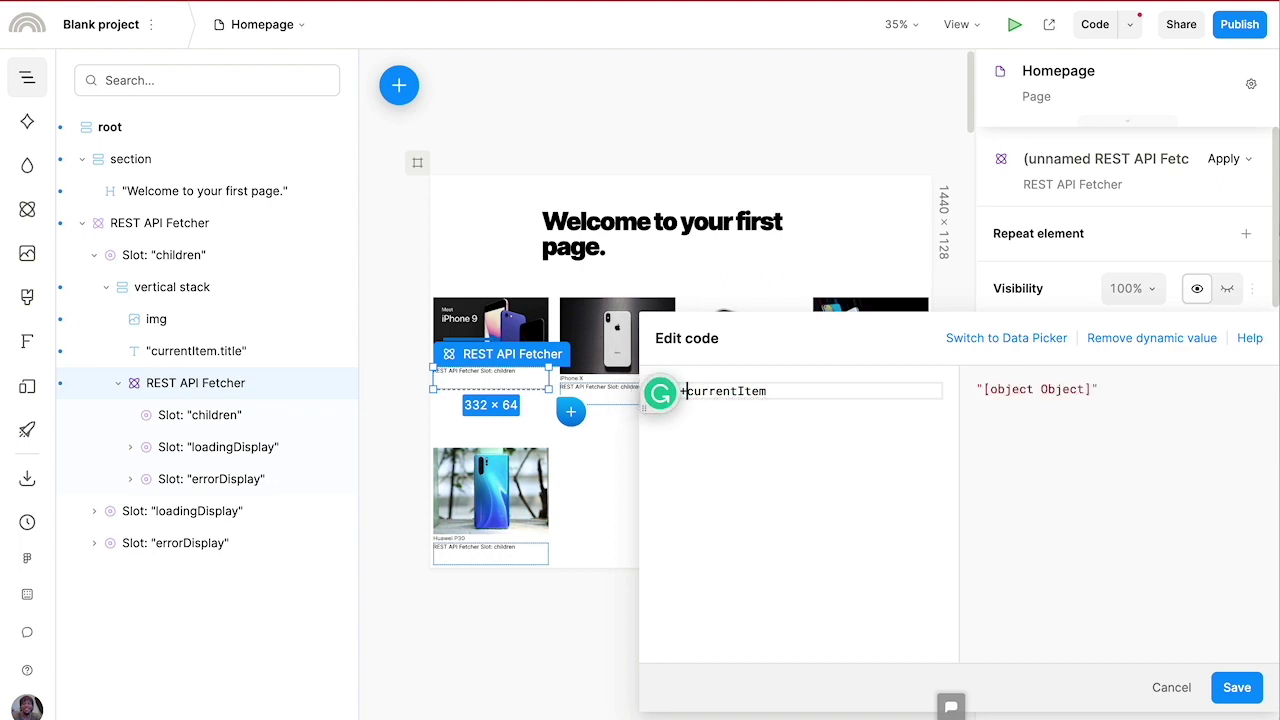
click(672, 391)
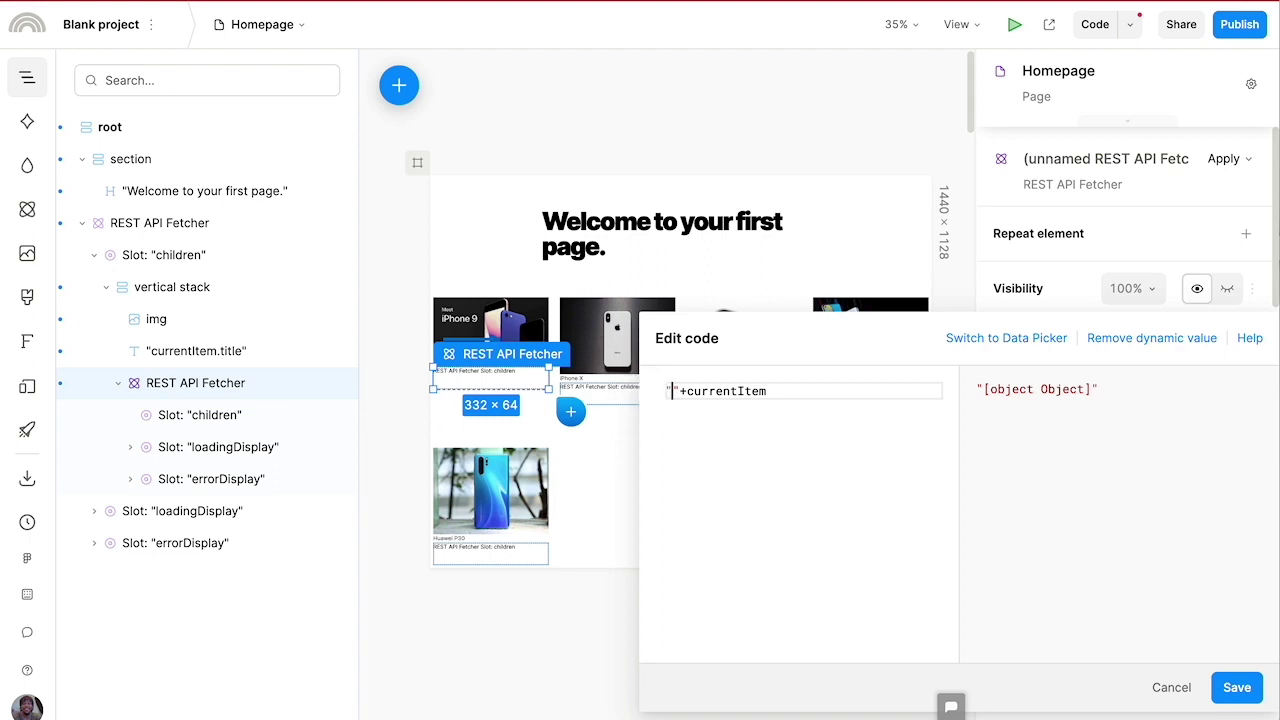
text(https://dummyjson.com/products/)
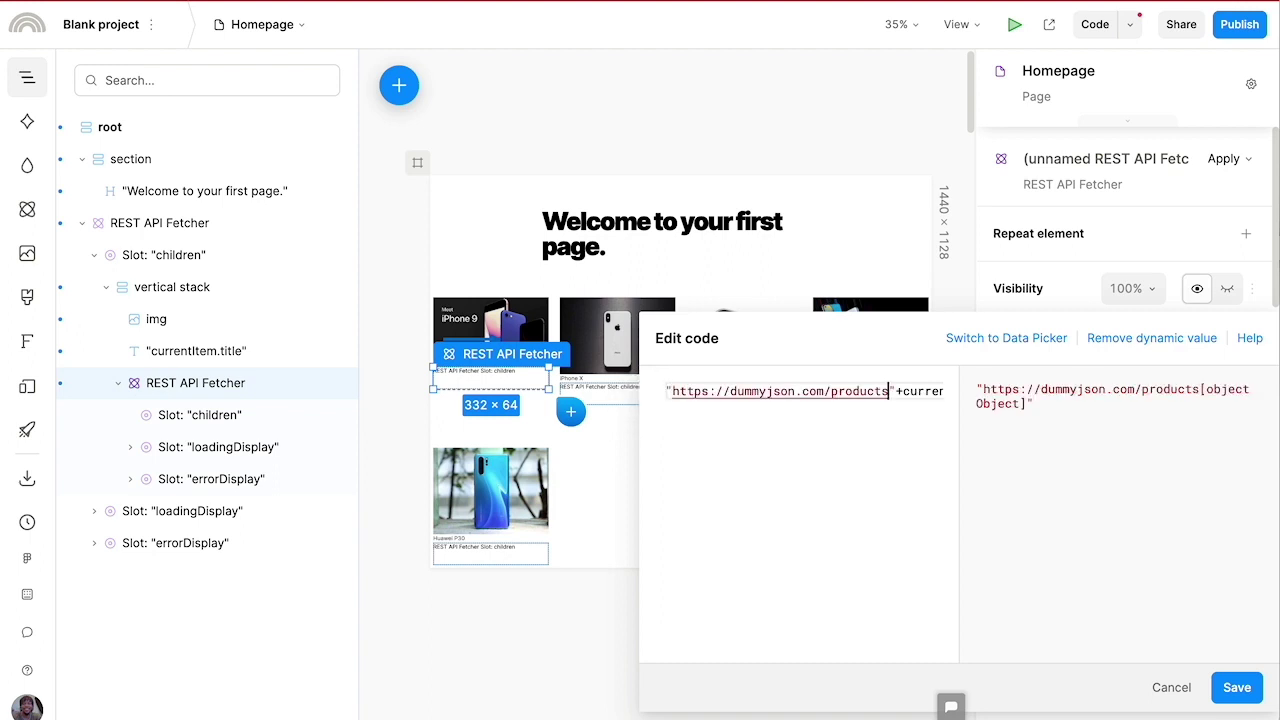
key(Right)
key(Right)
key(Right)
key(Right)
key(Right)
key(Right)
key(Right)
key(Right)
key(Right)
key(Right)
key(Right)
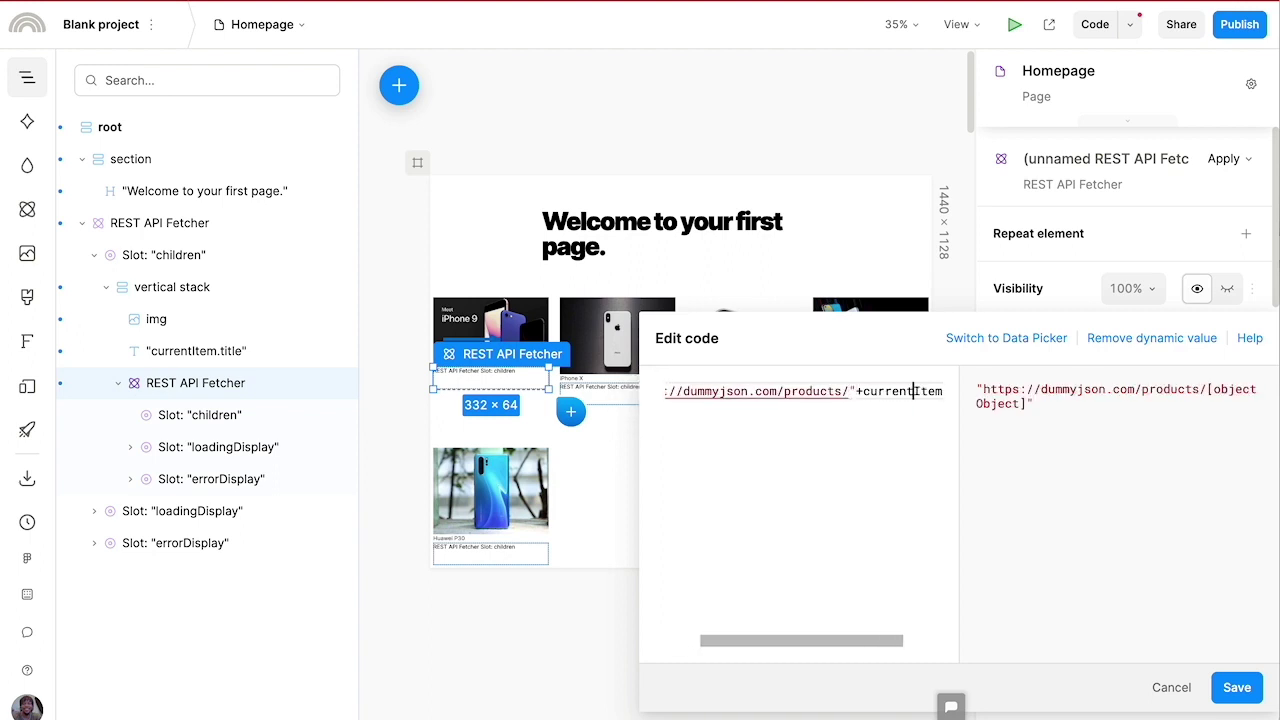
key(Right)
key(Right)
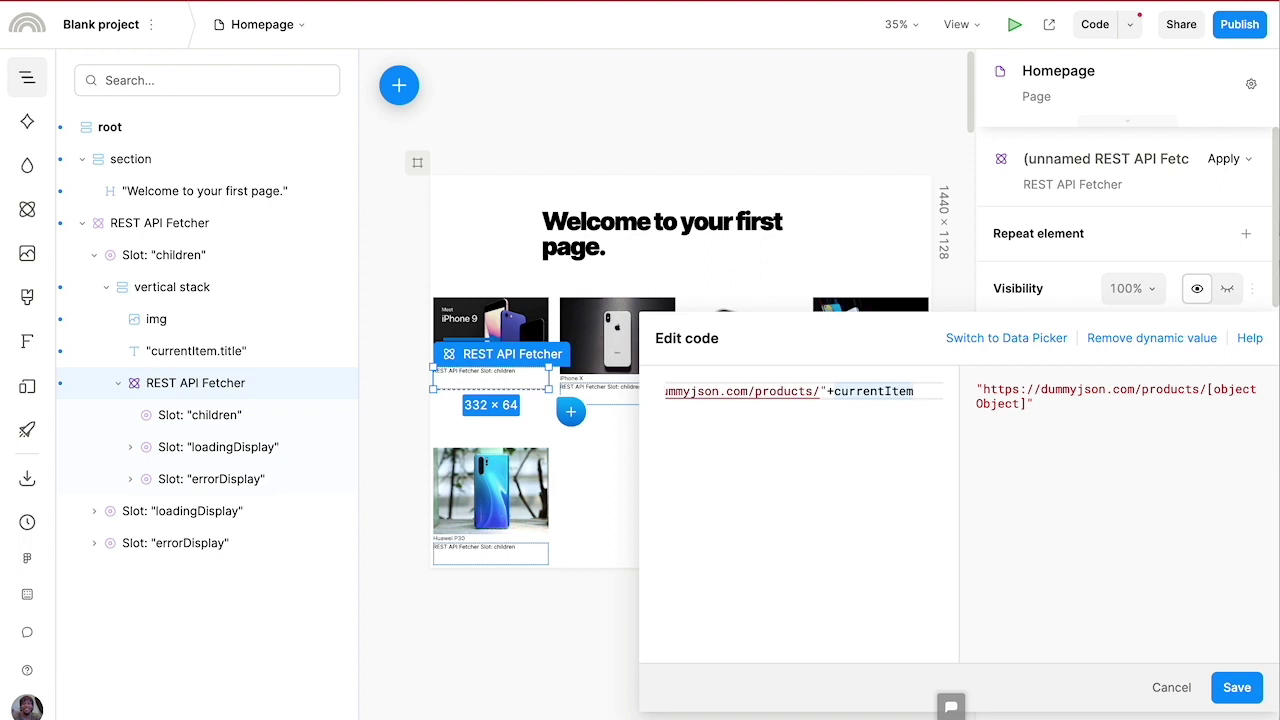
text(.id)
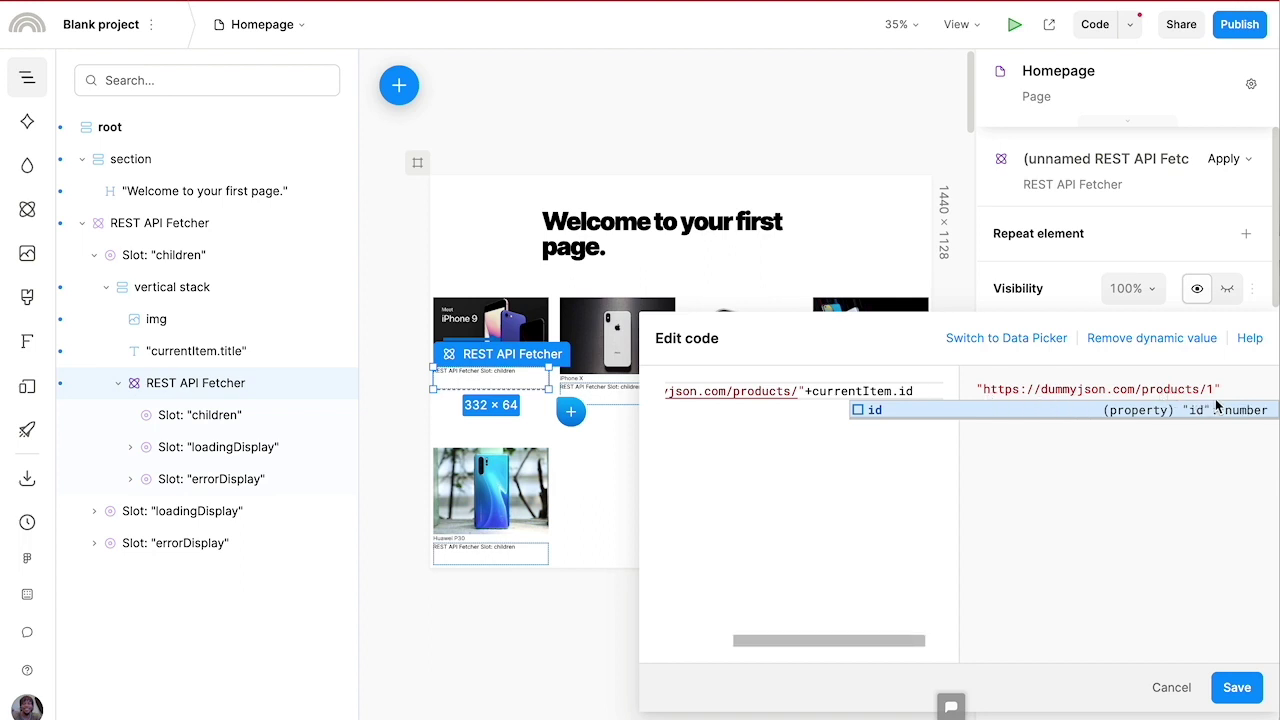
click(1237, 689)
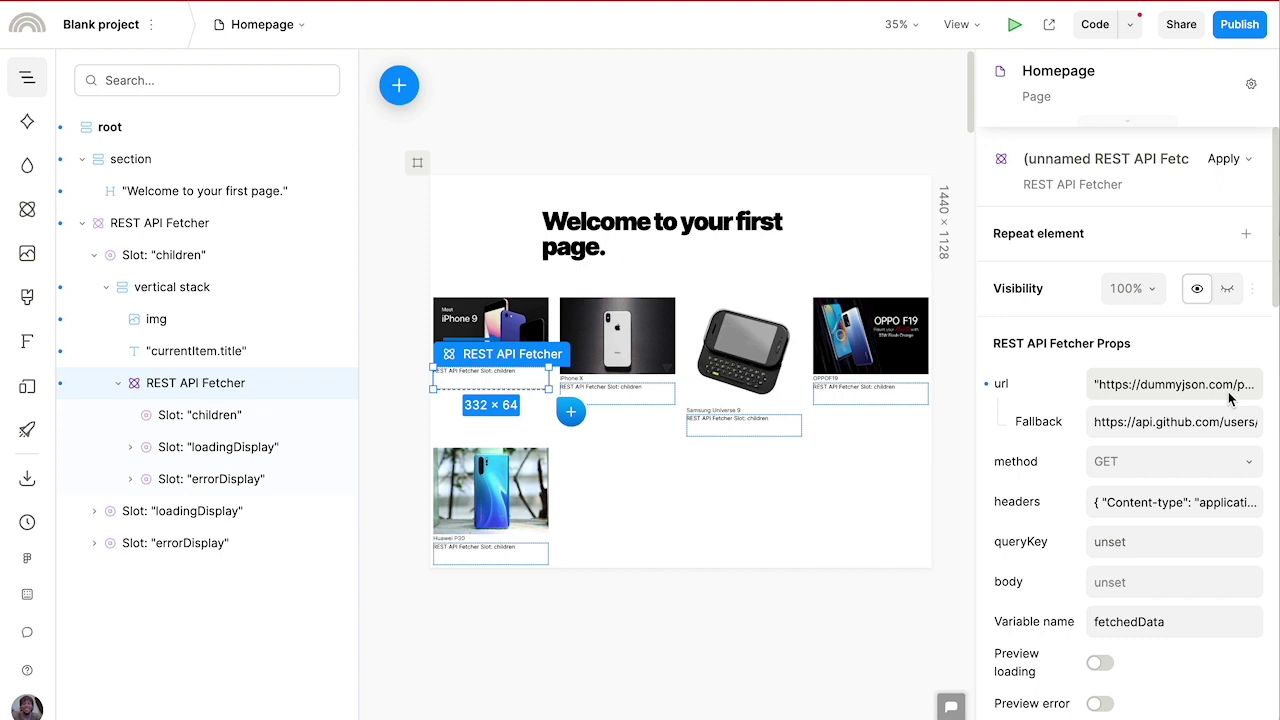
Insert a horizontal stack into the inner fetcher's children slot and add an empty image inside it
click(525, 383)
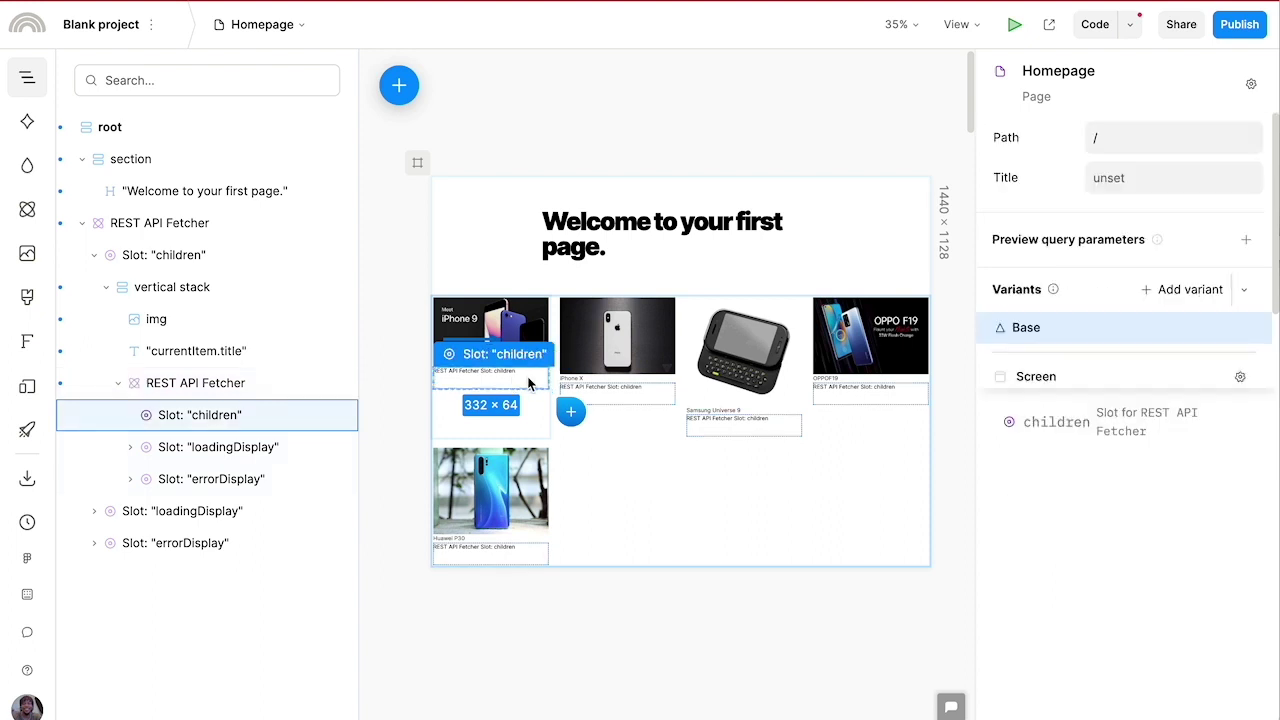
click(571, 413)
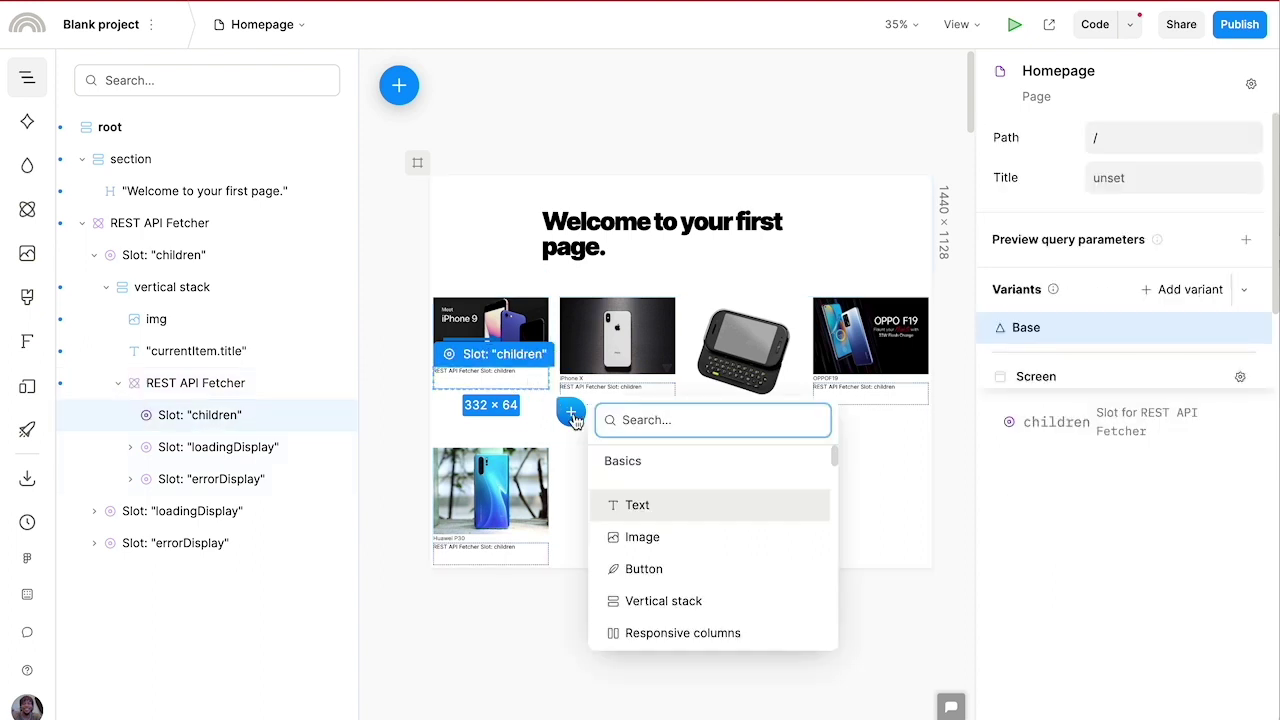
text(horiz)
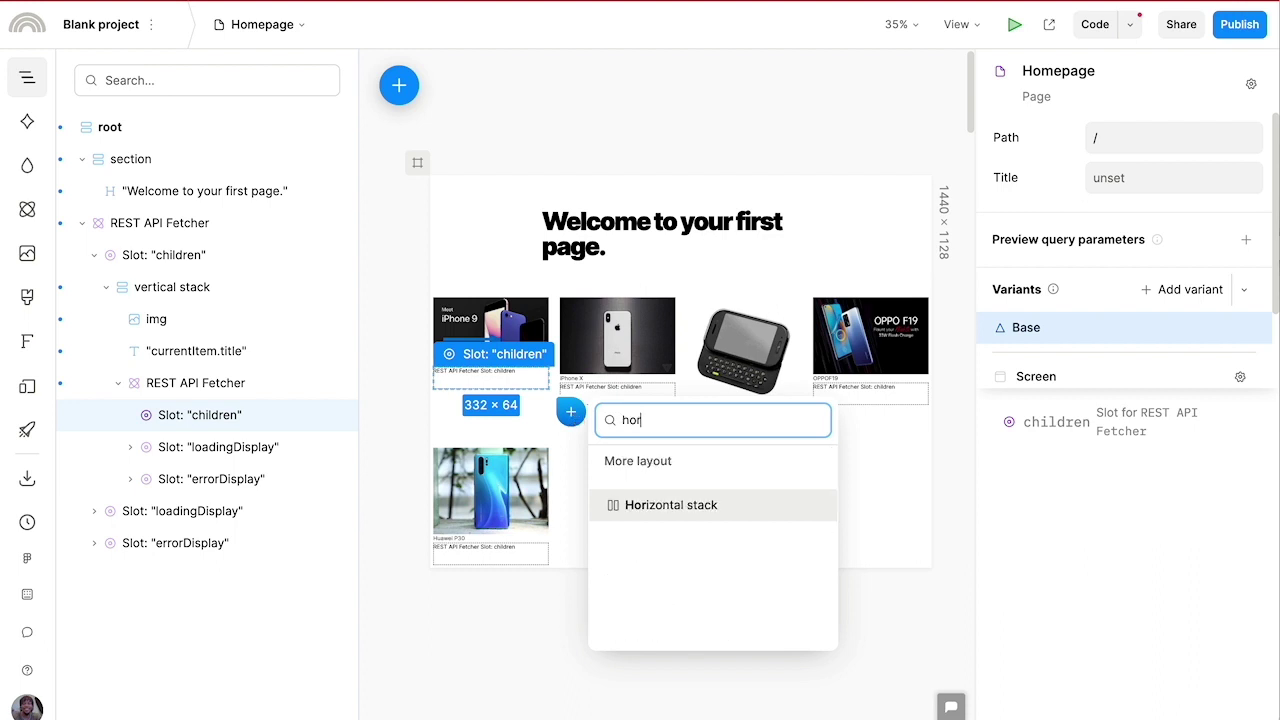
click(720, 504)
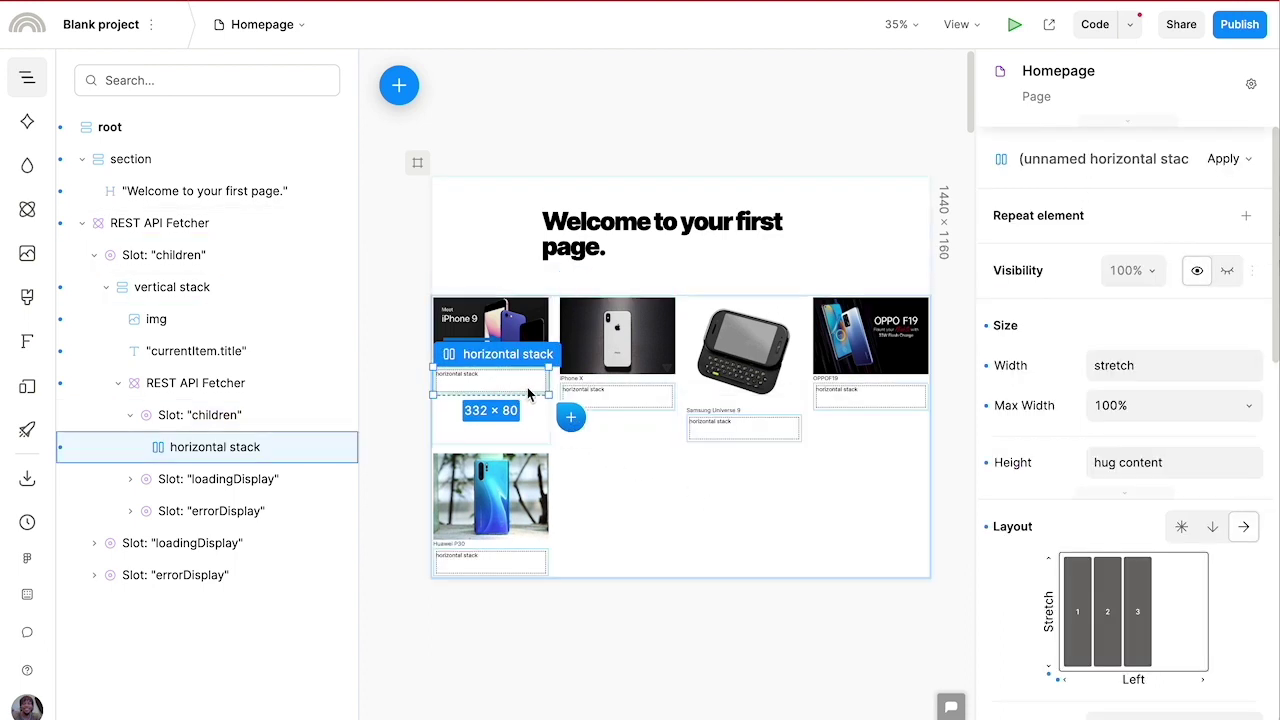
click(571, 416)
click(642, 581)
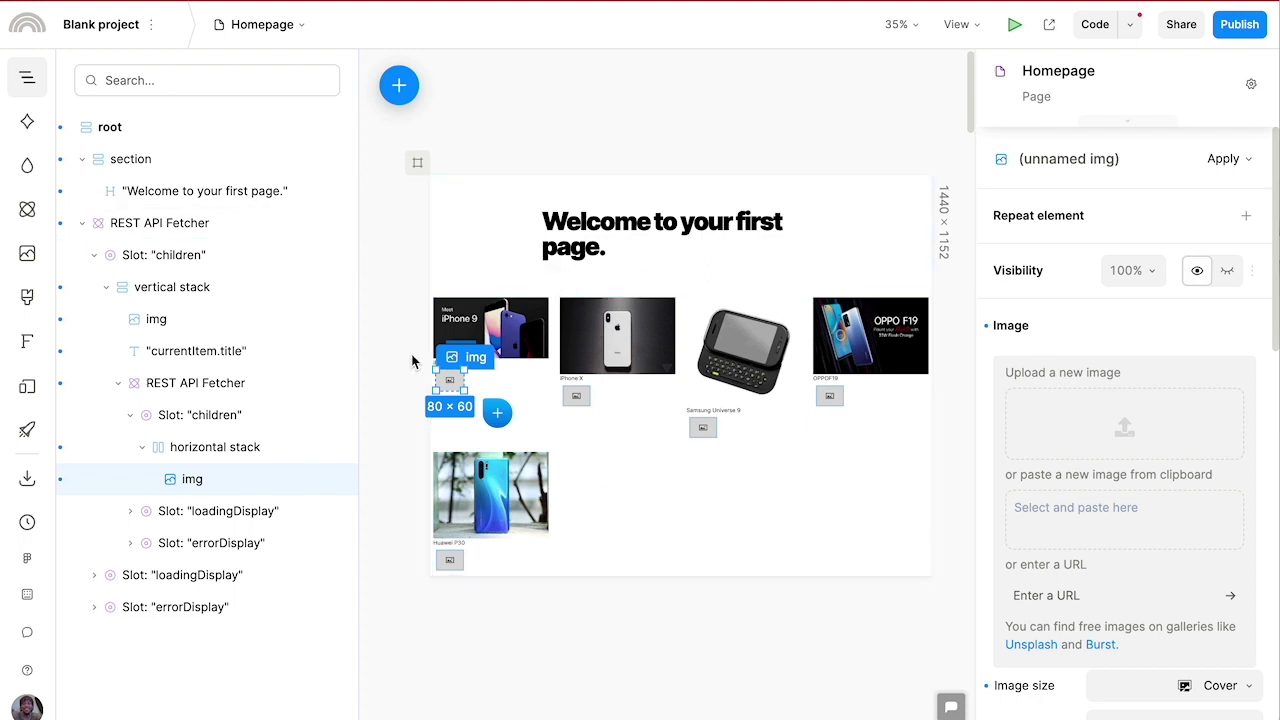
mouse_move(452, 378)
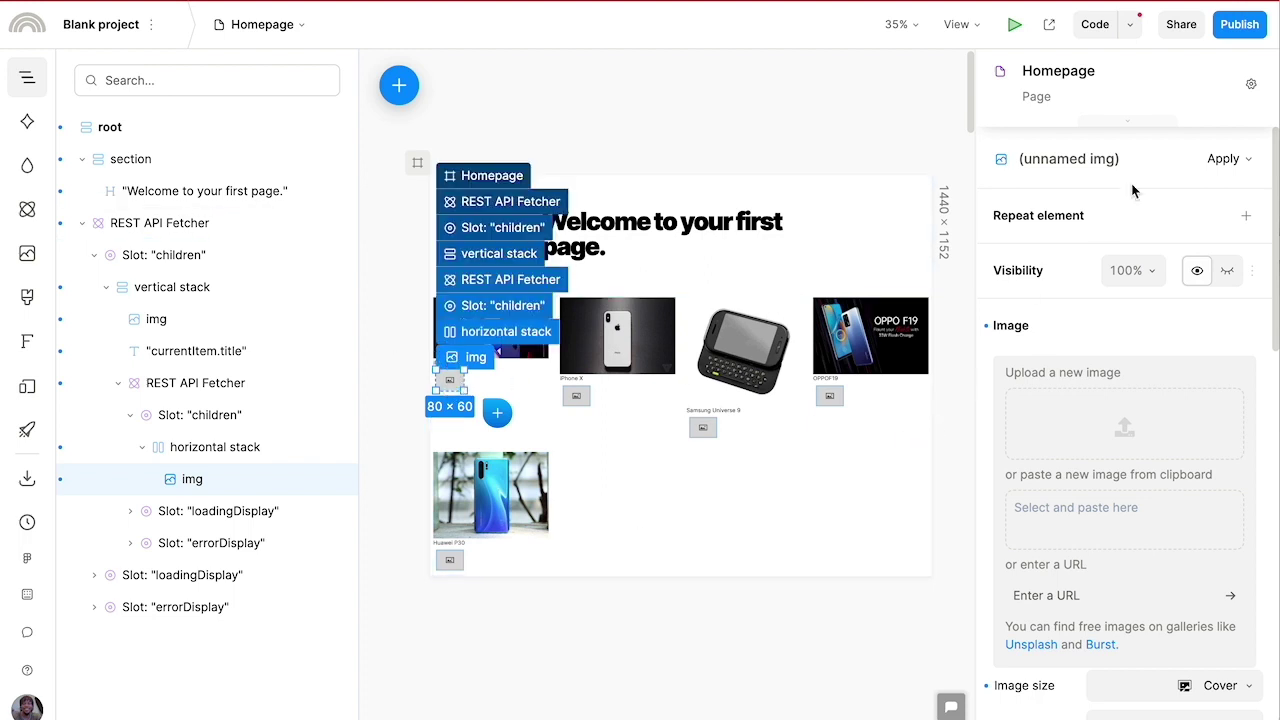
Make the image a repeated element with currentItem > images as its collection
click(1246, 215)
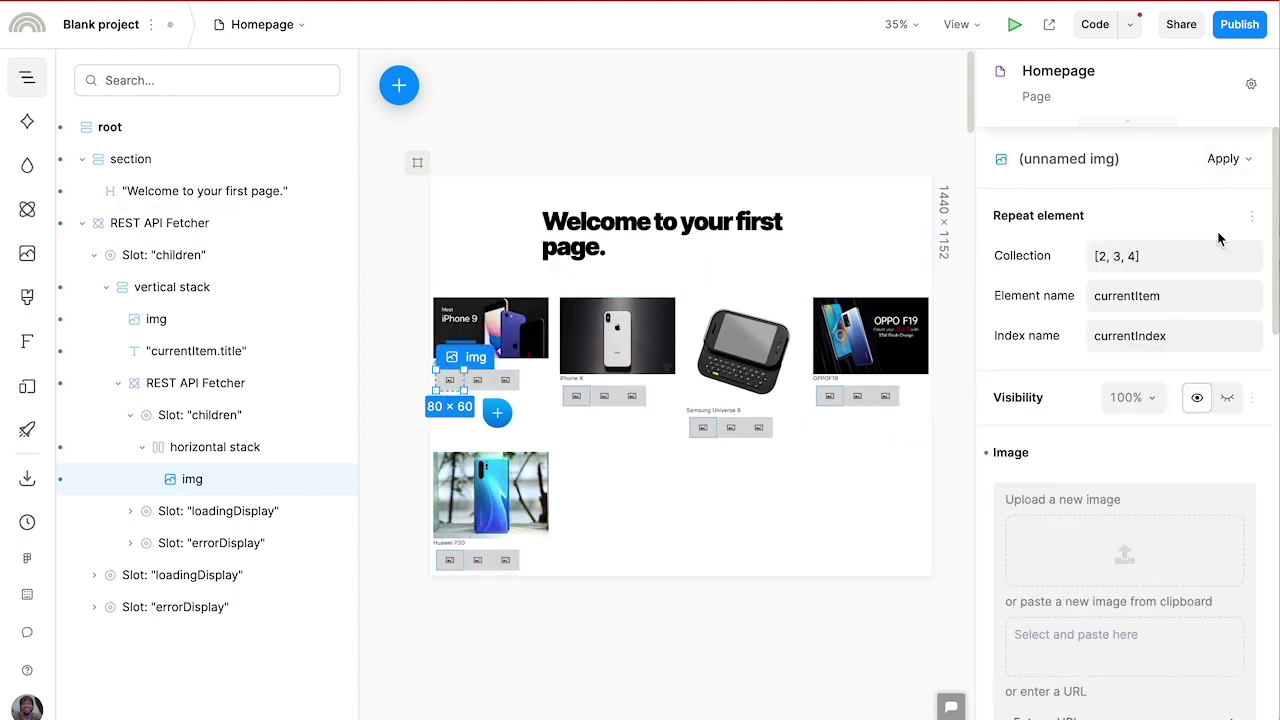
click(1133, 258)
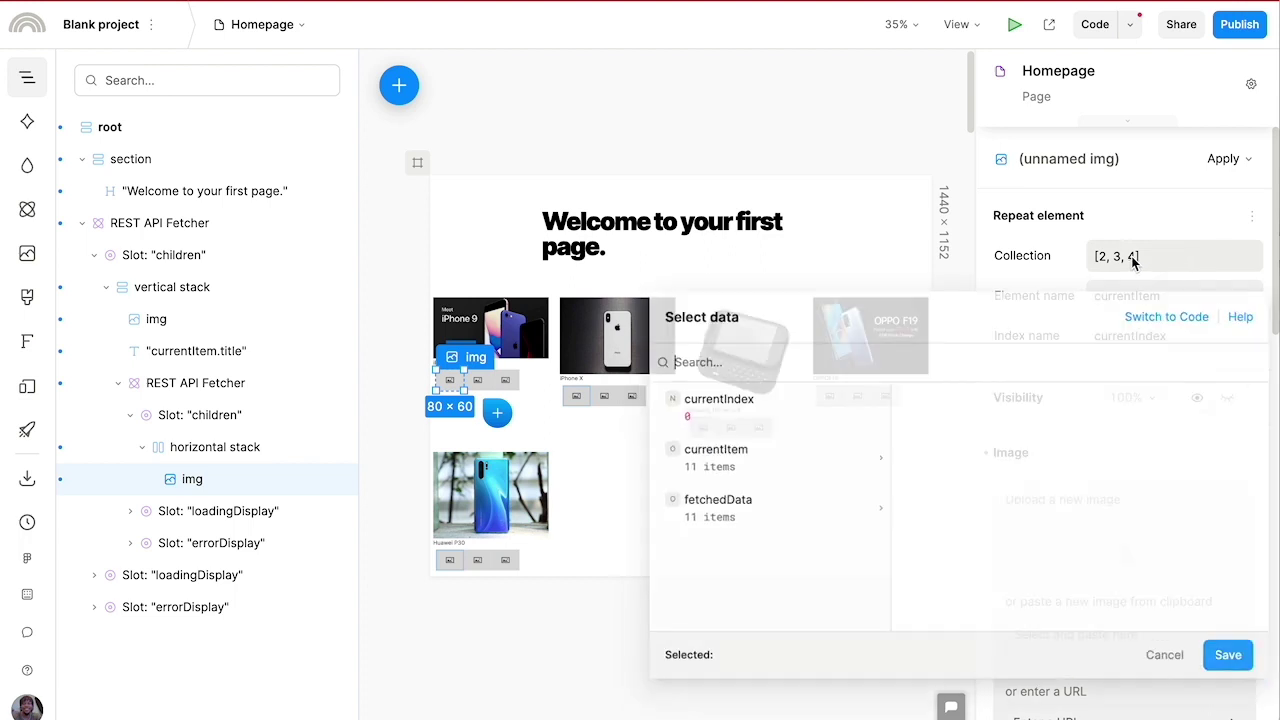
click(762, 466)
scroll(984, 494, down, 5)
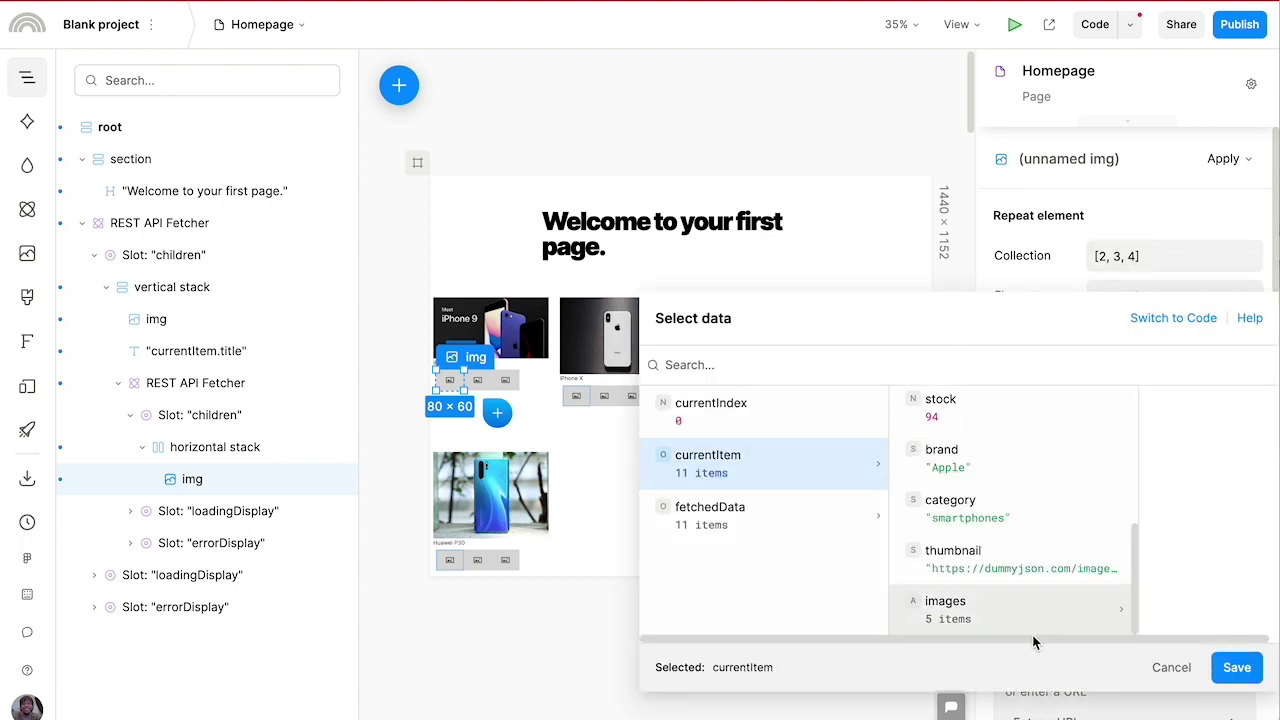
click(1003, 610)
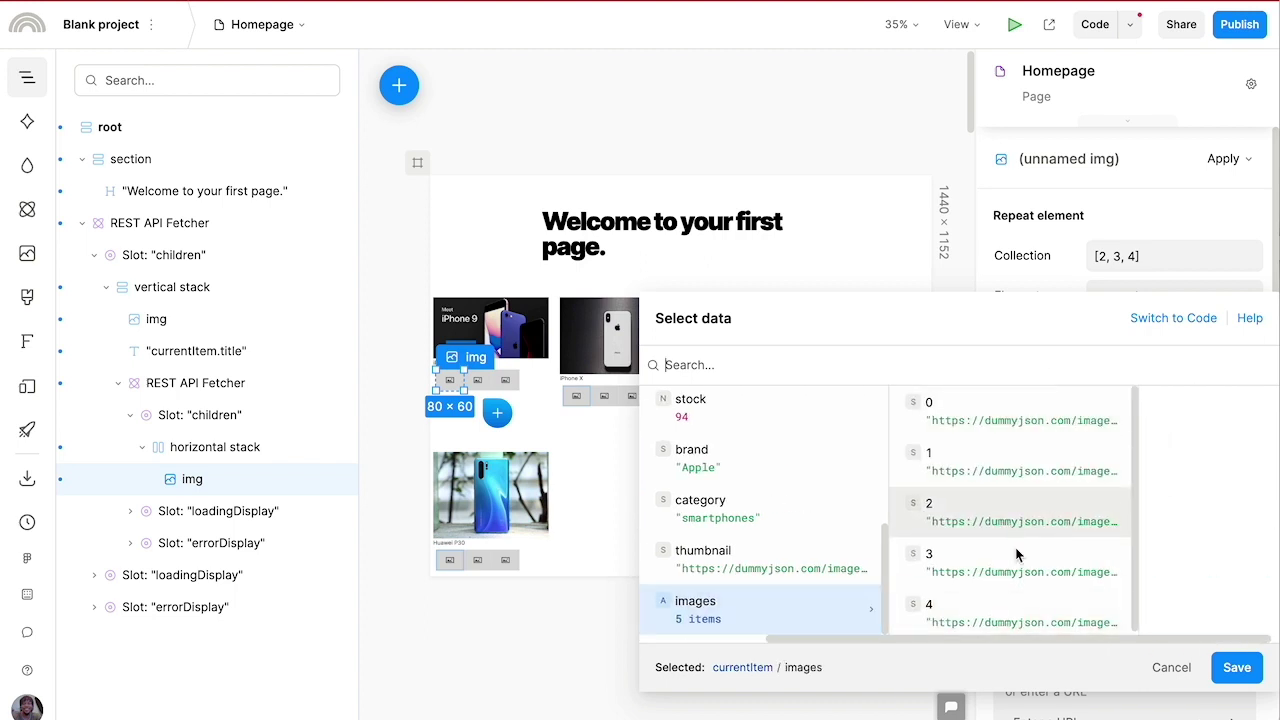
click(1237, 667)
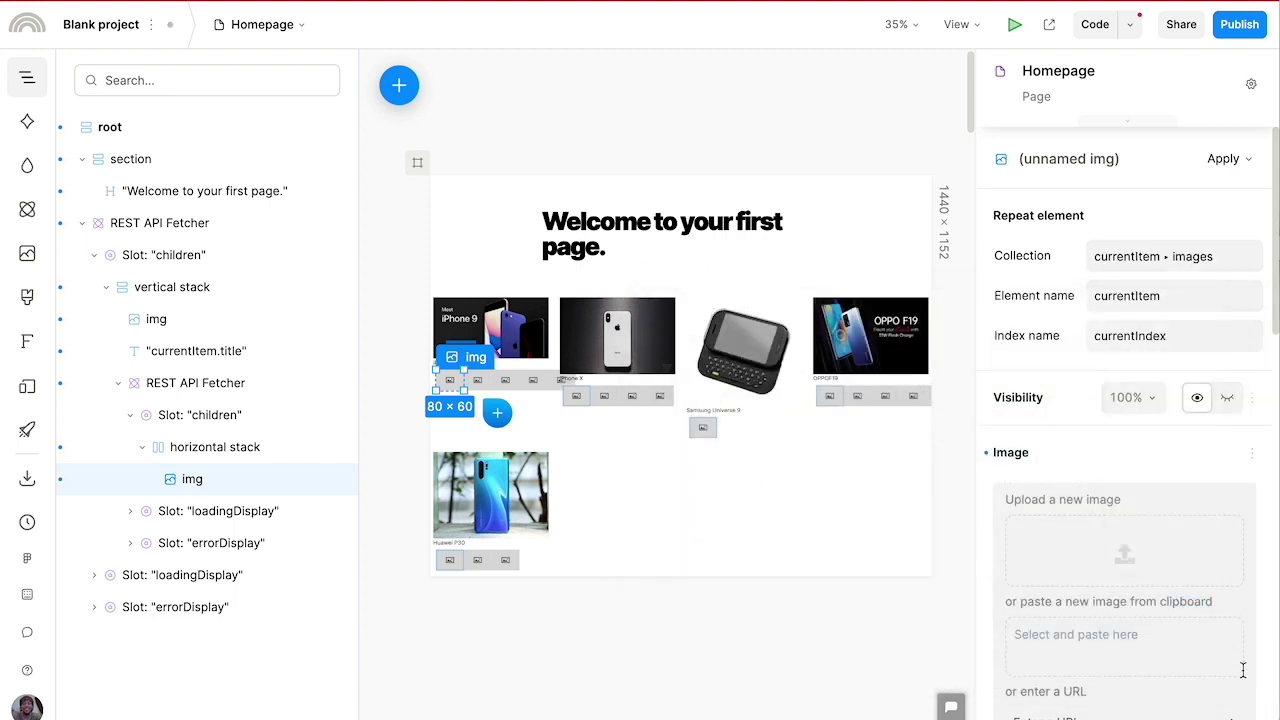
mouse_move(438, 370)
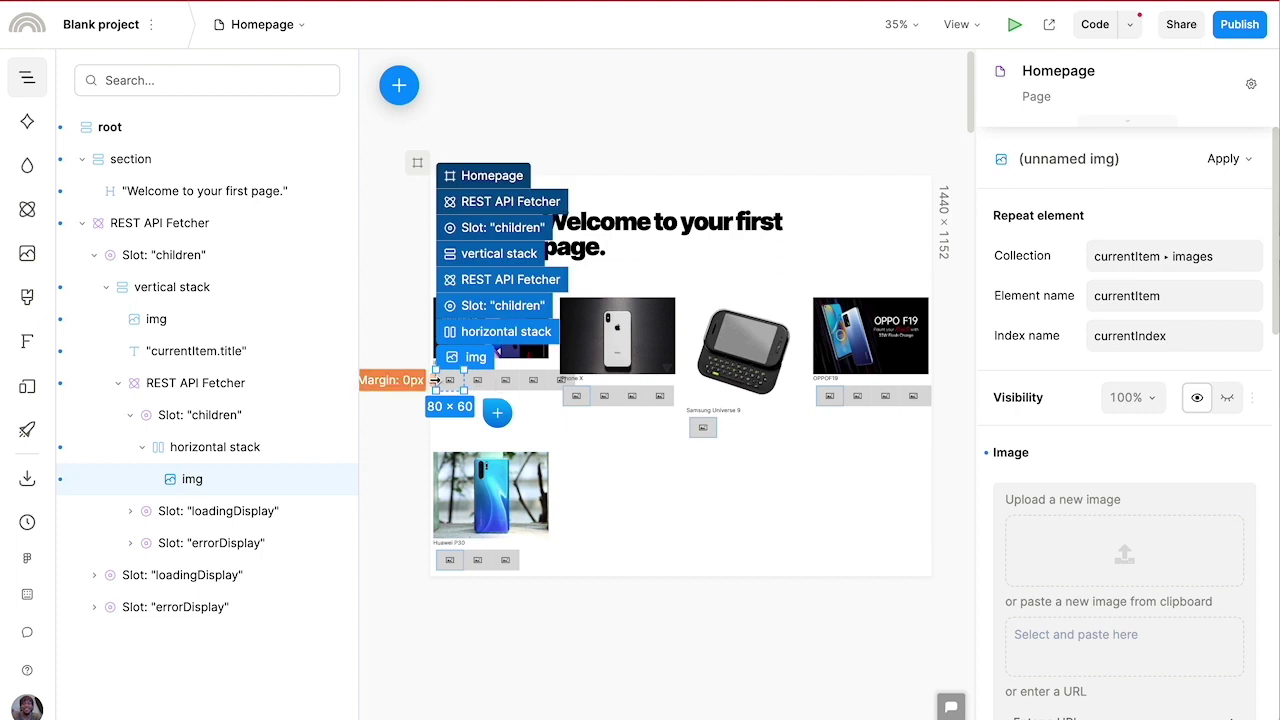
drag(436, 370, 460, 392)
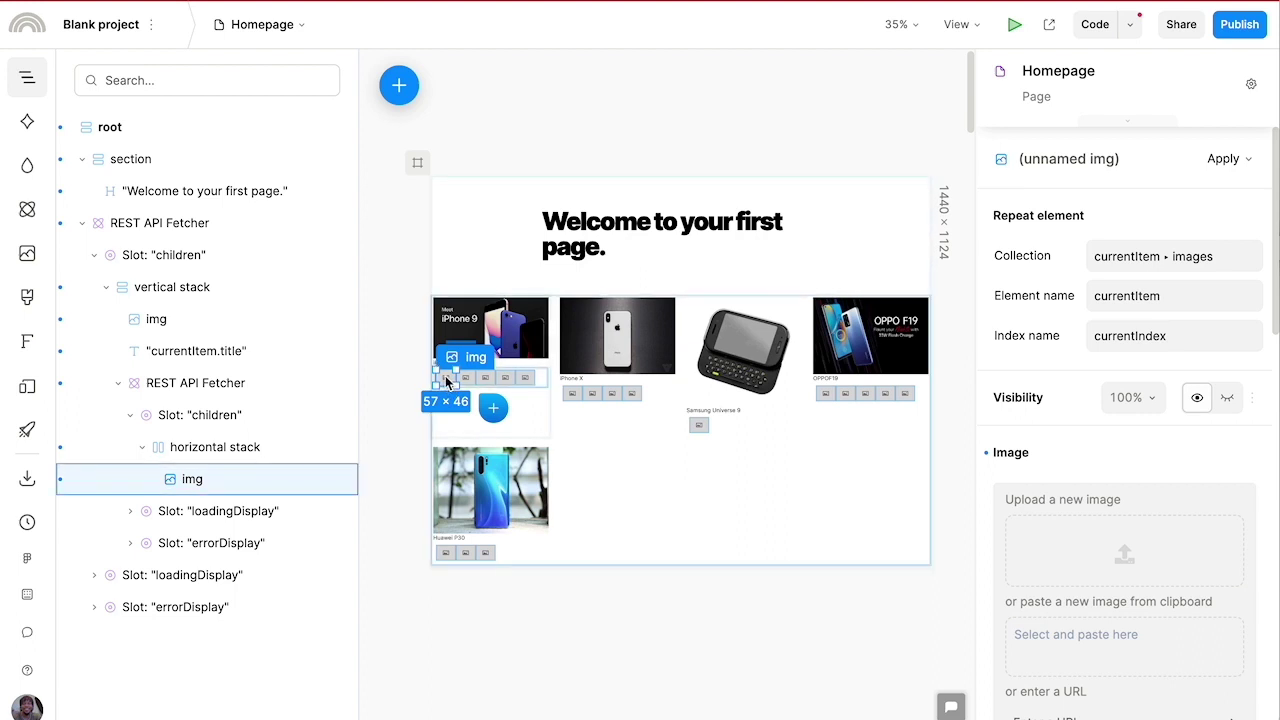
right_click(1069, 504)
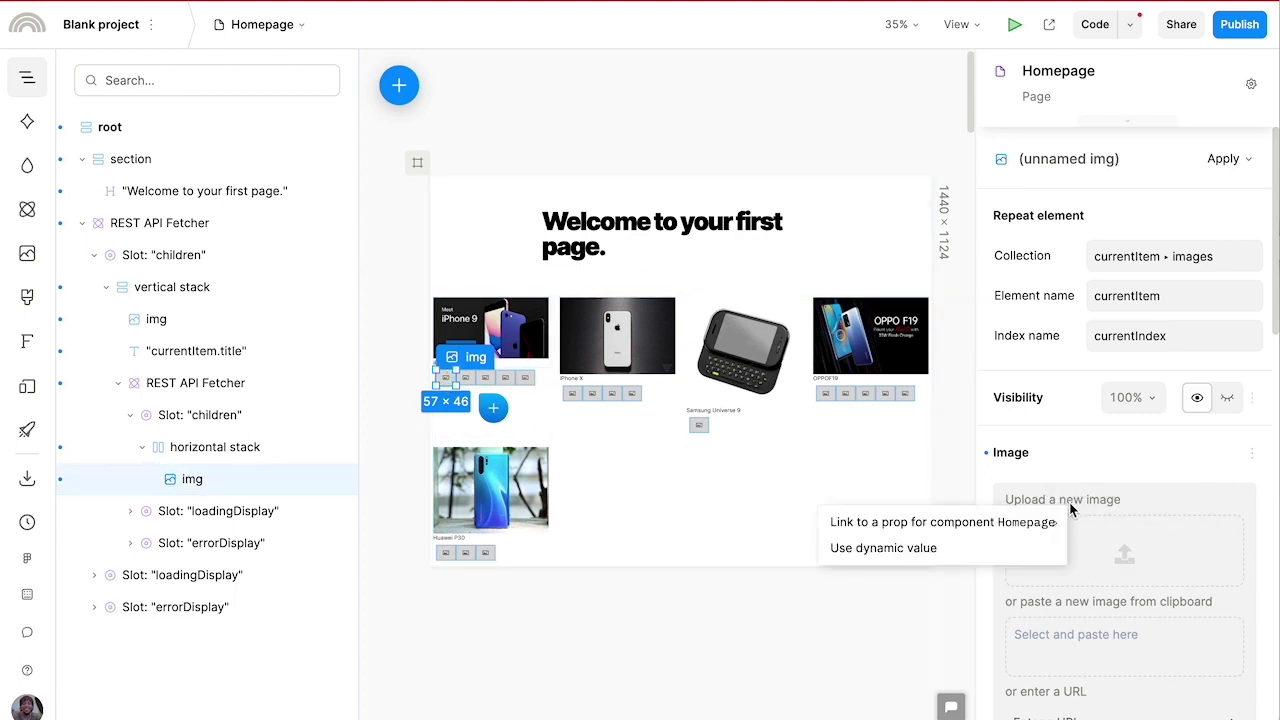
click(970, 545)
click(768, 233)
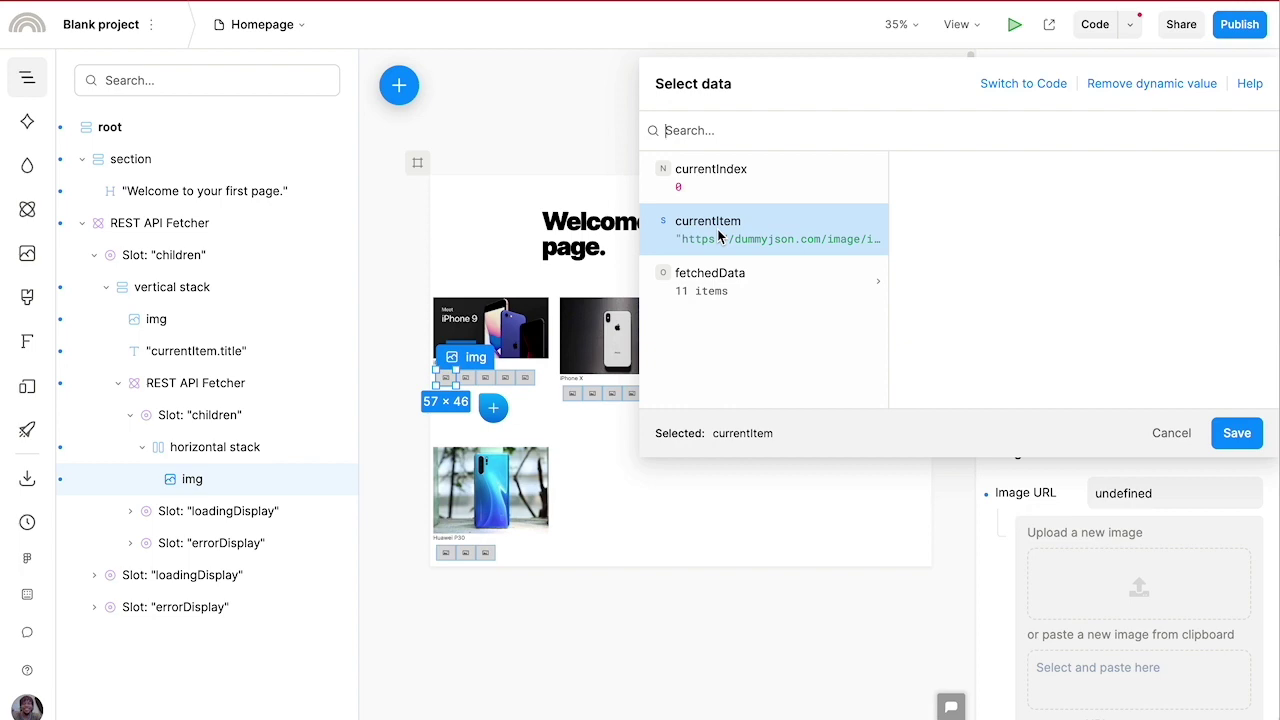
click(1236, 433)
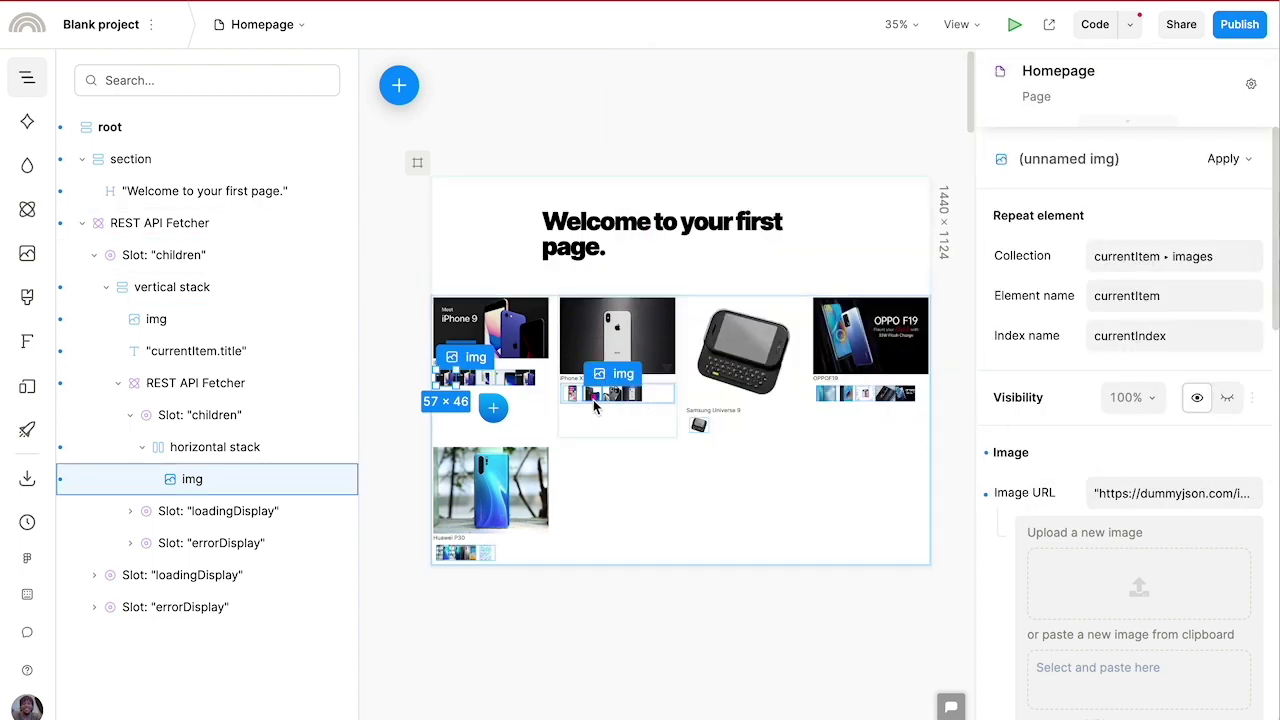
scroll(594, 404, up, 4)
scroll(580, 400, up, 2)
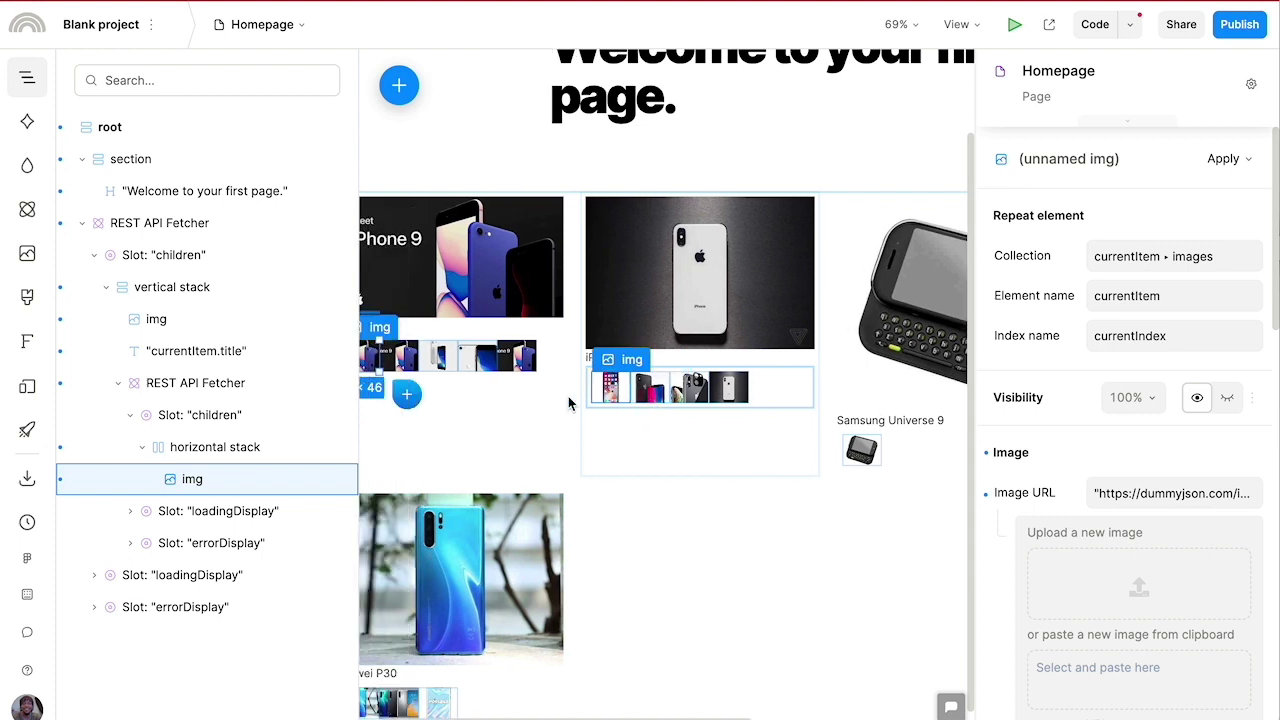
scroll(570, 402, left, 2)
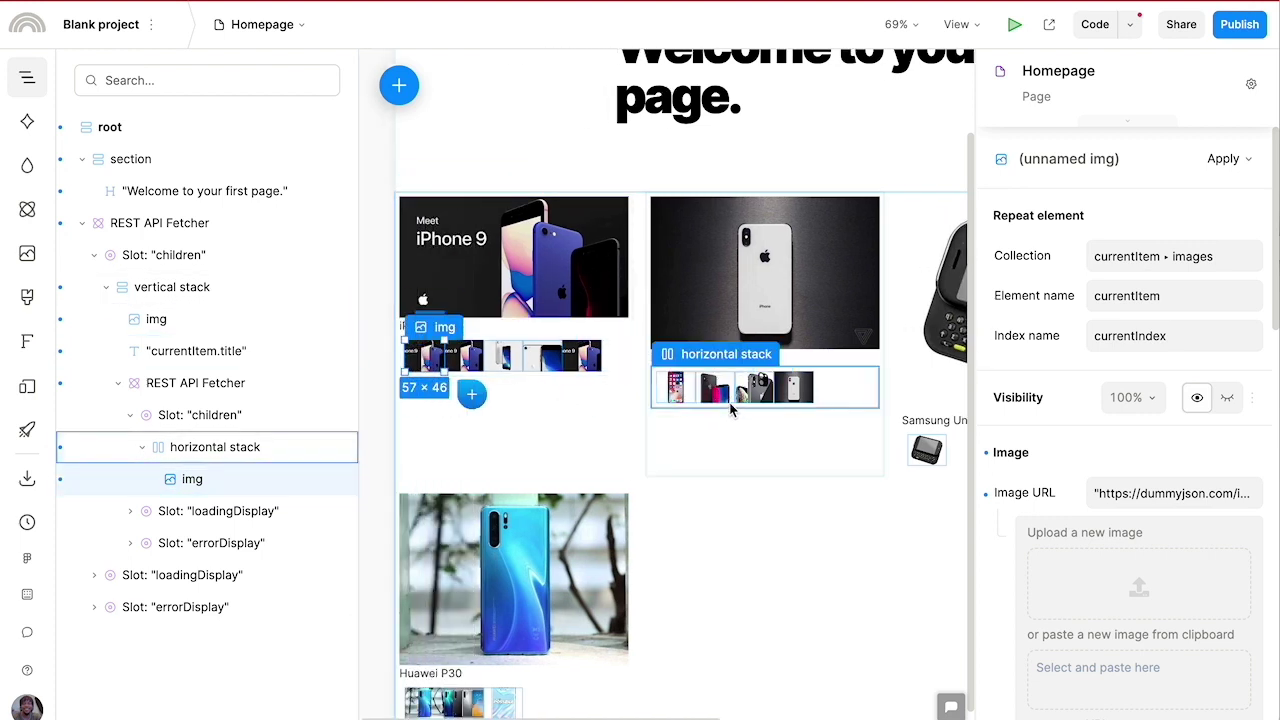
Give the repeated thumbnail image a 7px left margin
click(698, 388)
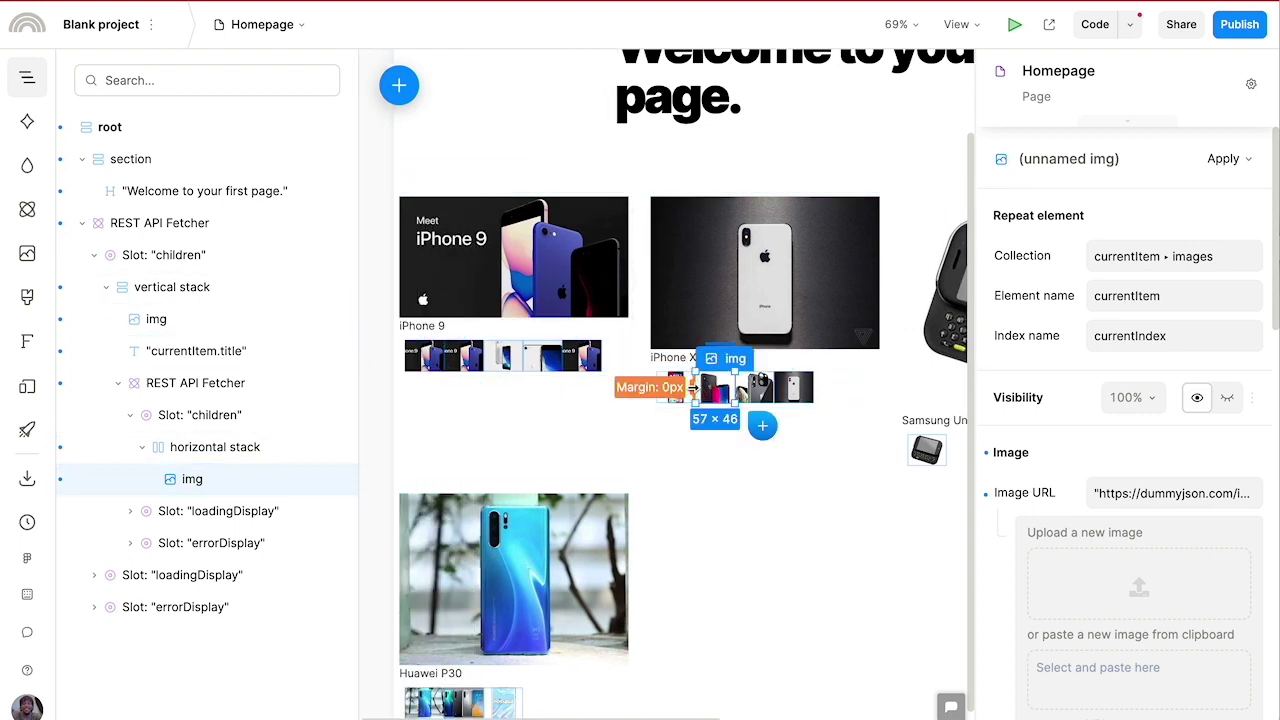
drag(693, 389, 702, 394)
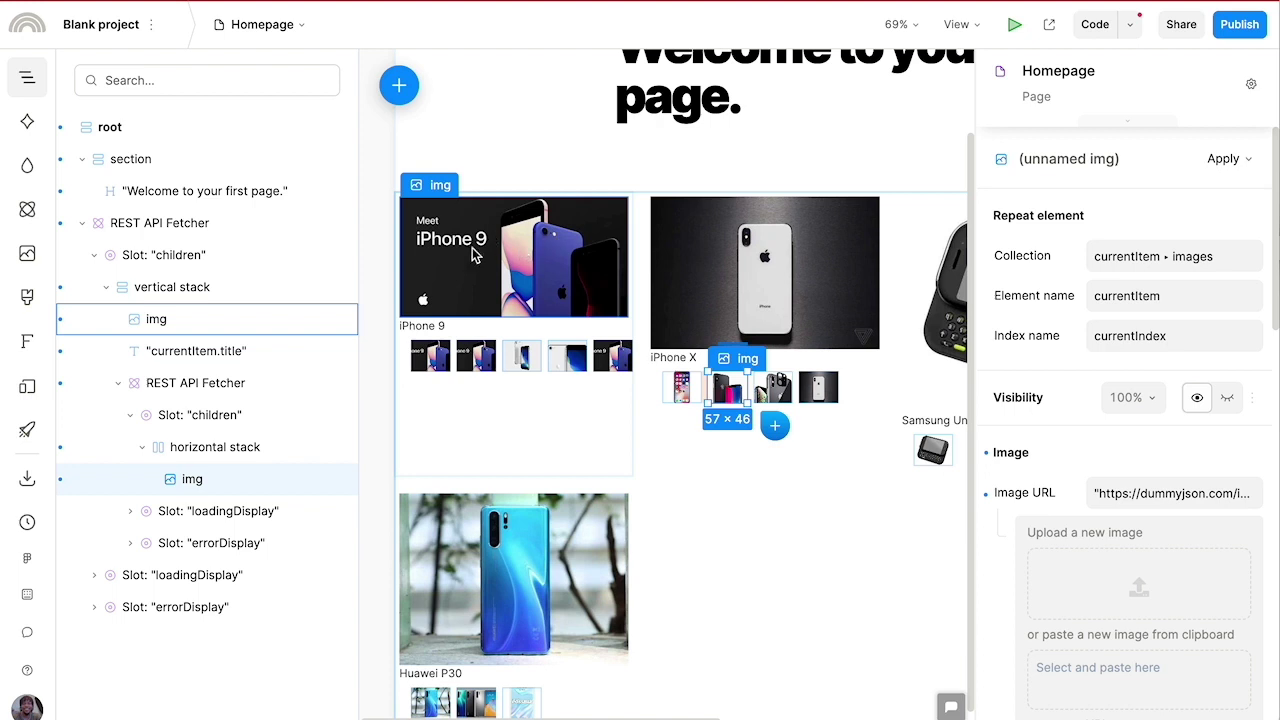
scroll(558, 250, left, 2)
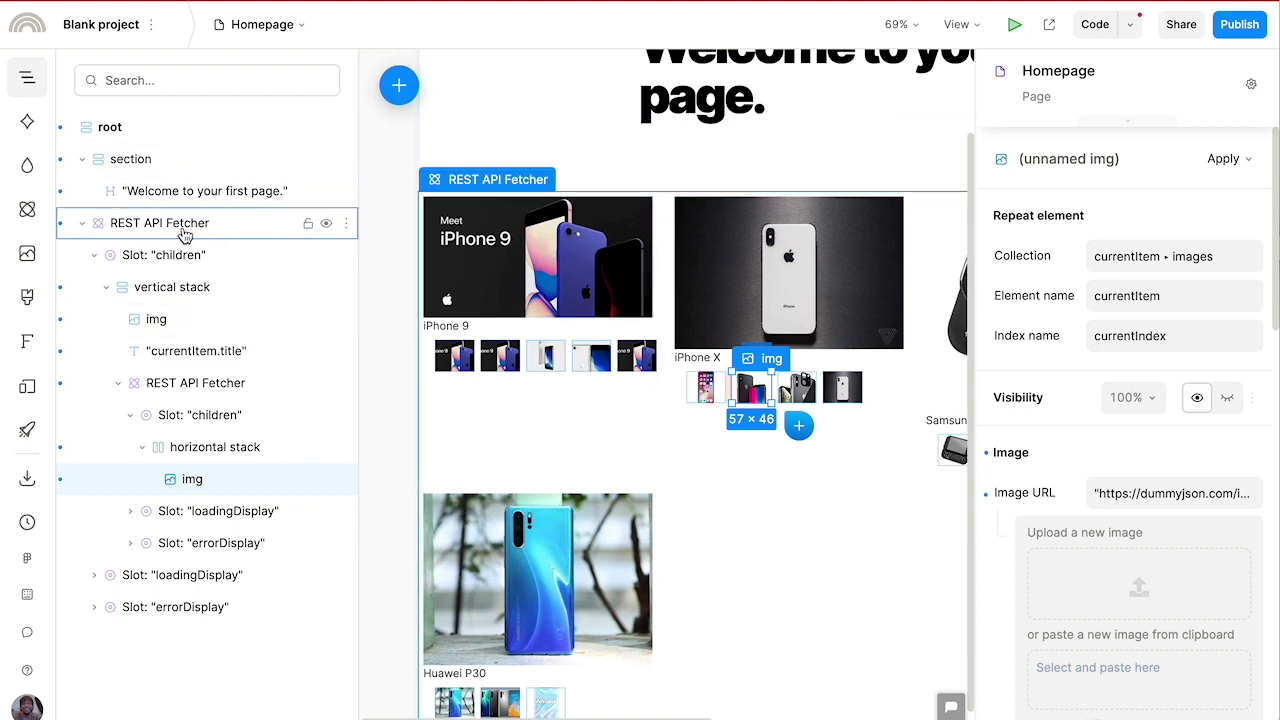
click(563, 246)
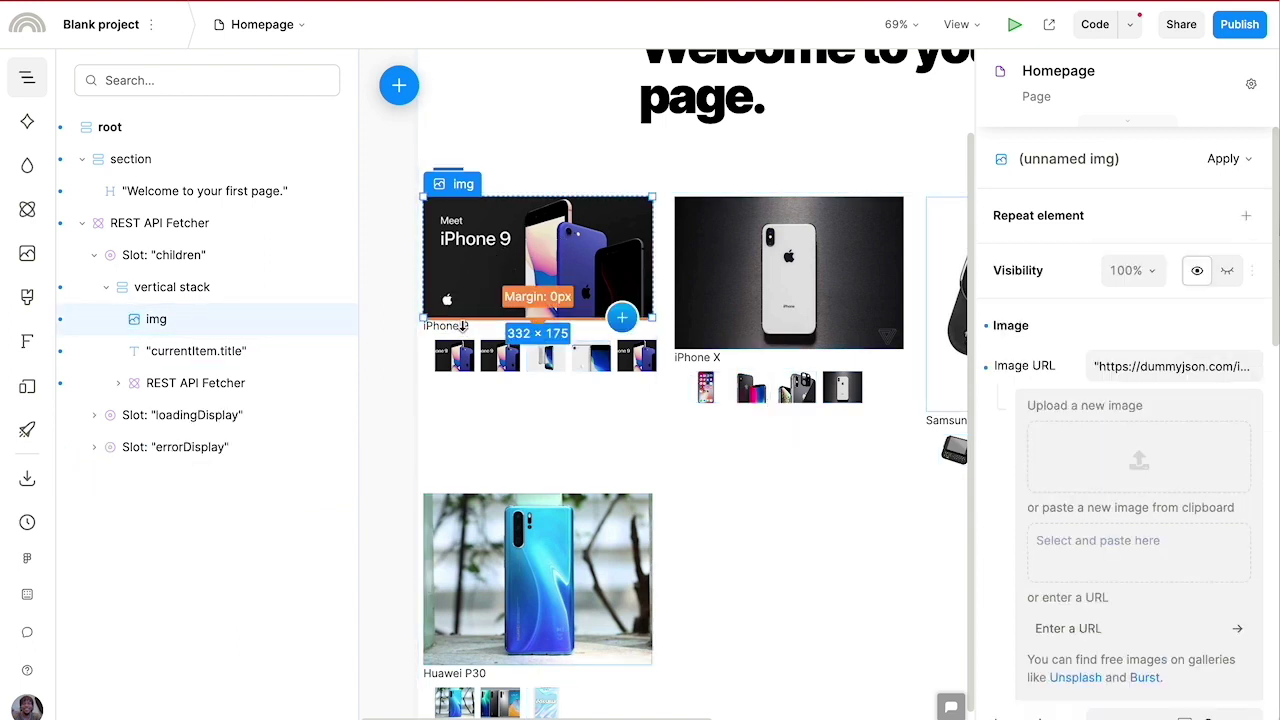
Select the horizontal stack holding the thumbnails and review its settings
click(432, 374)
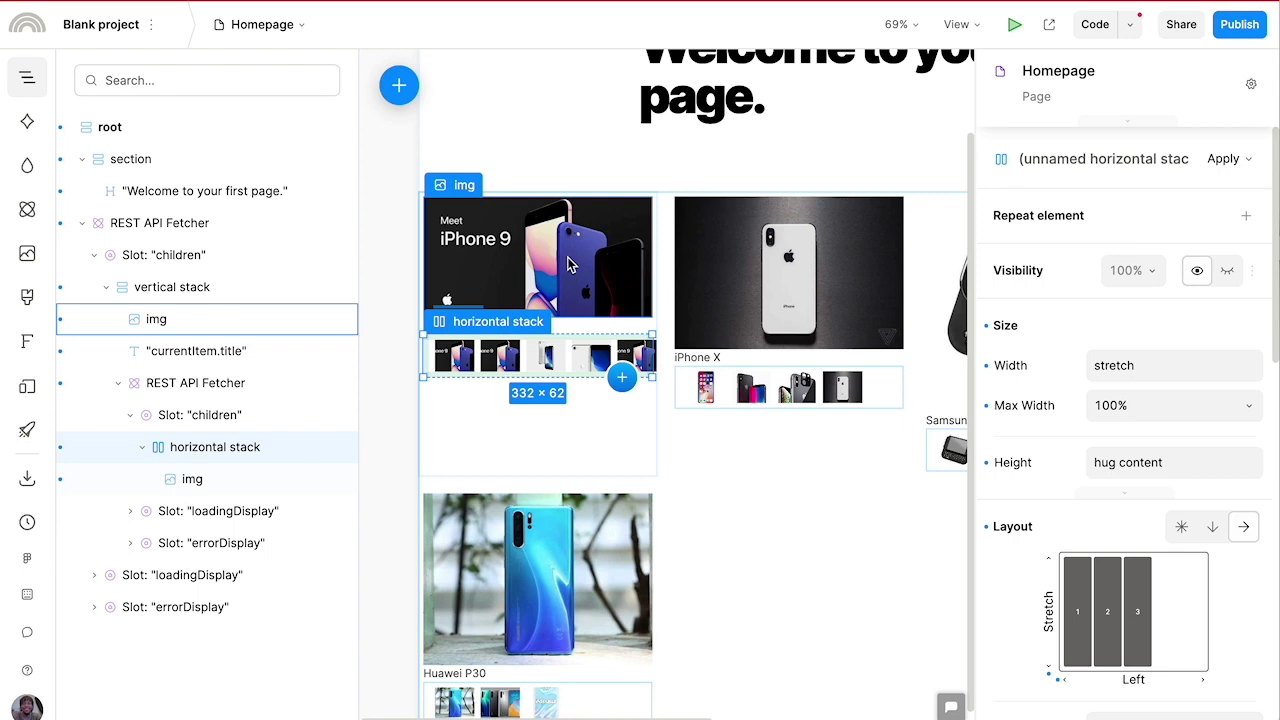
scroll(745, 360, down, 2)
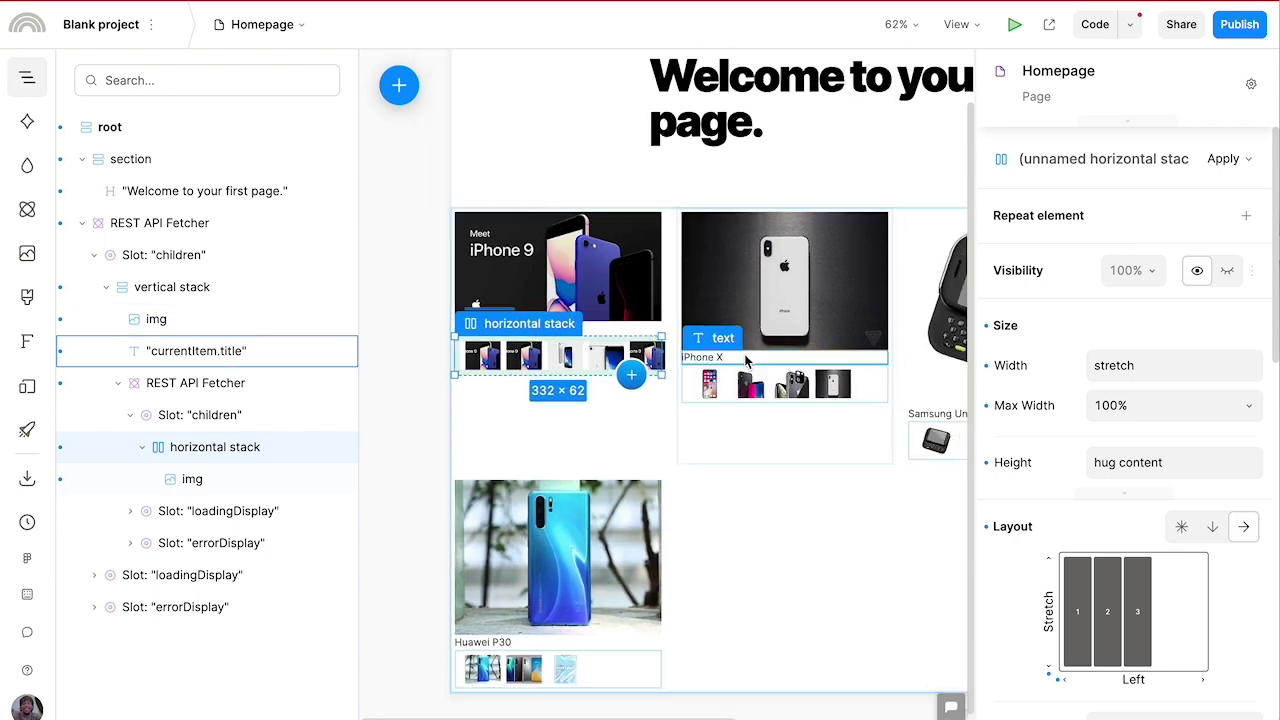
scroll(745, 360, down, 3)
scroll(783, 391, down, 5)
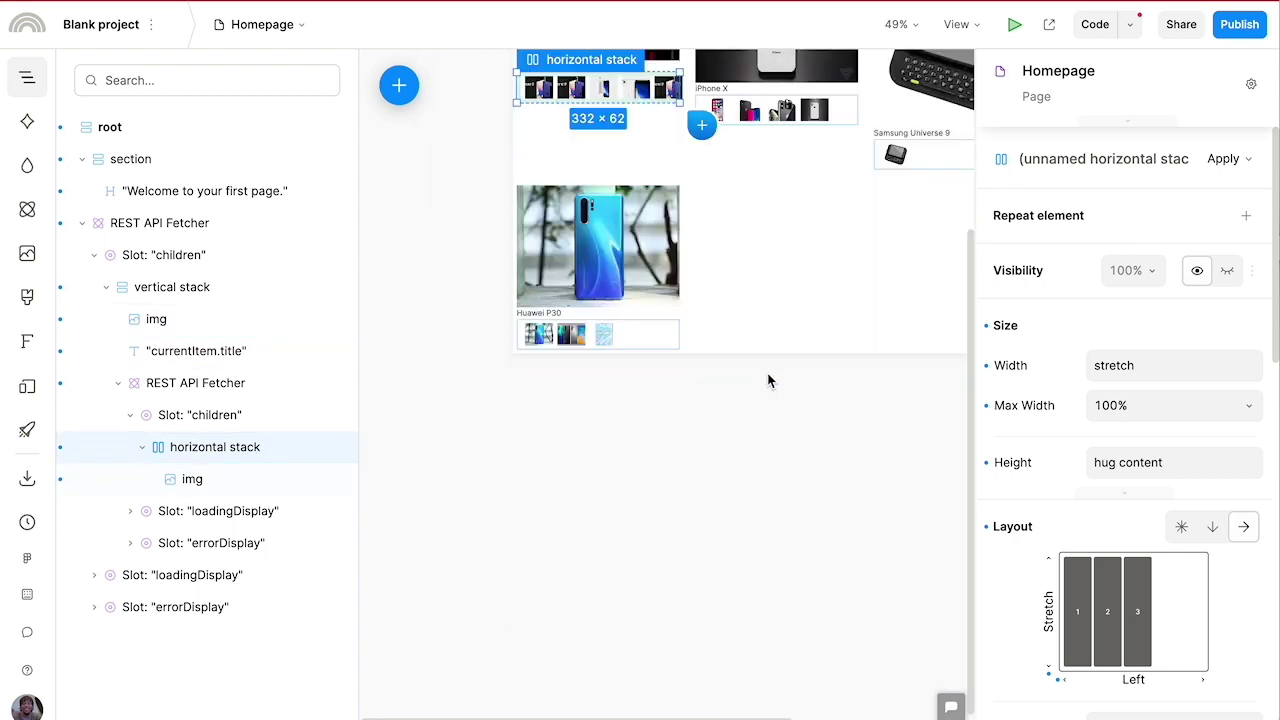
scroll(768, 380, up, 3)
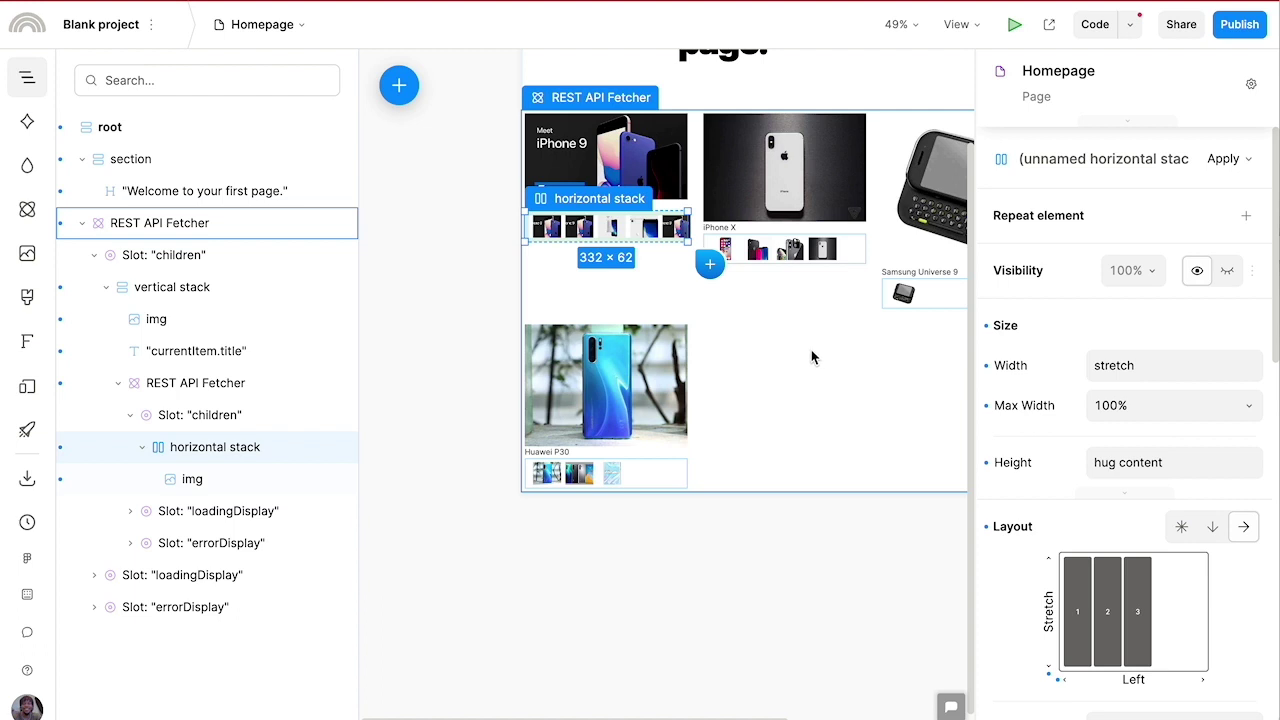
On the outer REST API Fetcher, preview loading, then switch to Preview error with loading off
click(196, 229)
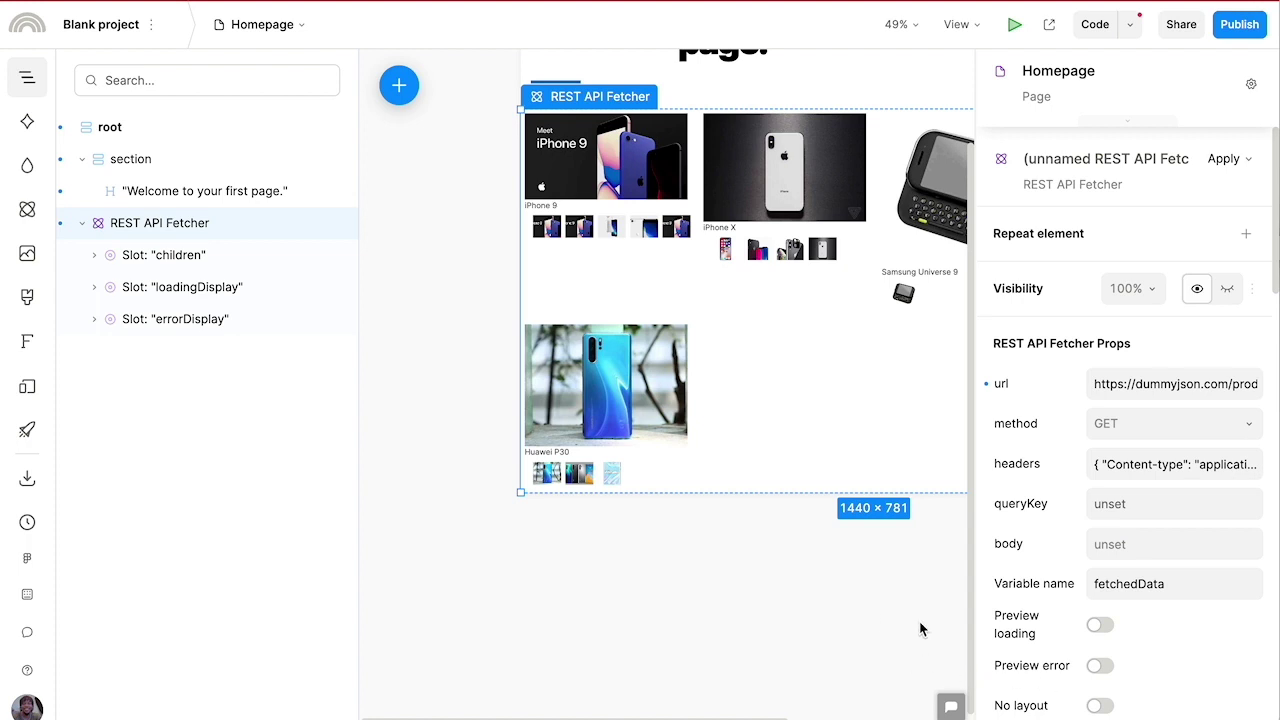
click(1100, 625)
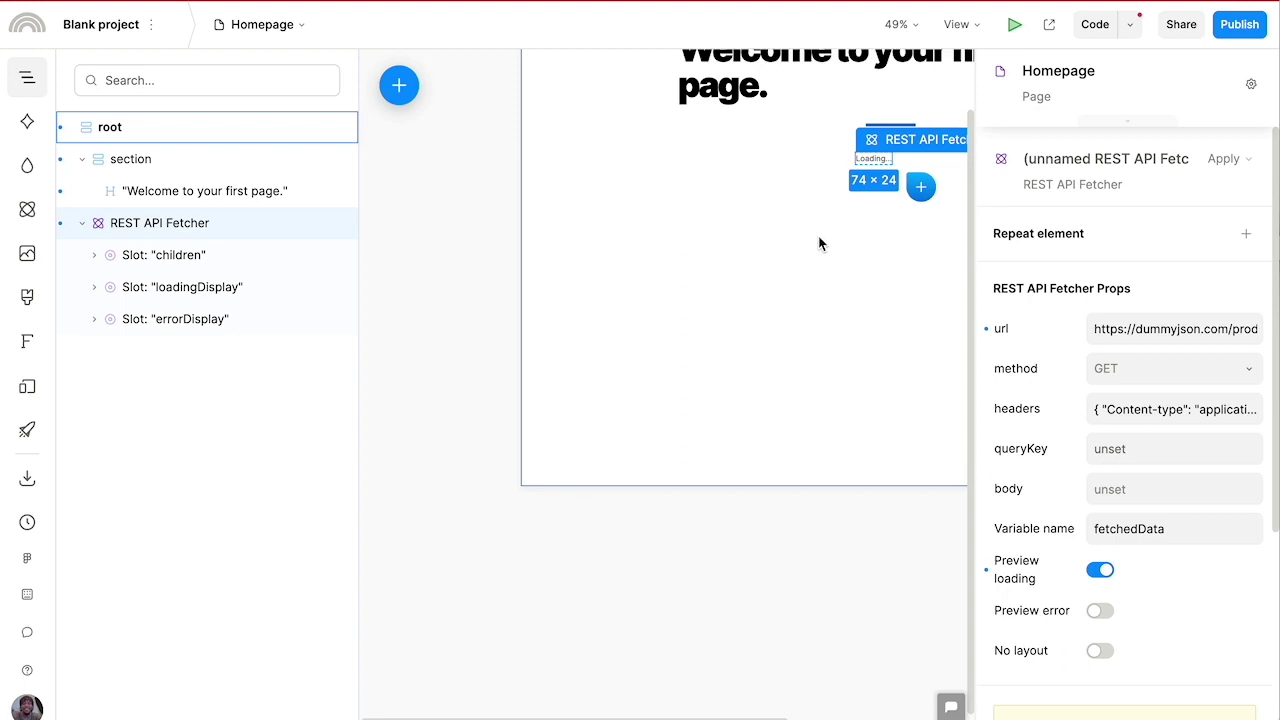
scroll(844, 226, up, 5)
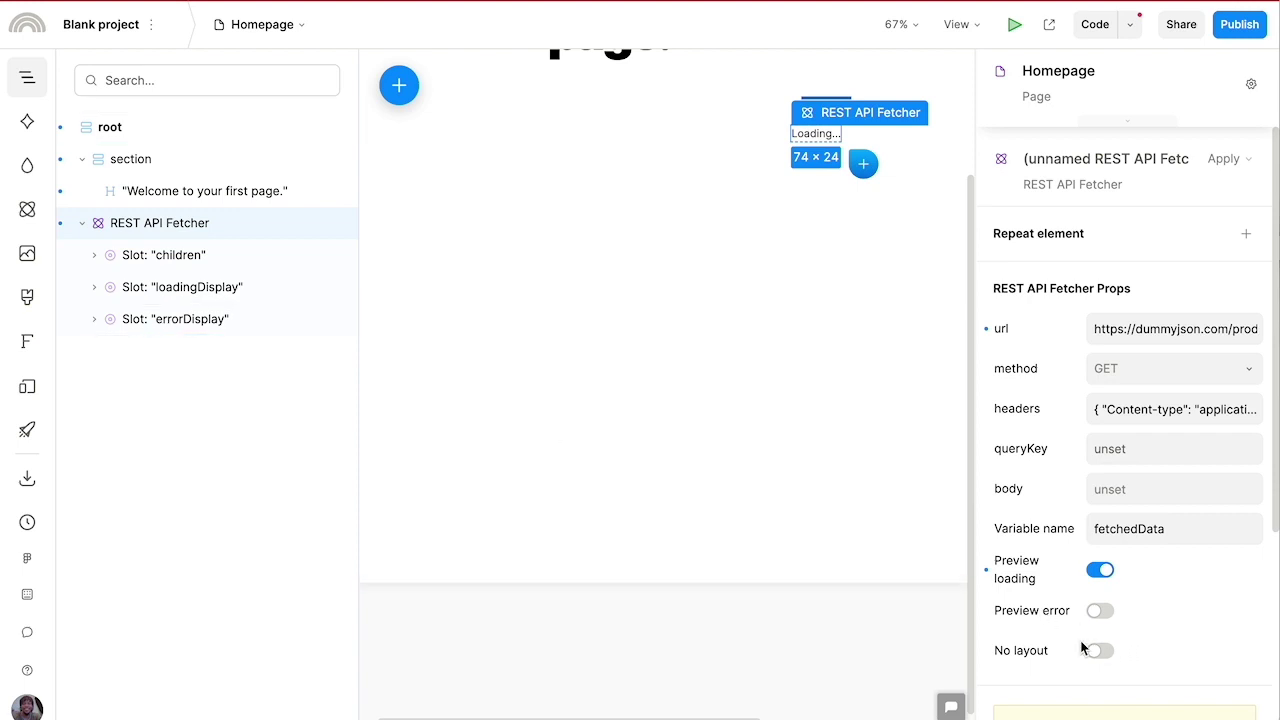
click(1099, 614)
click(1098, 574)
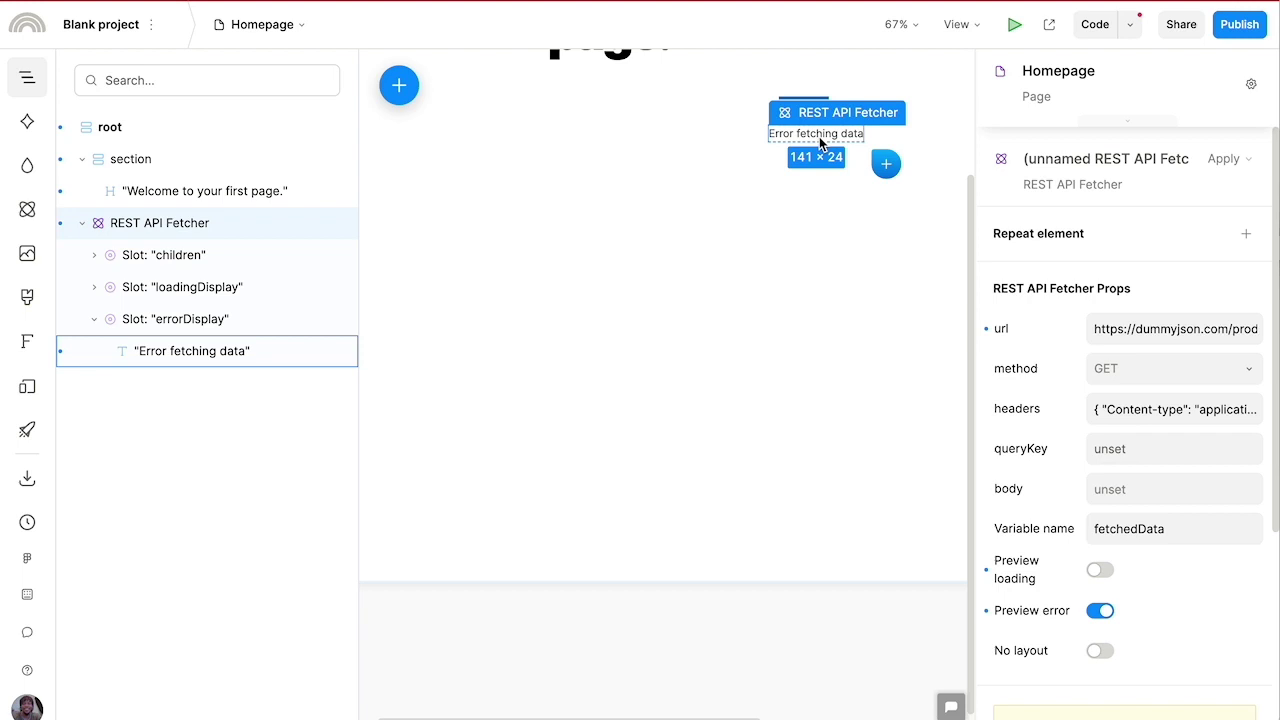
scroll(780, 200, up, 3)
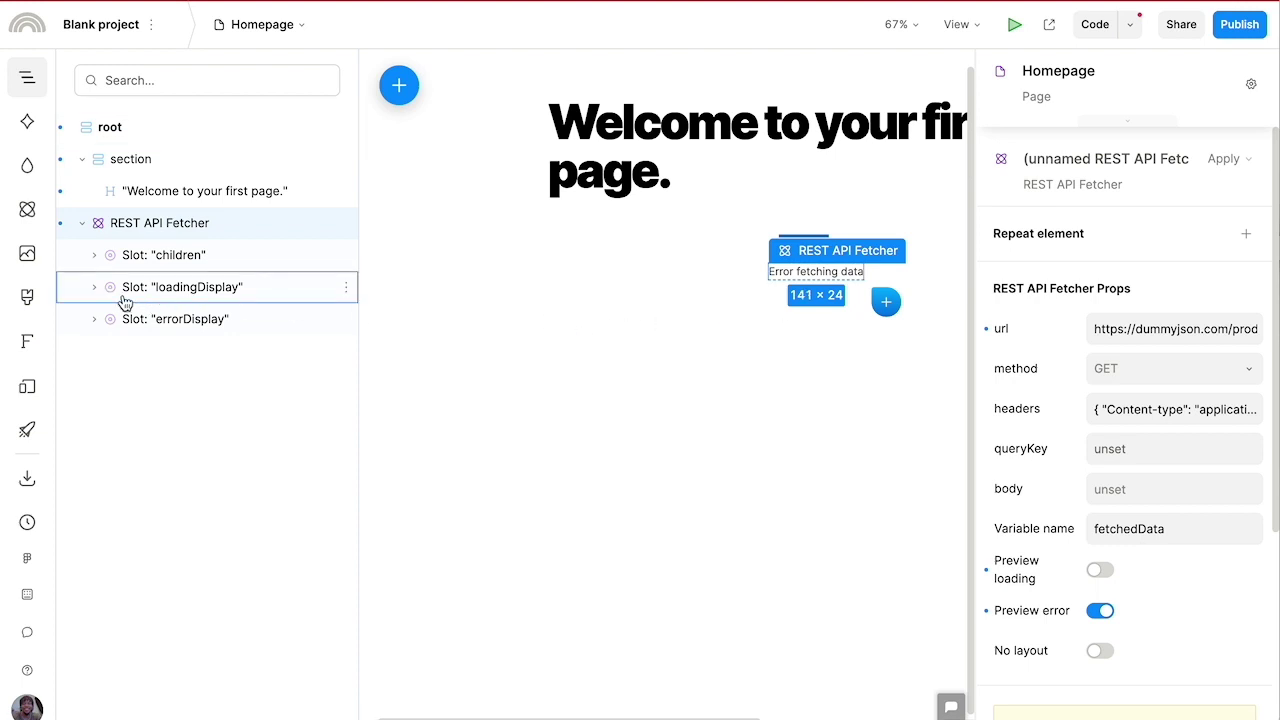
Expand Slot: "loadingDisplay" in the layers panel to show its Loading... text
click(95, 288)
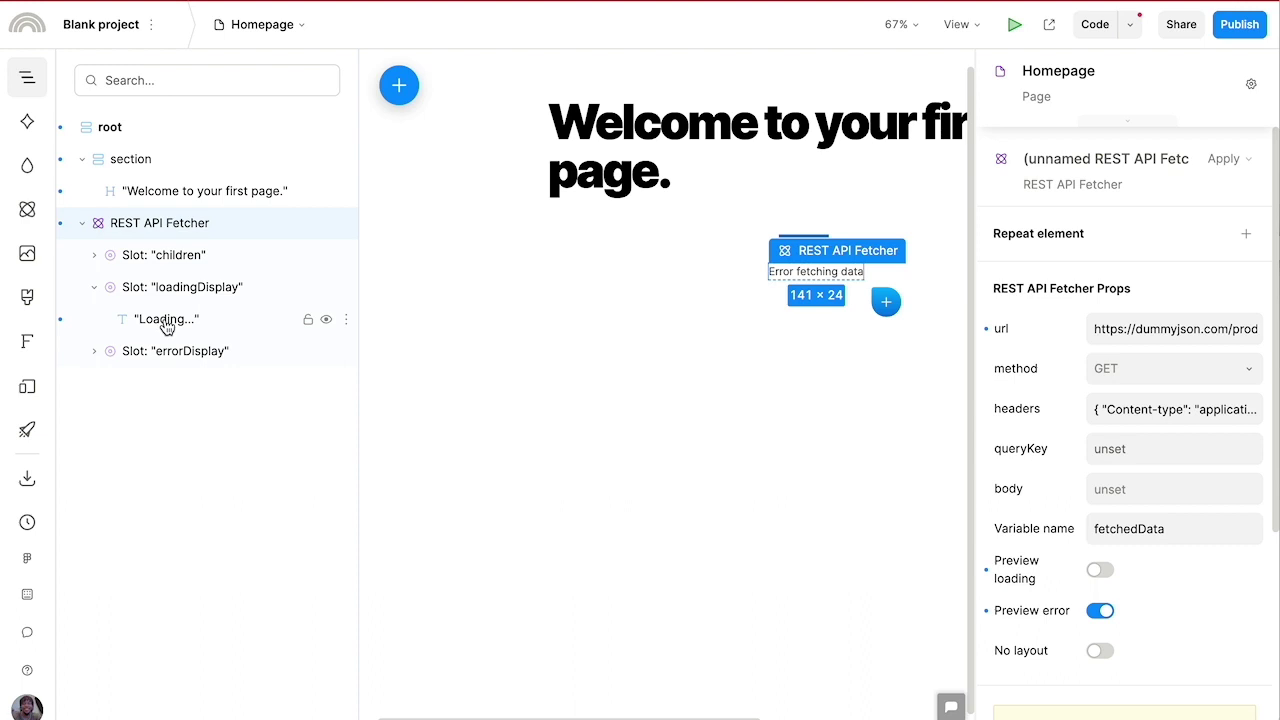
scroll(617, 437, down, 1)
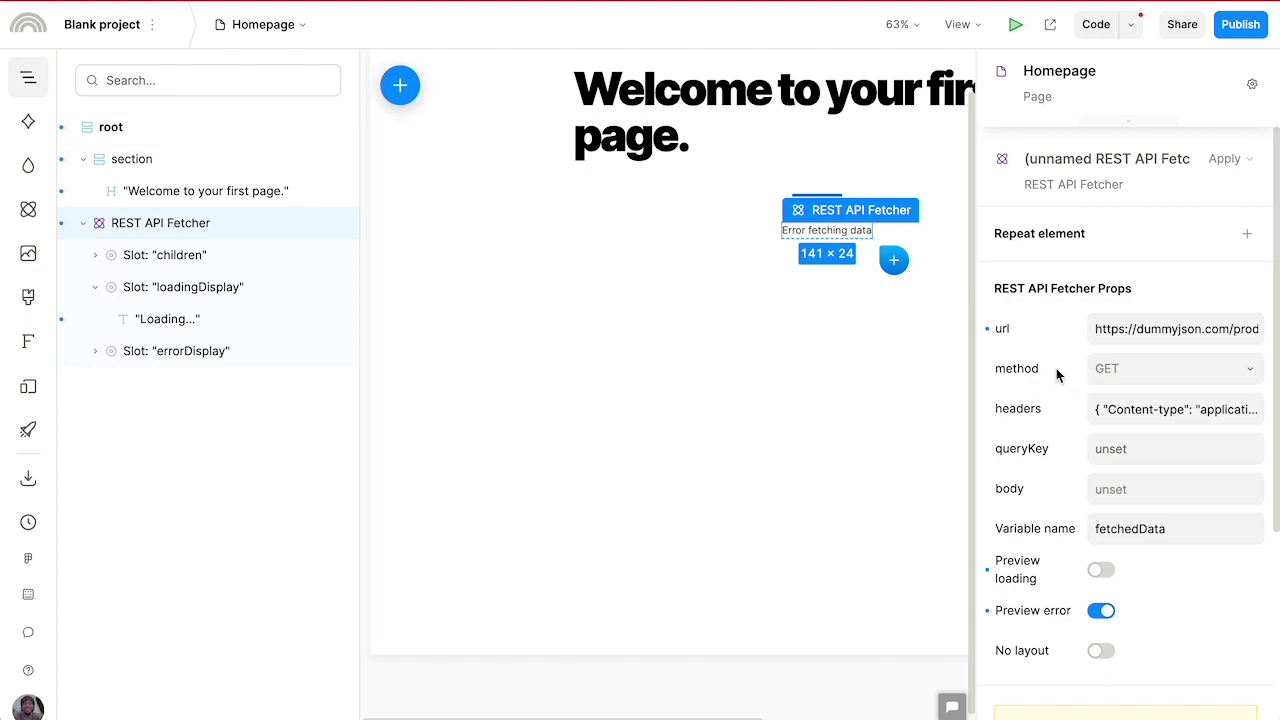
click(1177, 370)
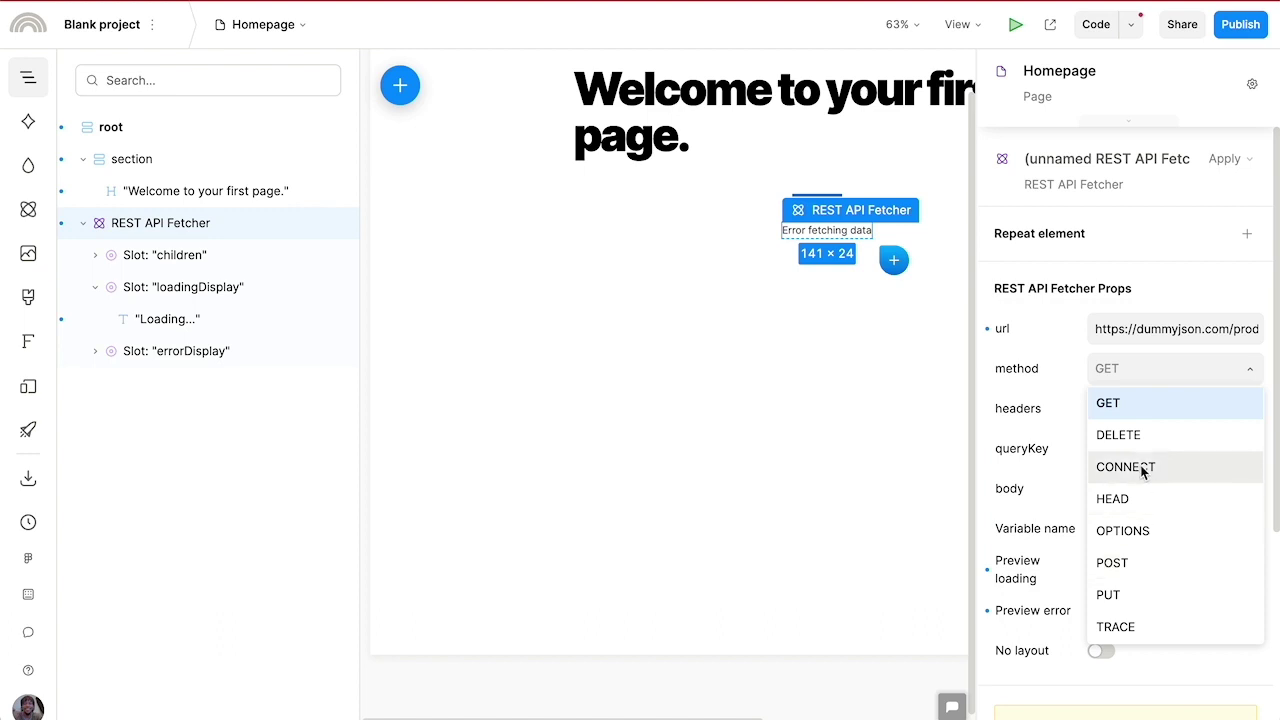
click(1142, 369)
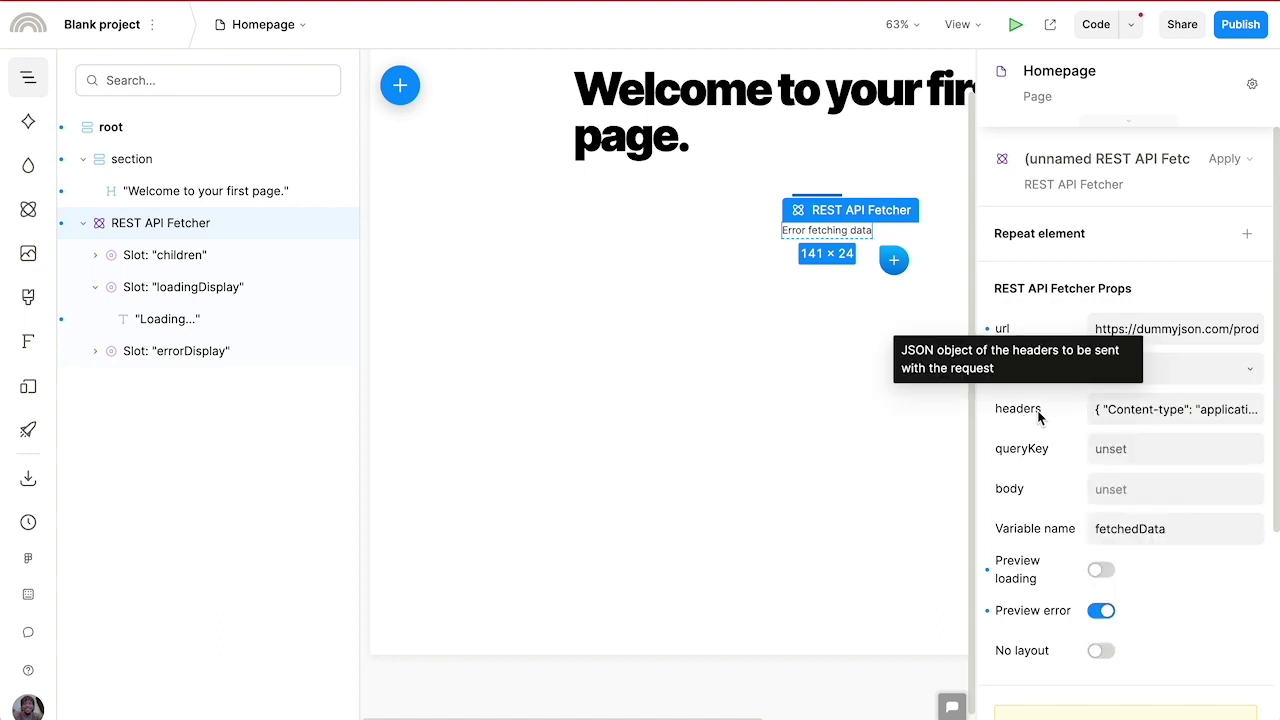
click(1138, 410)
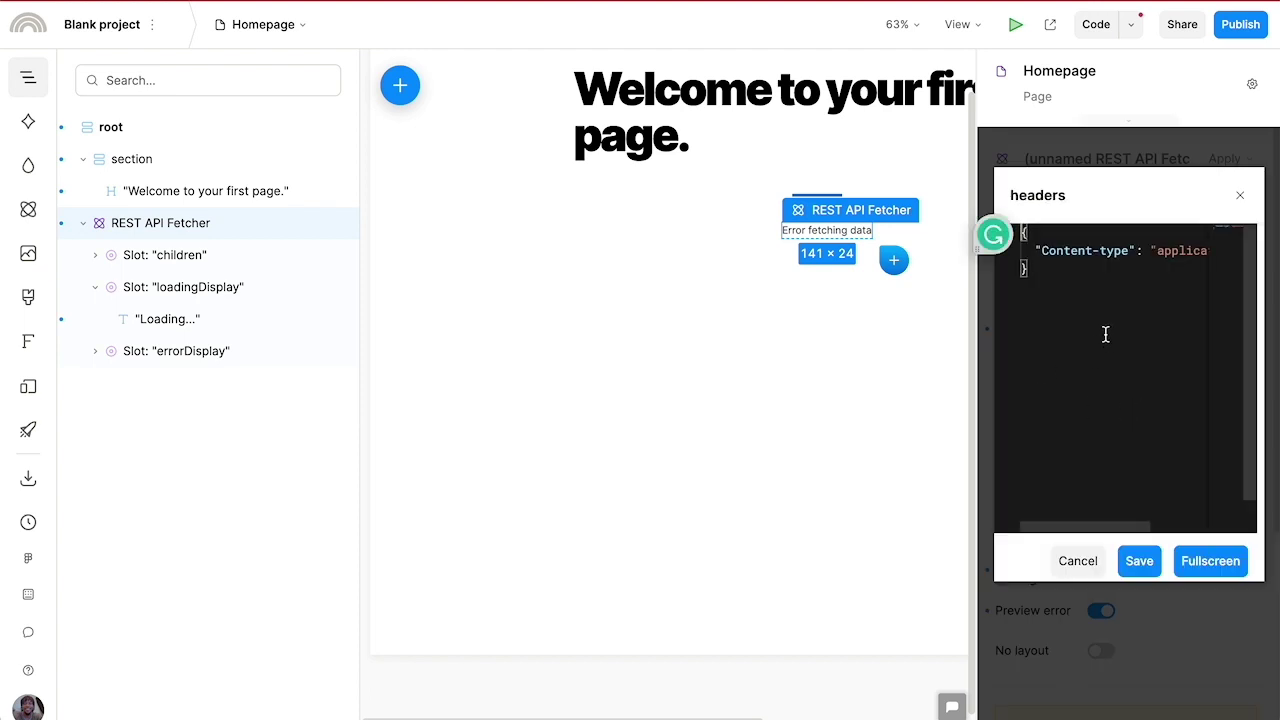
scroll(1119, 305, right, 2)
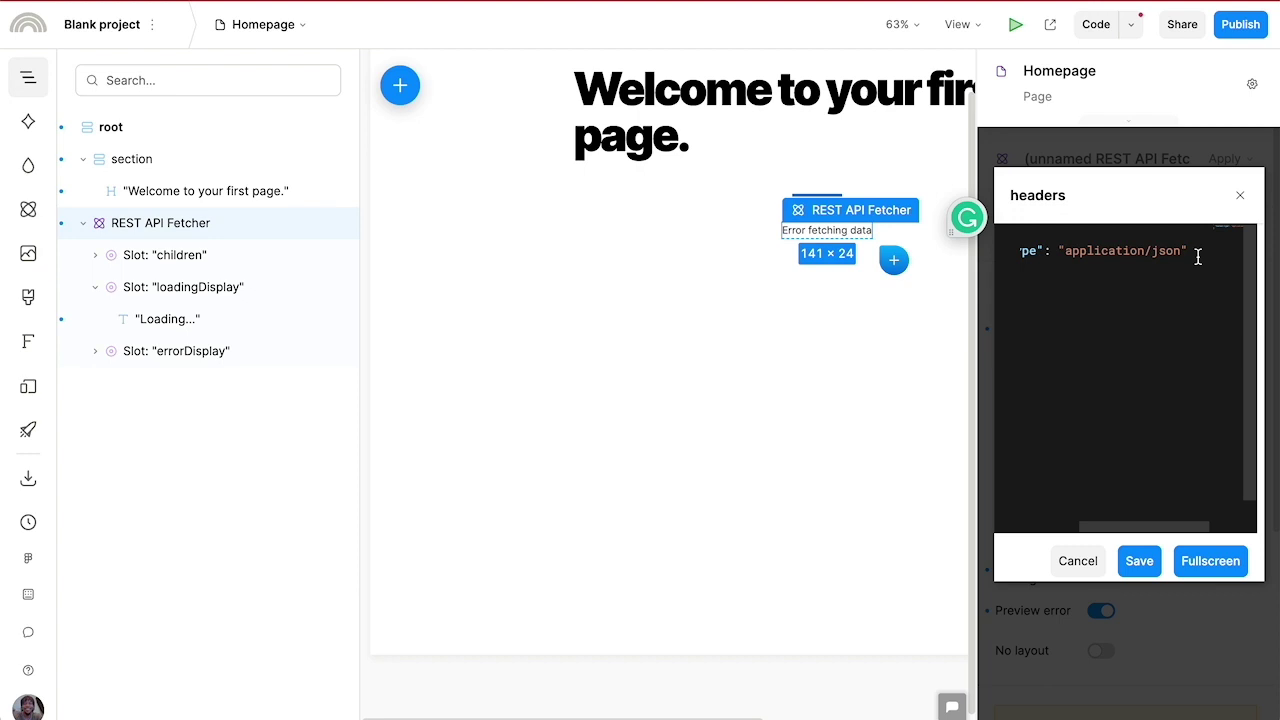
click(1077, 560)
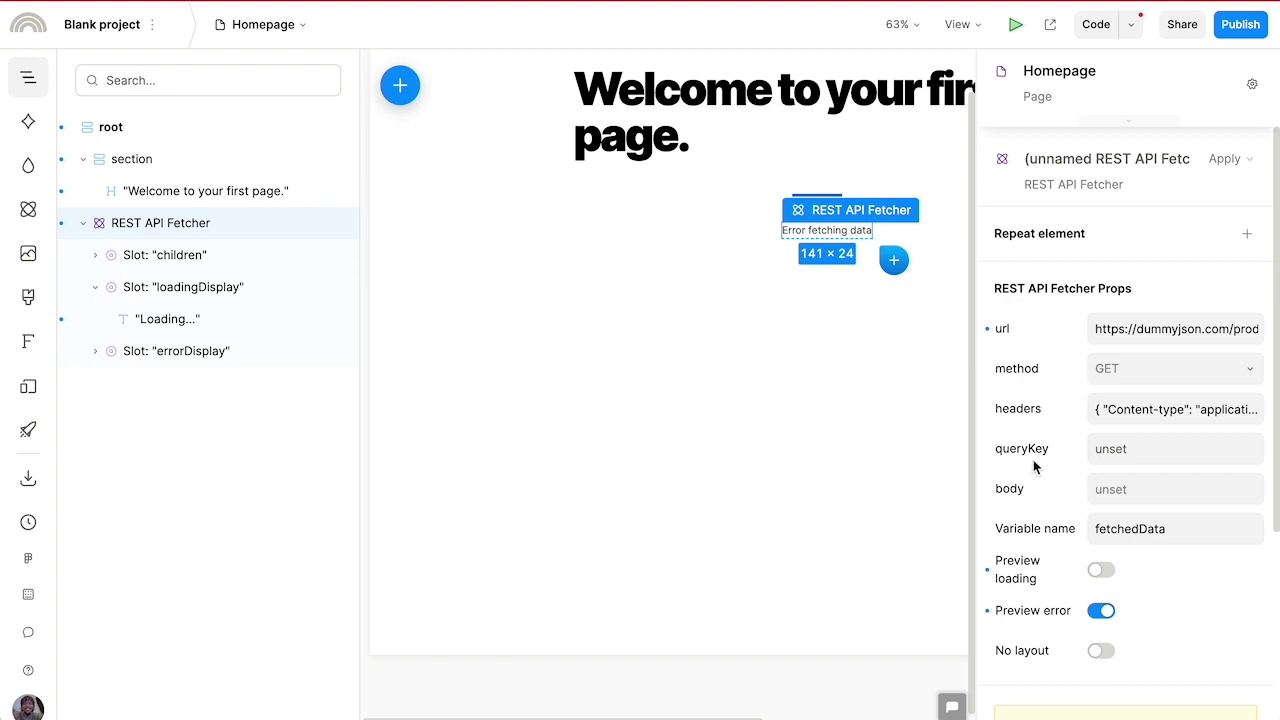
click(1092, 500)
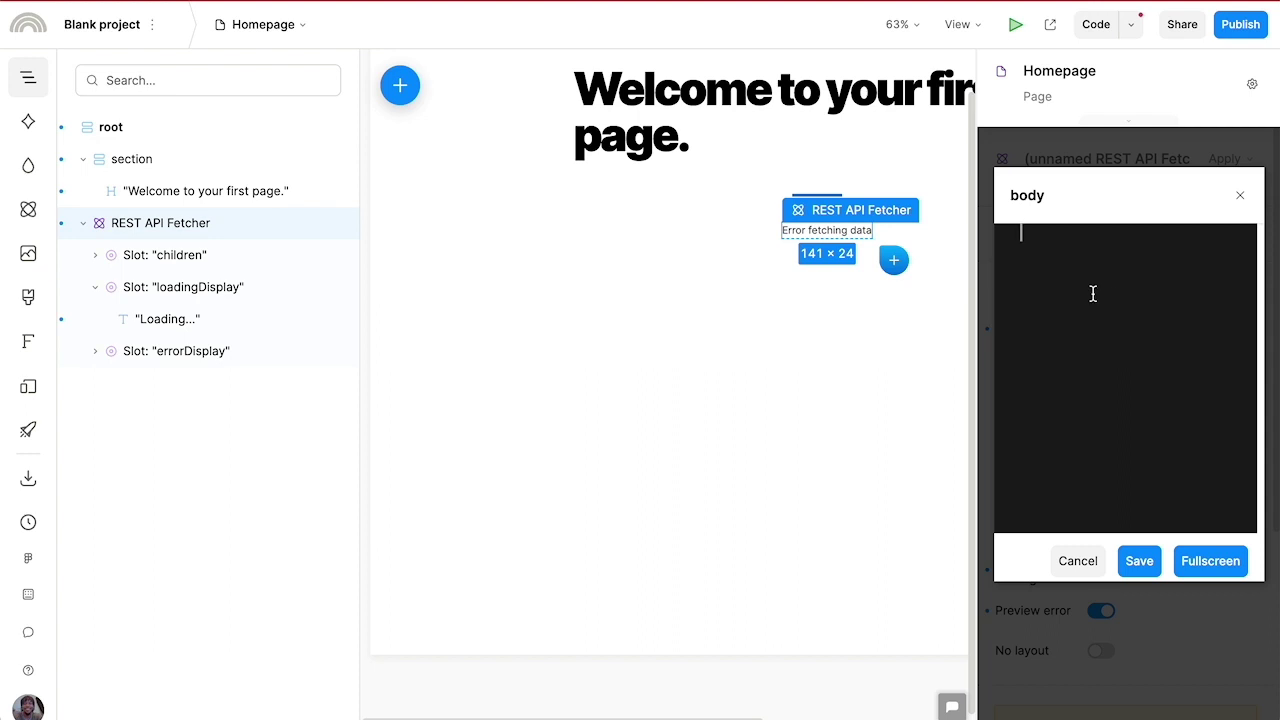
click(1078, 560)
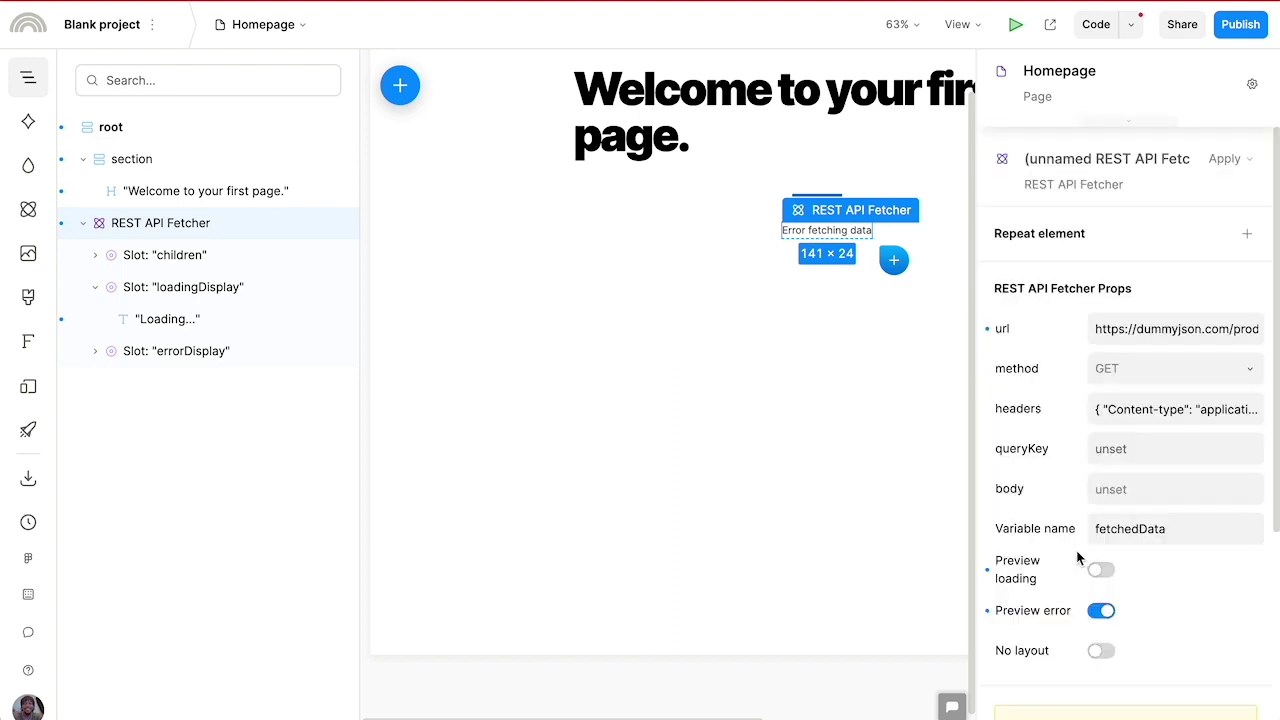